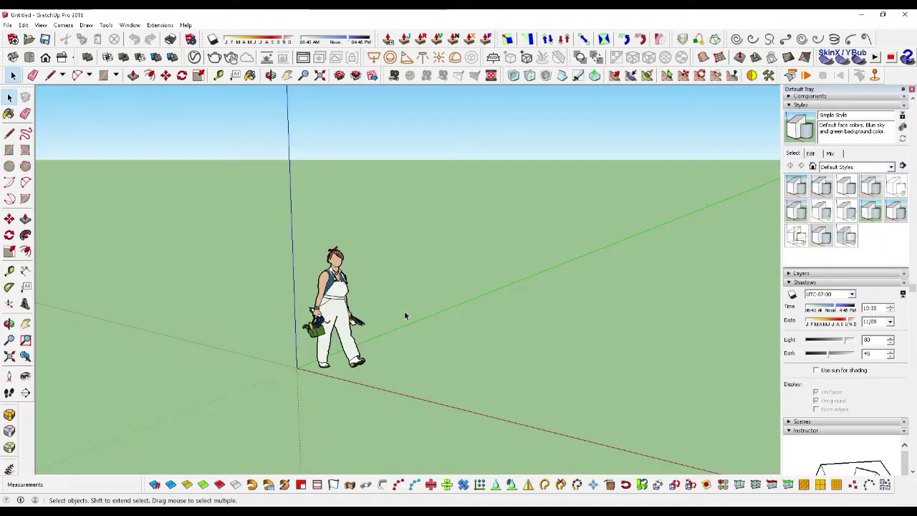
Delete the default person figure and orbit the view toward the origin.
{"action": "left_click", "coordinate": [336, 322]}
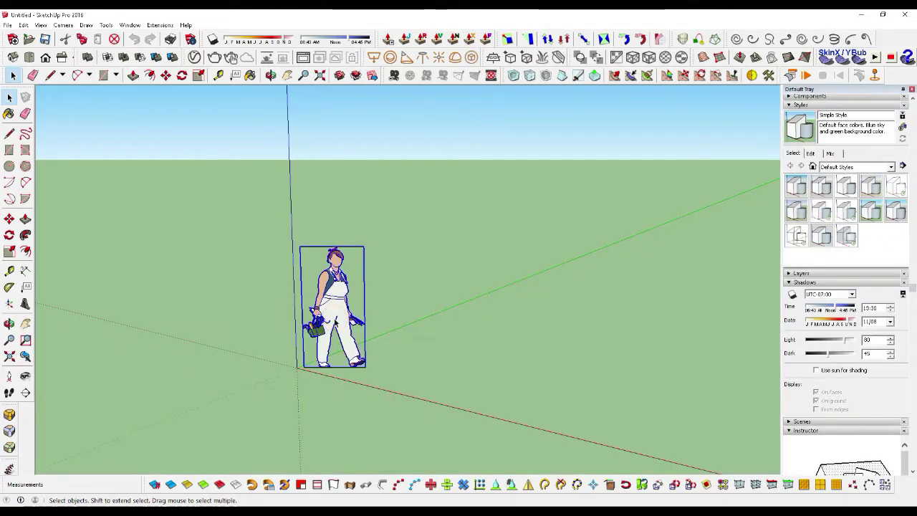
{"action": "key", "text": "Delete"}
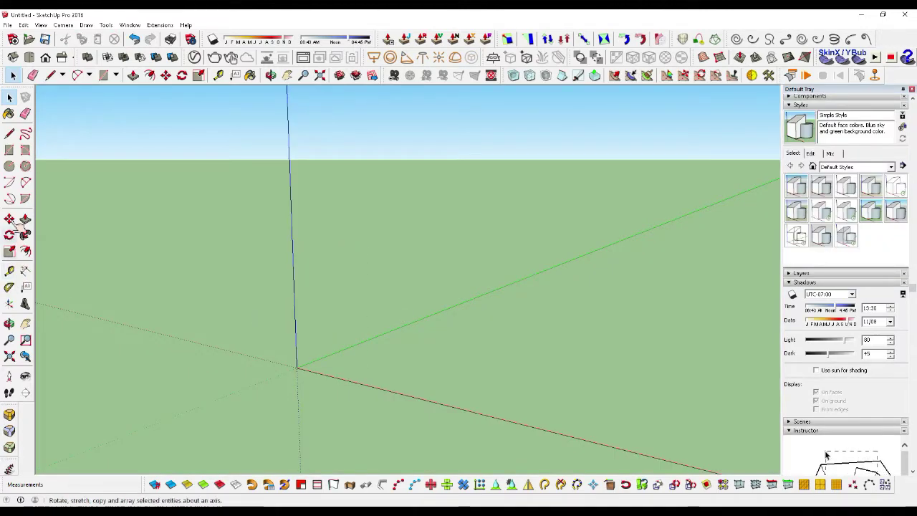
{"action": "left_click", "coordinate": [9, 324]}
{"action": "mouse_move", "coordinate": [174, 348]}
{"action": "left_mouse_down"}
{"action": "mouse_move", "coordinate": [339, 375]}
{"action": "mouse_move", "coordinate": [472, 357]}
{"action": "mouse_move", "coordinate": [369, 338]}
{"action": "left_mouse_up"}
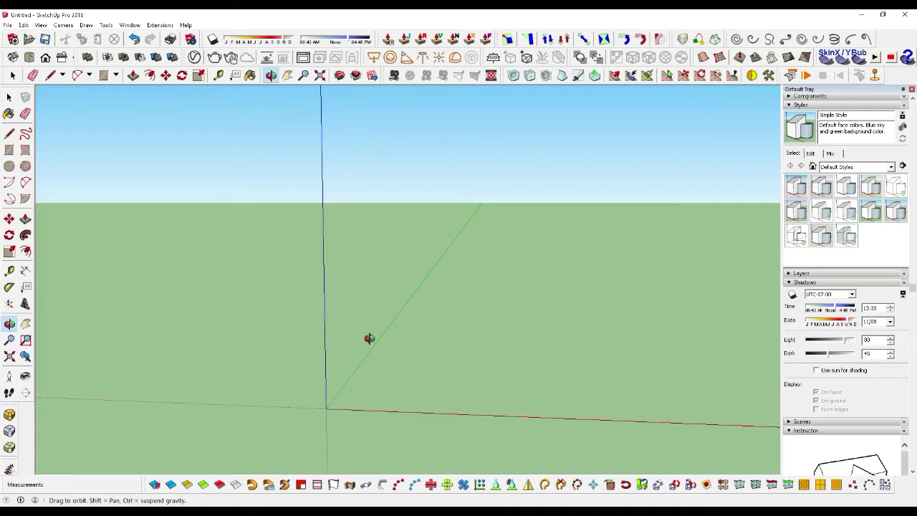
Draw a vertical rectangle about 397 cm by 271 cm from the origin.
{"action": "left_click", "coordinate": [9, 149]}
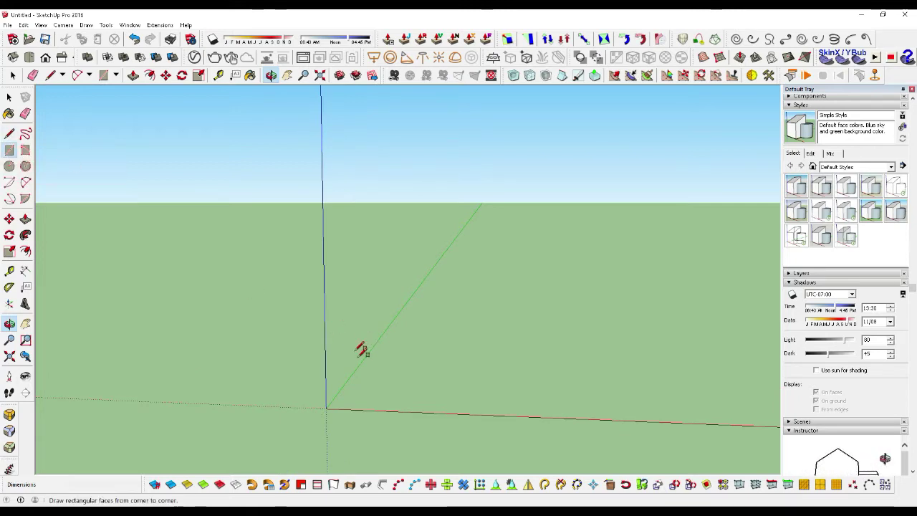
{"action": "left_click", "coordinate": [327, 407]}
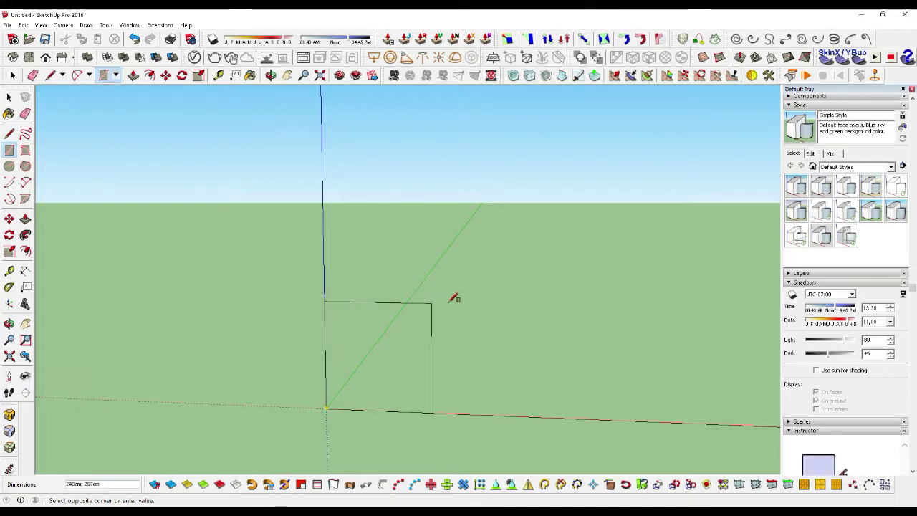
{"action": "left_click", "coordinate": [504, 291]}
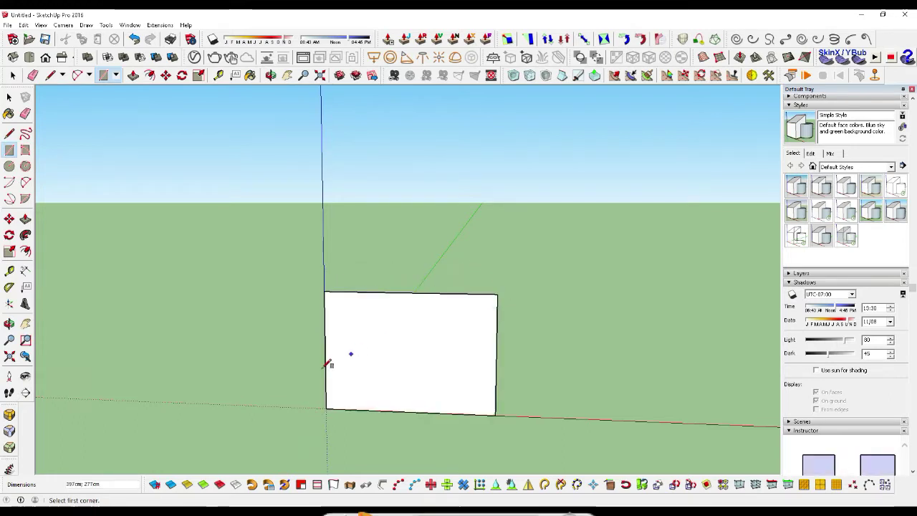
{"action": "scroll", "coordinate": [336, 371], "scroll_direction": "up", "scroll_amount": 3}
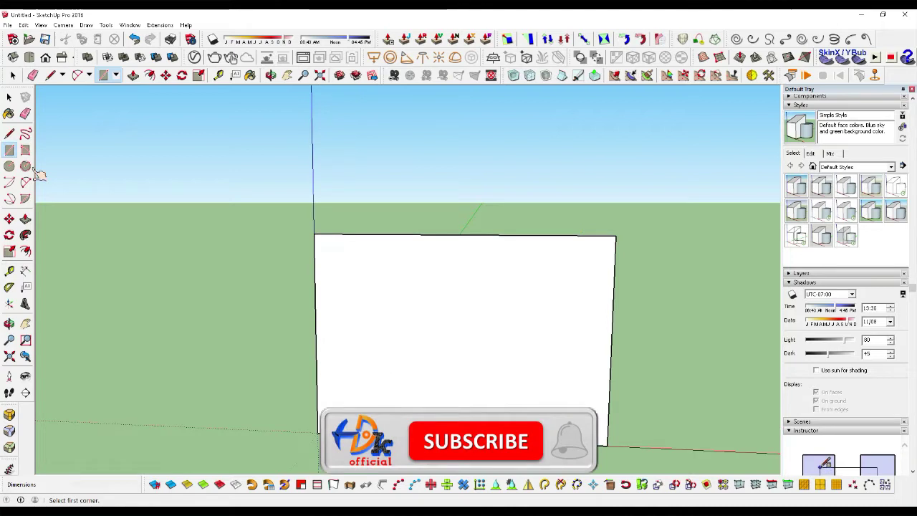
Offset the rectangle's edges inward to form the frame's inner border outline.
{"action": "left_click", "coordinate": [25, 251]}
{"action": "left_click", "coordinate": [438, 237]}
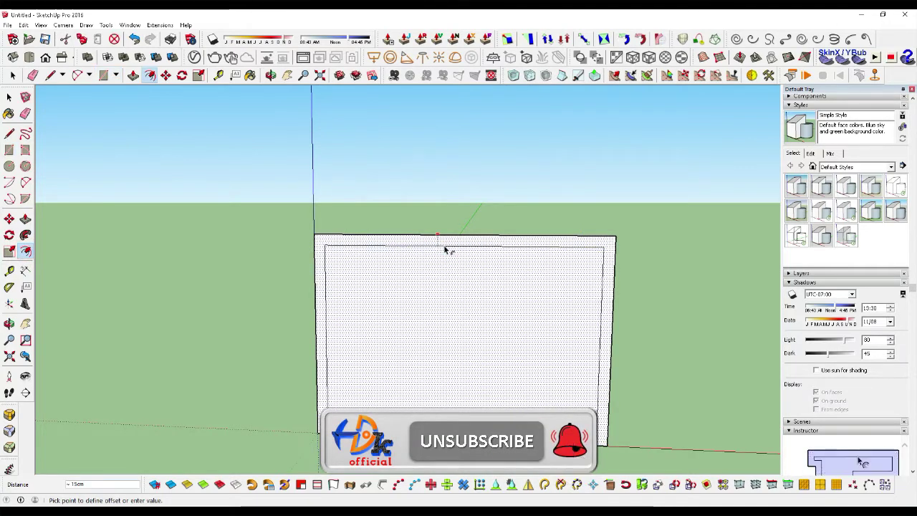
{"action": "left_click", "coordinate": [445, 250]}
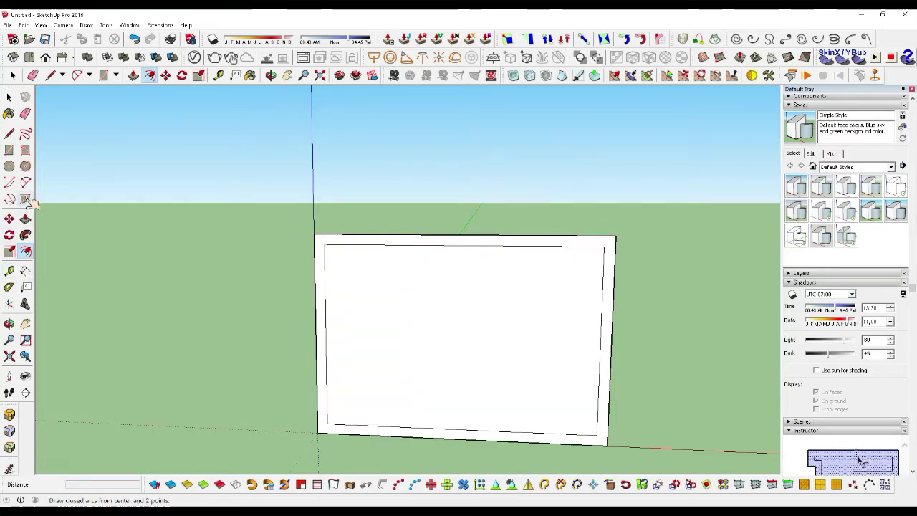
{"action": "left_click", "coordinate": [10, 134]}
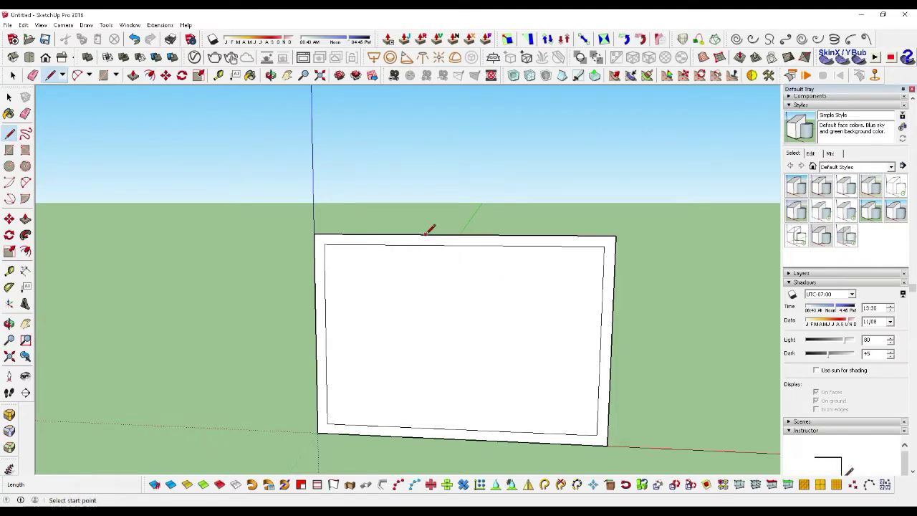
Draw a vertical divider line splitting the opening and measure from the middle edge.
{"action": "left_click", "coordinate": [425, 234]}
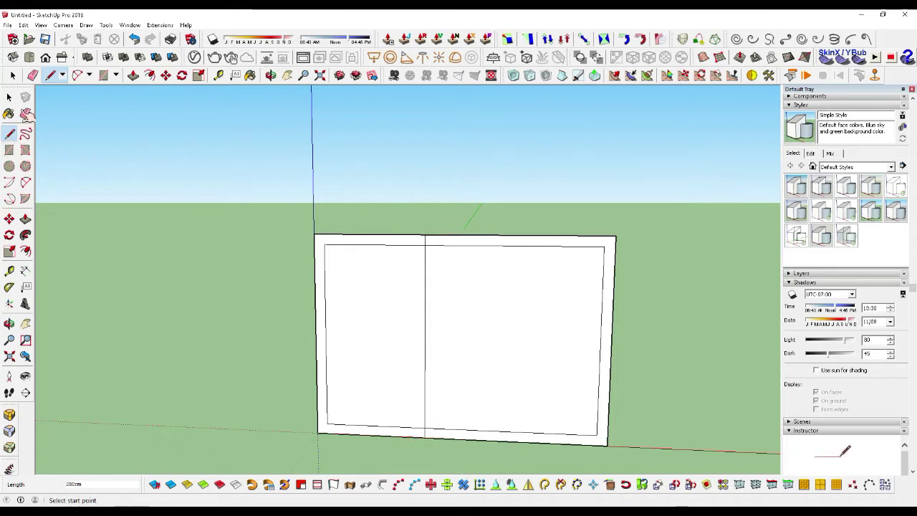
{"action": "left_click", "coordinate": [26, 113]}
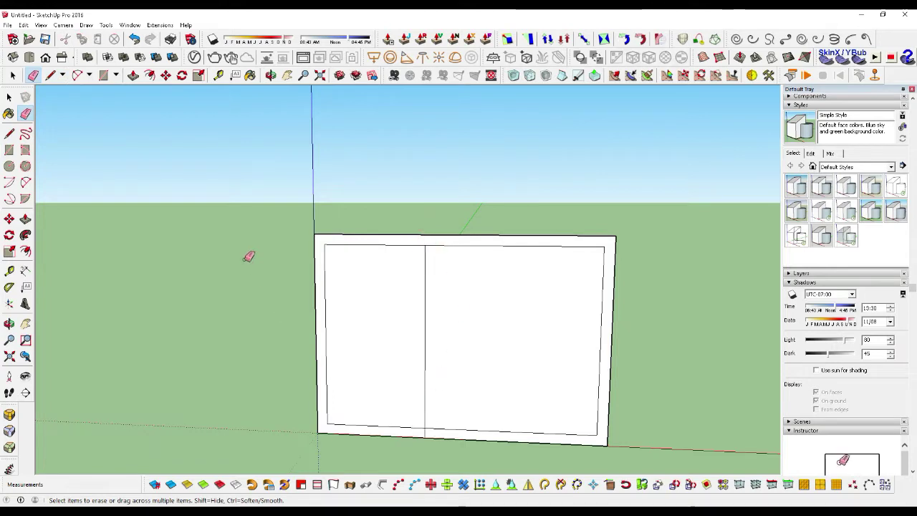
{"action": "left_click", "coordinate": [9, 133]}
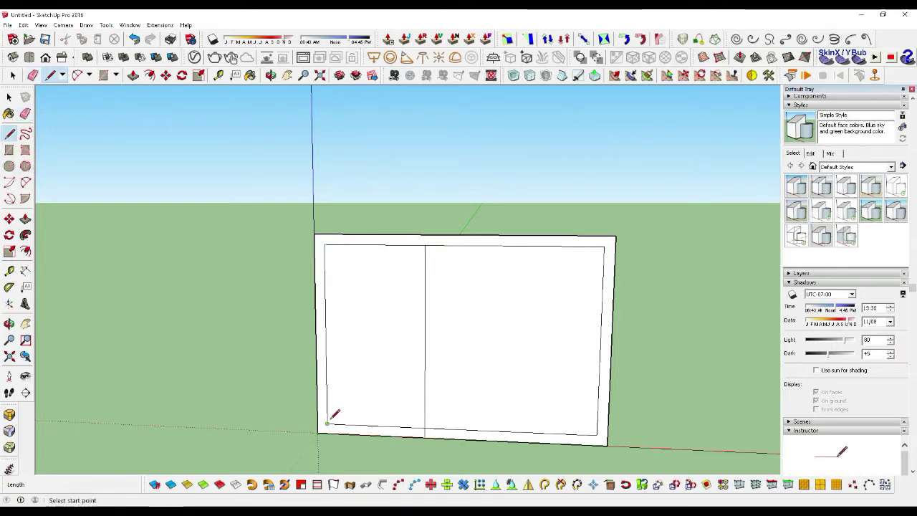
{"action": "left_click", "coordinate": [327, 422]}
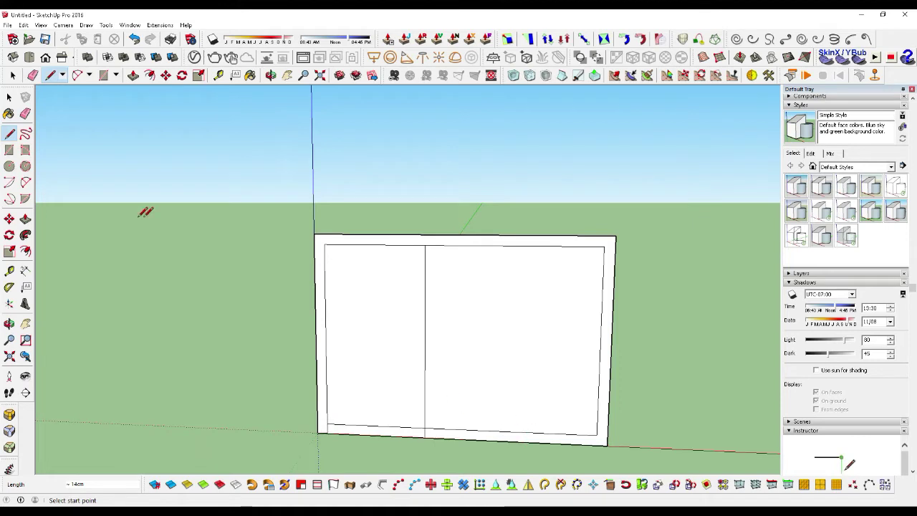
{"action": "left_click", "coordinate": [10, 271]}
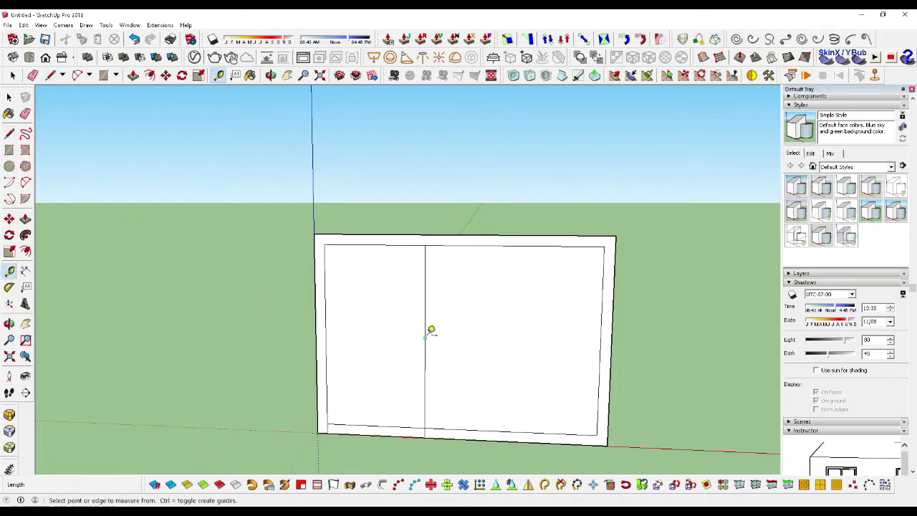
{"action": "left_click", "coordinate": [425, 330]}
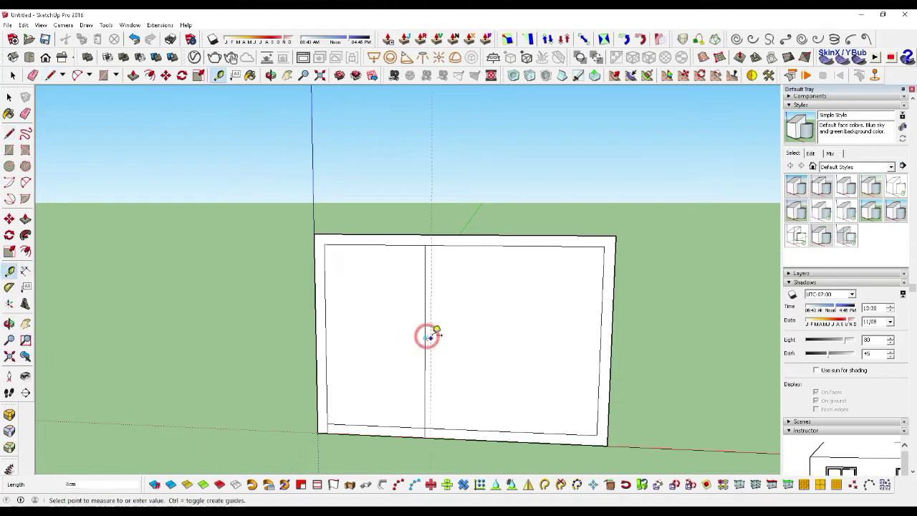
Offset the right panel inward and redraw its missing edges with lines.
{"action": "left_click", "coordinate": [25, 250]}
{"action": "left_click", "coordinate": [425, 315]}
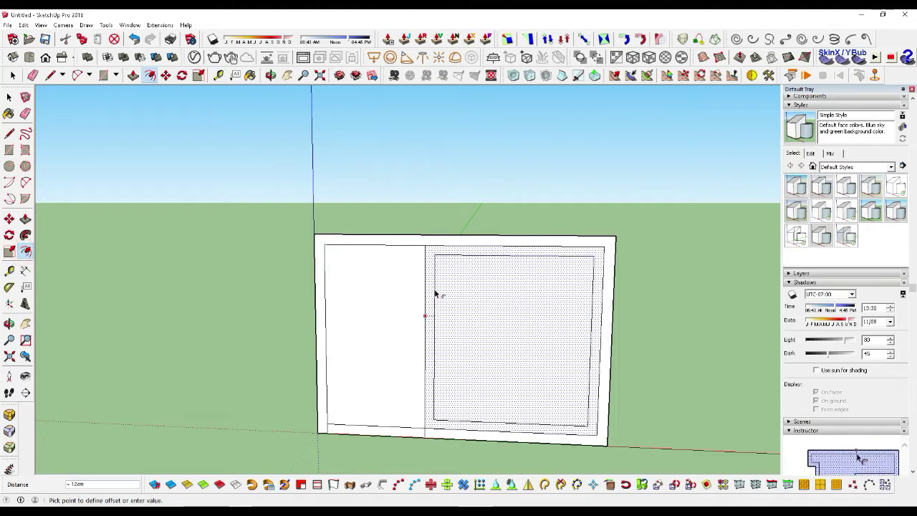
{"action": "left_click", "coordinate": [435, 292]}
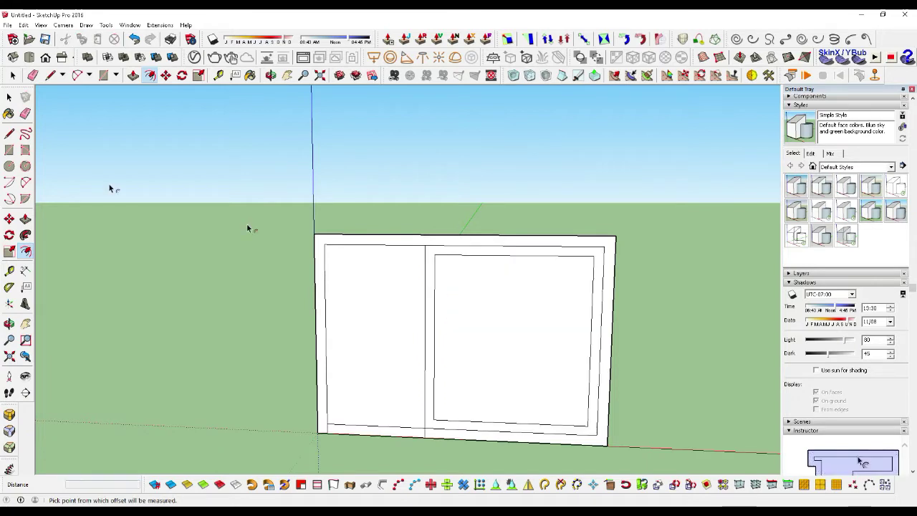
{"action": "left_click", "coordinate": [10, 133]}
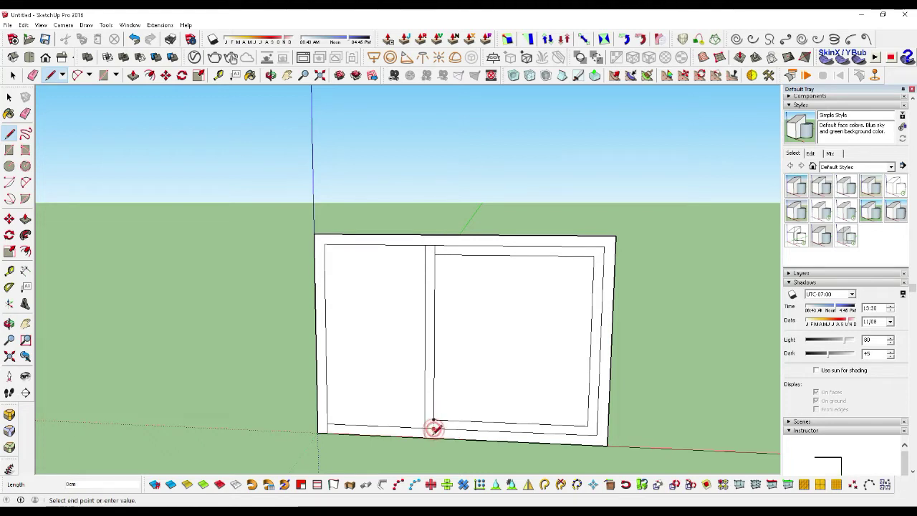
{"action": "left_click", "coordinate": [433, 435]}
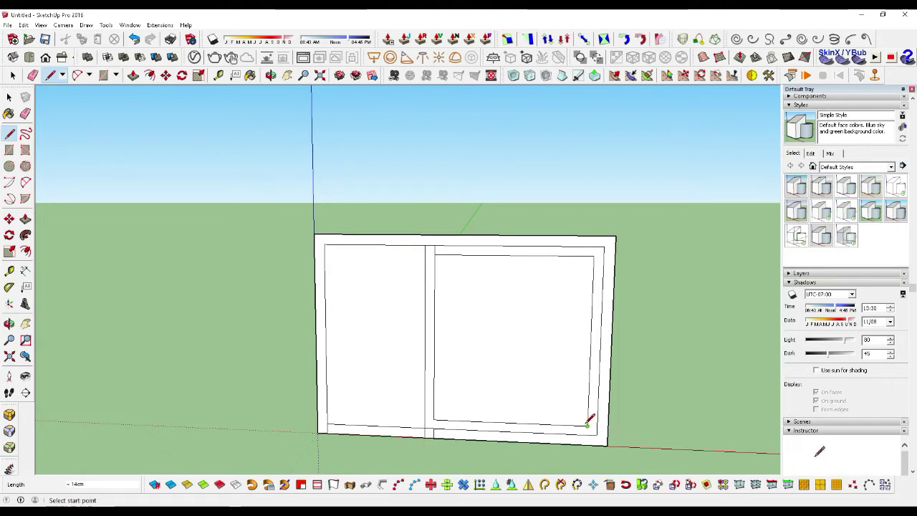
{"action": "left_click", "coordinate": [587, 426]}
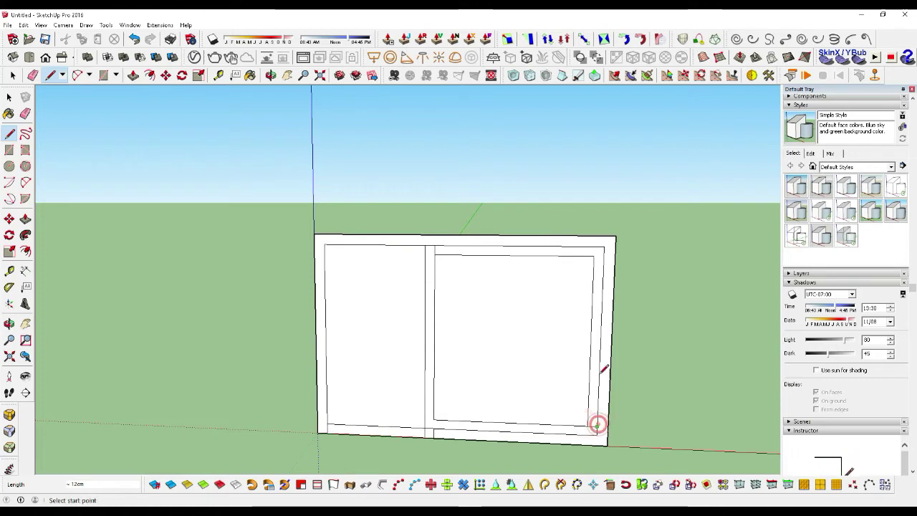
{"action": "left_click", "coordinate": [593, 255]}
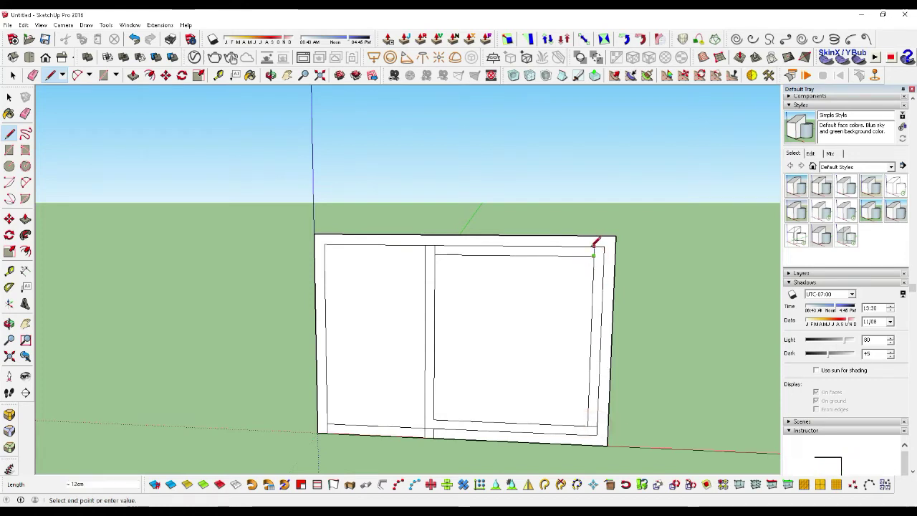
Erase the stray edges at the right panel's top, the divider's top and inside the panel.
{"action": "left_click", "coordinate": [25, 113]}
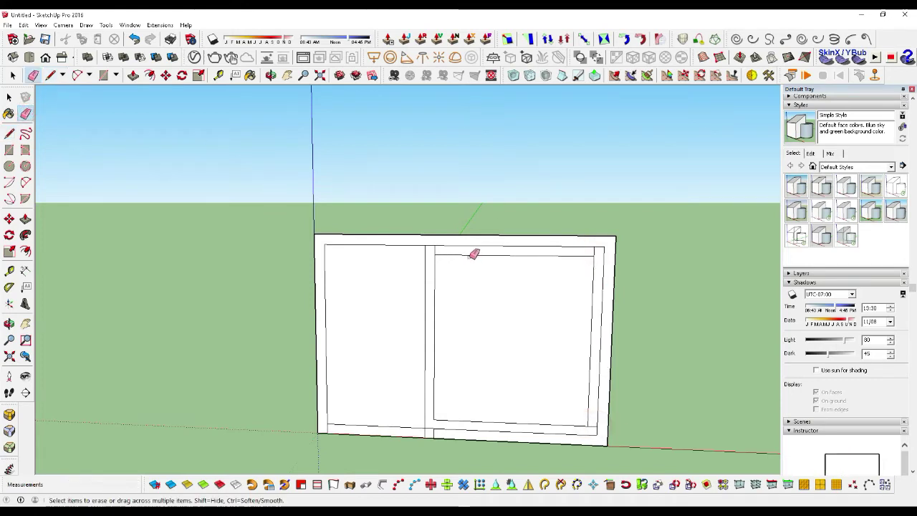
{"action": "left_click", "coordinate": [469, 255]}
{"action": "left_click", "coordinate": [429, 245]}
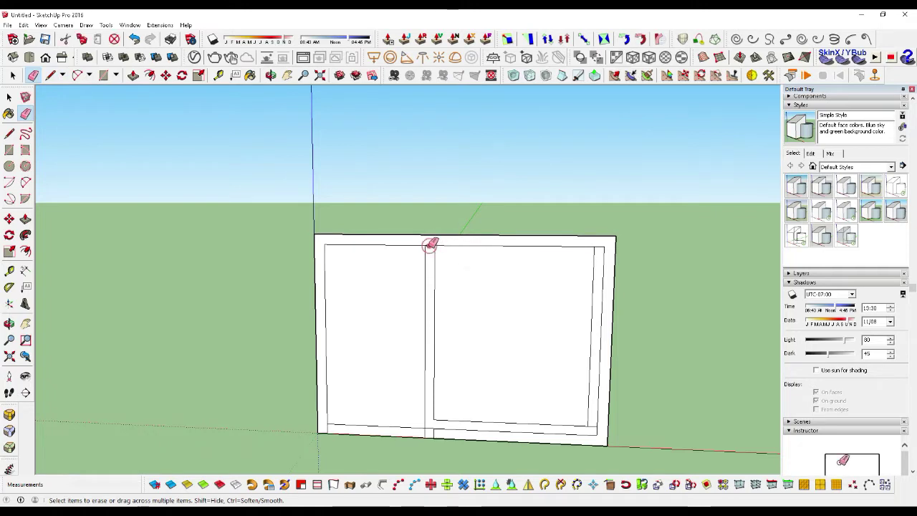
{"action": "left_click", "coordinate": [592, 376]}
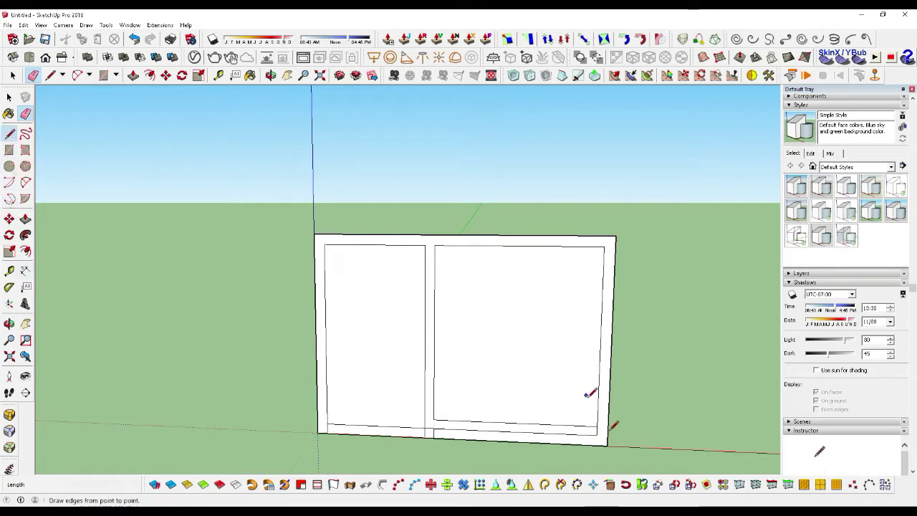
Remove the left pane's face so the left opening is empty down to the base.
{"action": "key", "text": "l"}
{"action": "left_click", "coordinate": [597, 434]}
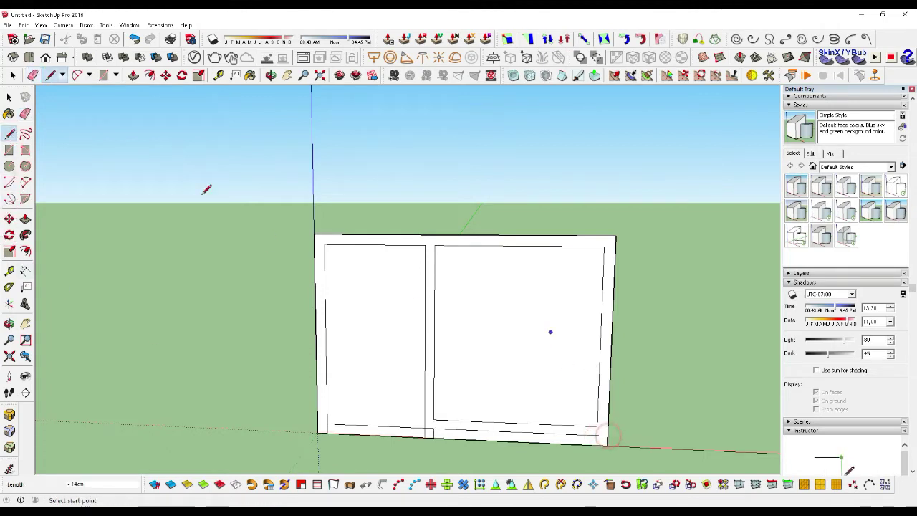
{"action": "left_click", "coordinate": [25, 113]}
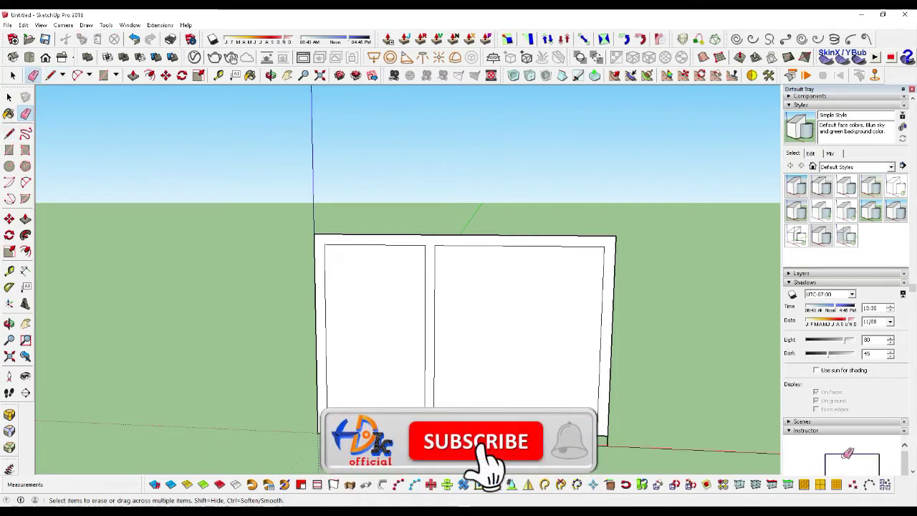
{"action": "left_click", "coordinate": [373, 407]}
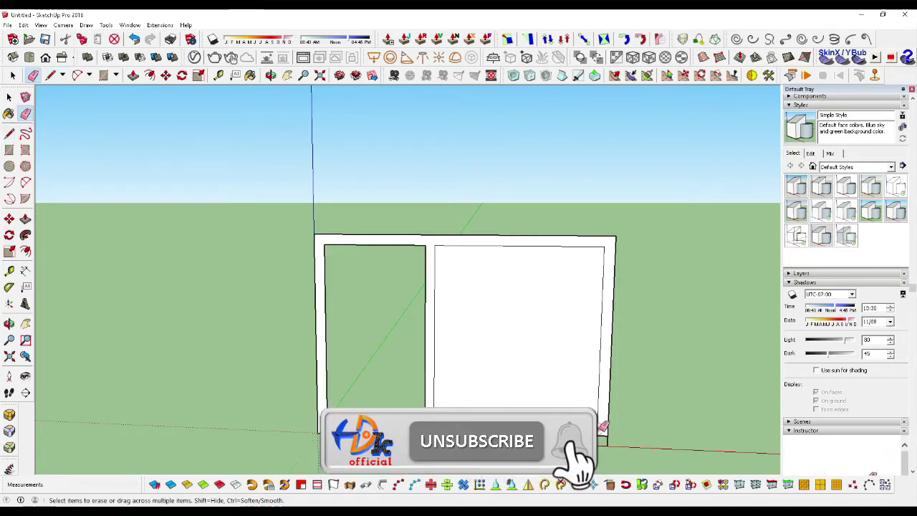
{"action": "left_click", "coordinate": [9, 96]}
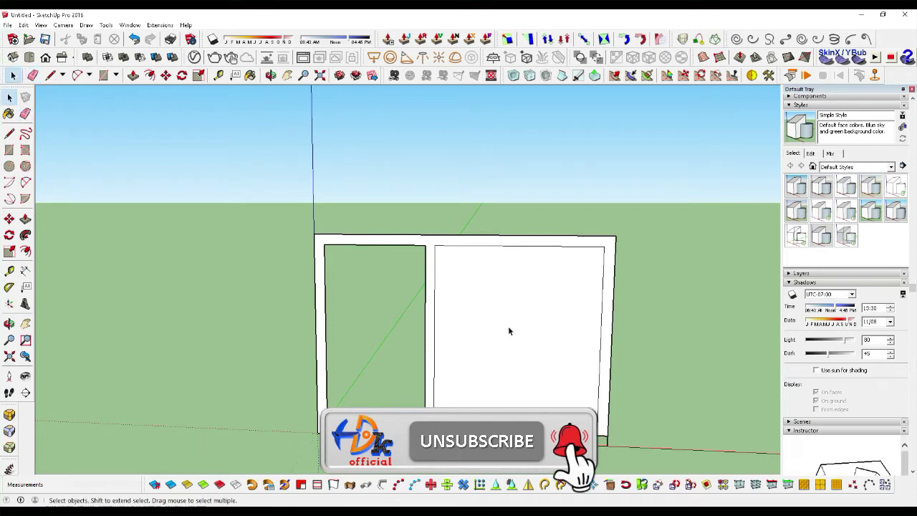
{"action": "left_click", "coordinate": [26, 112]}
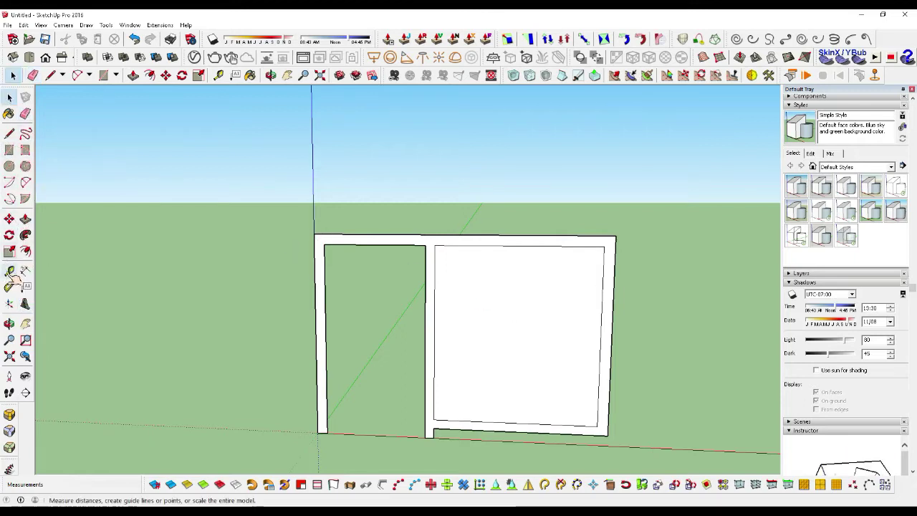
Place two vertical guides 10 cm apart across the right panel.
{"action": "left_click", "coordinate": [9, 270]}
{"action": "left_click", "coordinate": [439, 275]}
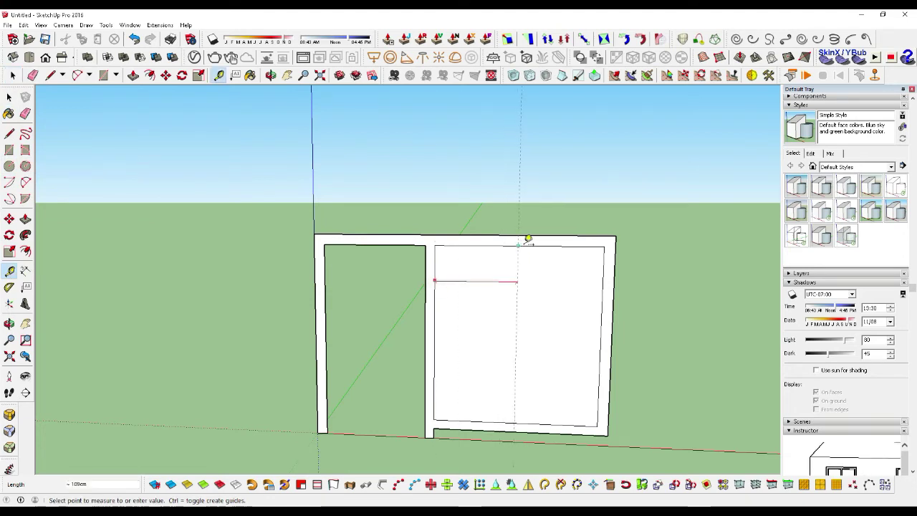
{"action": "left_click", "coordinate": [528, 238]}
{"action": "left_click", "coordinate": [518, 286]}
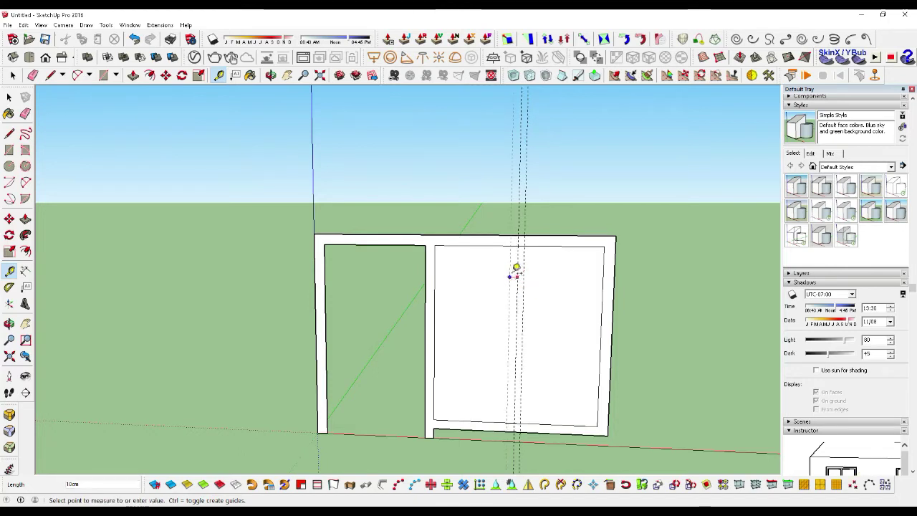
{"action": "left_click", "coordinate": [515, 269]}
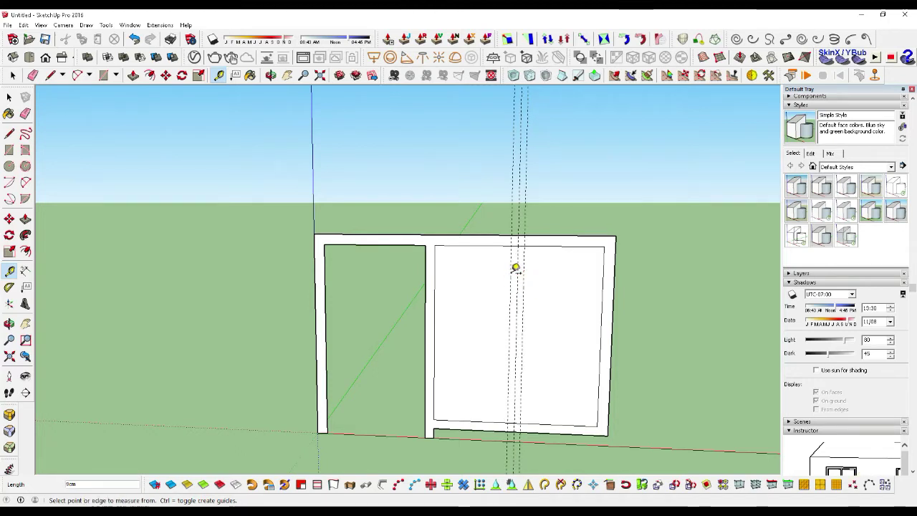
{"action": "scroll", "coordinate": [513, 283], "scroll_direction": "up", "scroll_amount": 2}
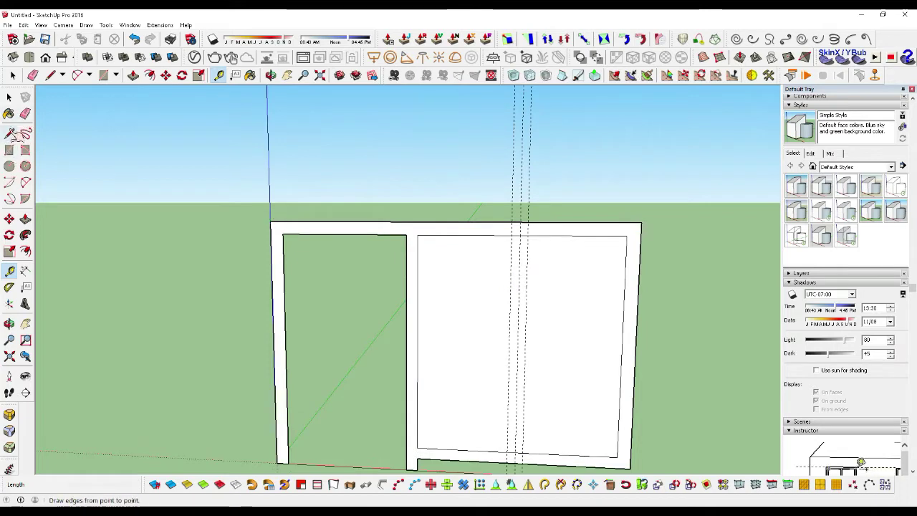
Draw lines down both guides and select the narrow strip between them.
{"action": "left_click", "coordinate": [9, 133]}
{"action": "left_click", "coordinate": [527, 235]}
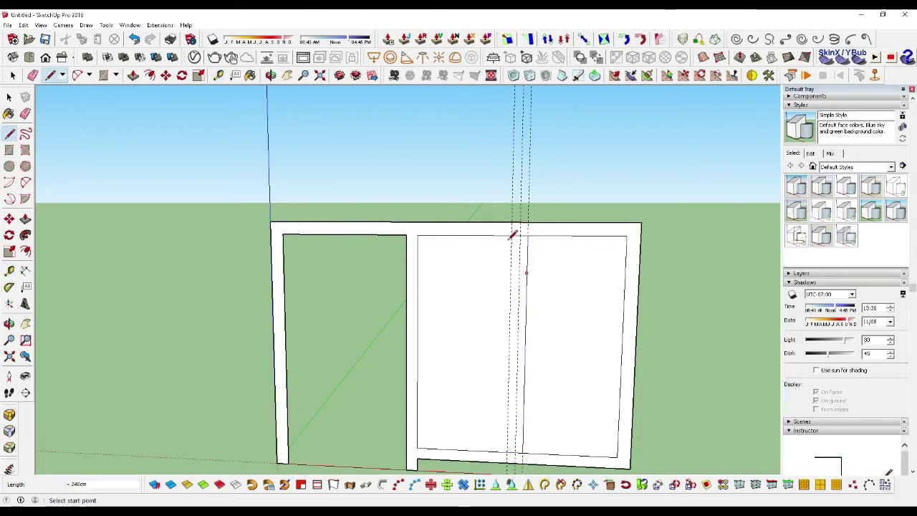
{"action": "left_click", "coordinate": [512, 235]}
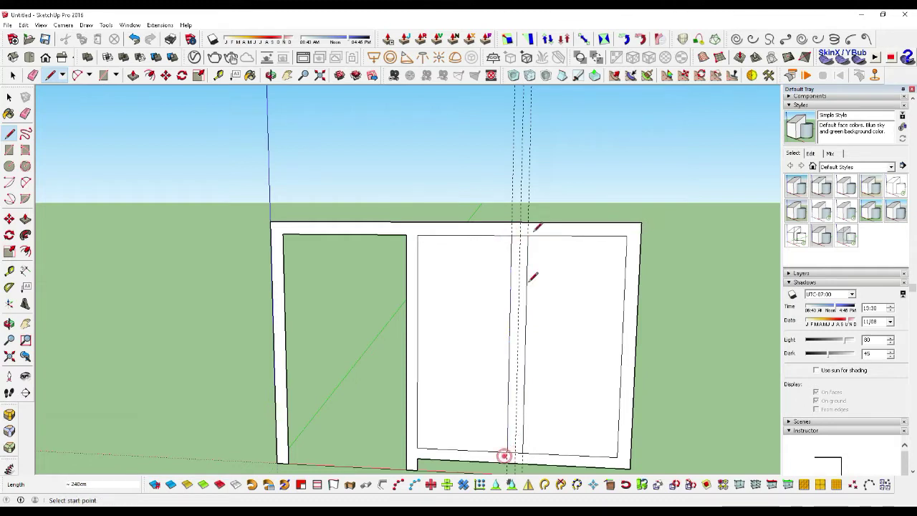
{"action": "left_click", "coordinate": [8, 97]}
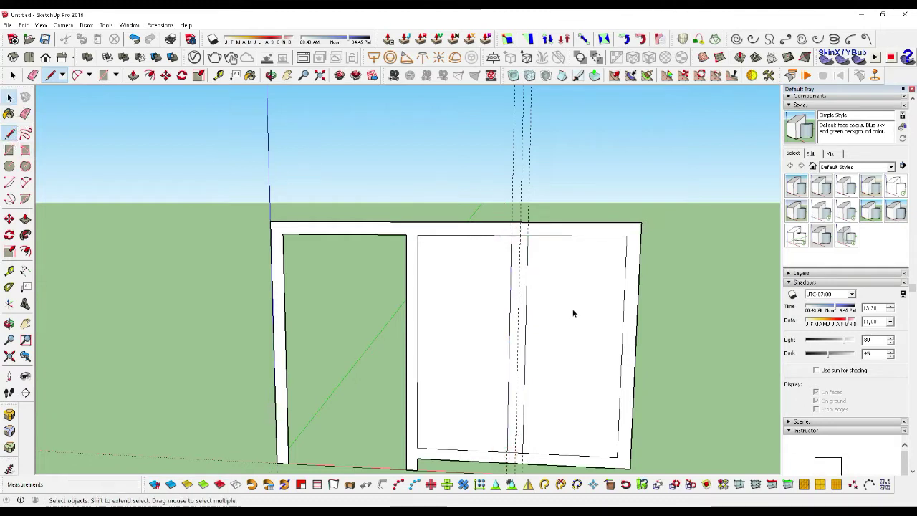
{"action": "left_click", "coordinate": [524, 345]}
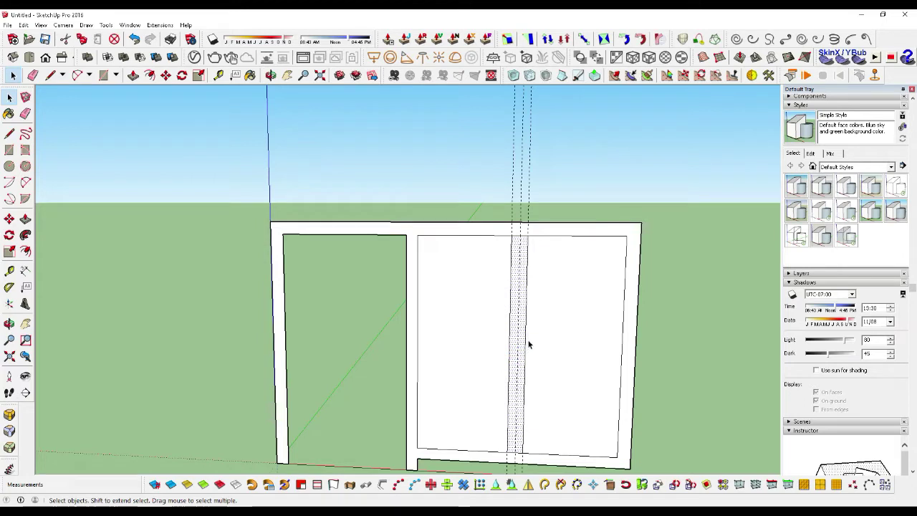
Scale the selected strip narrower sideways about its centre.
{"action": "key", "text": "s"}
{"action": "left_click_drag", "start_coordinate": [523, 347], "coordinate": [521, 346]}
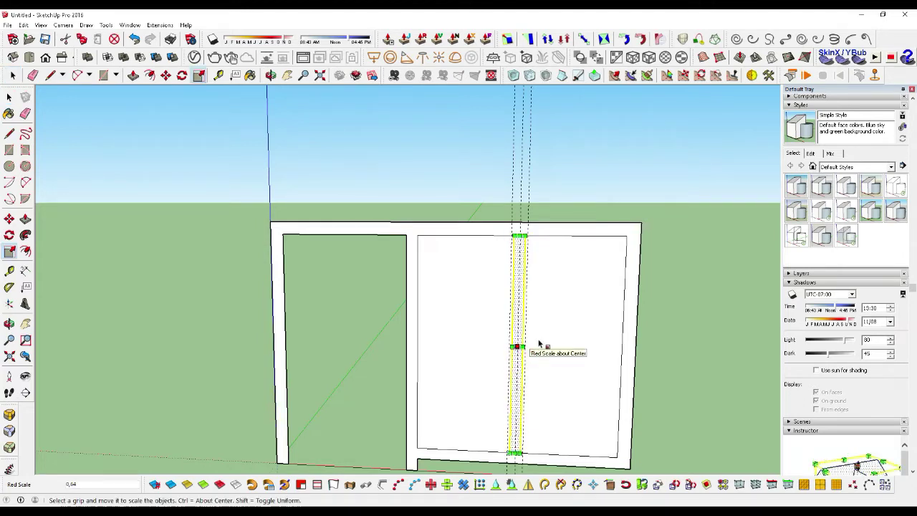
{"action": "left_click", "coordinate": [9, 97]}
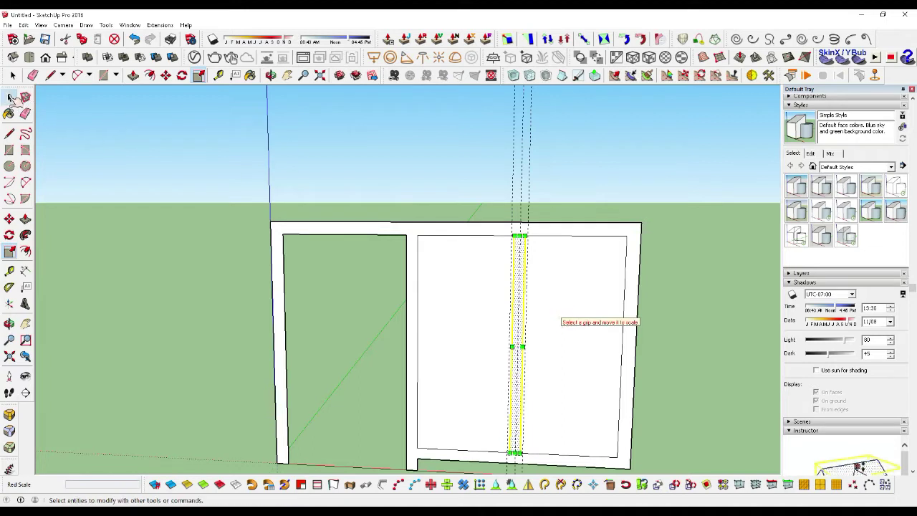
{"action": "scroll", "coordinate": [530, 294], "scroll_direction": "up", "scroll_amount": 2}
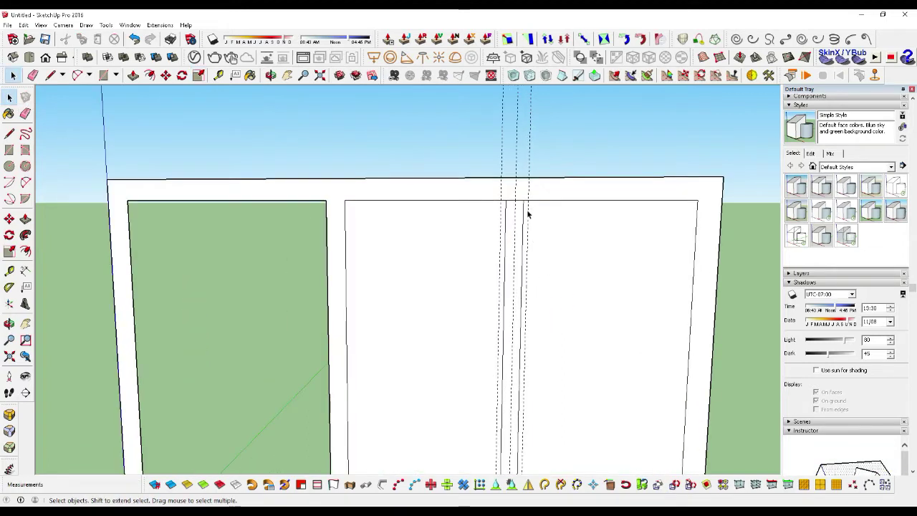
{"action": "scroll", "coordinate": [527, 209], "scroll_direction": "up", "scroll_amount": 2}
Erase the dashed guide lines running through the strip.
{"action": "left_click", "coordinate": [25, 113]}
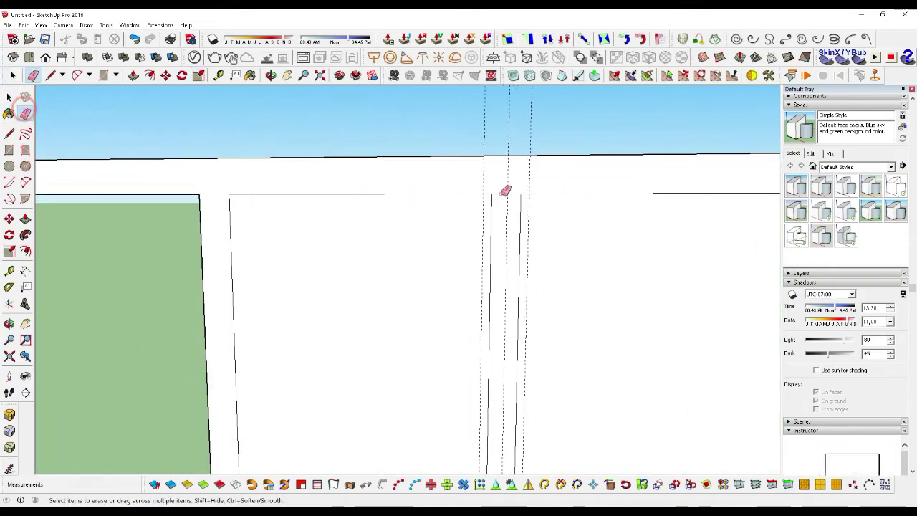
{"action": "scroll", "coordinate": [514, 293], "scroll_direction": "down", "scroll_amount": 3}
{"action": "scroll", "coordinate": [512, 373], "scroll_direction": "down", "scroll_amount": 1}
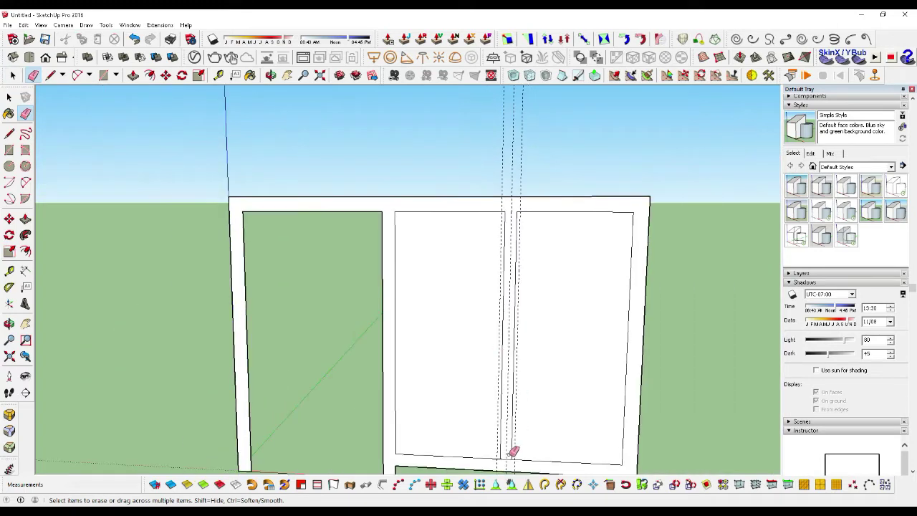
{"action": "left_click_drag", "start_coordinate": [513, 456], "coordinate": [513, 177]}
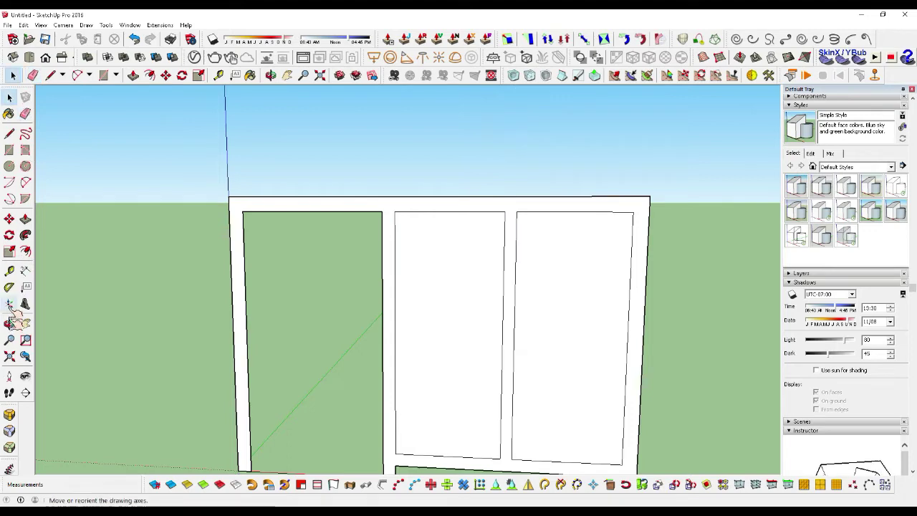
Pull the frame face out to a depth of 10 cm.
{"action": "left_click", "coordinate": [9, 323]}
{"action": "mouse_move", "coordinate": [616, 293]}
{"action": "left_mouse_down"}
{"action": "mouse_move", "coordinate": [641, 288]}
{"action": "mouse_move", "coordinate": [379, 334]}
{"action": "mouse_move", "coordinate": [277, 365]}
{"action": "mouse_move", "coordinate": [230, 352]}
{"action": "mouse_move", "coordinate": [109, 223]}
{"action": "left_mouse_up"}
{"action": "left_click", "coordinate": [25, 218]}
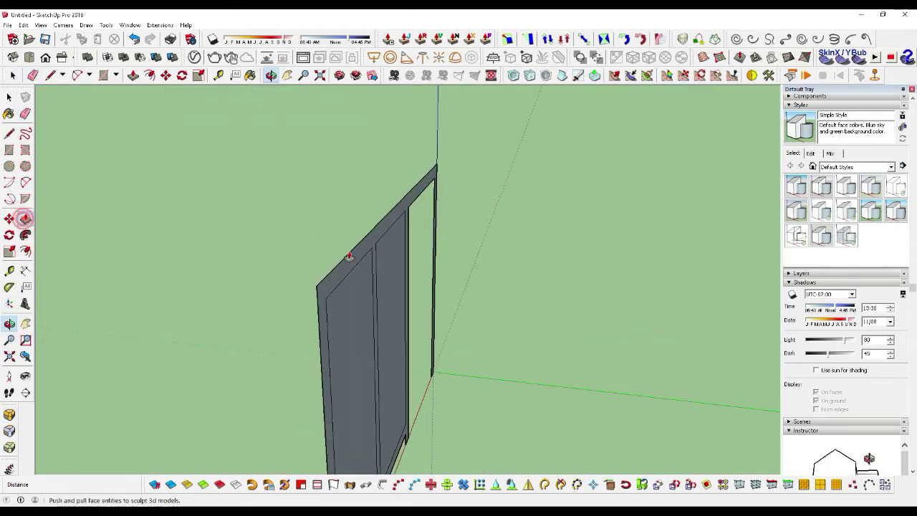
{"action": "left_click_drag", "start_coordinate": [334, 272], "coordinate": [357, 275]}
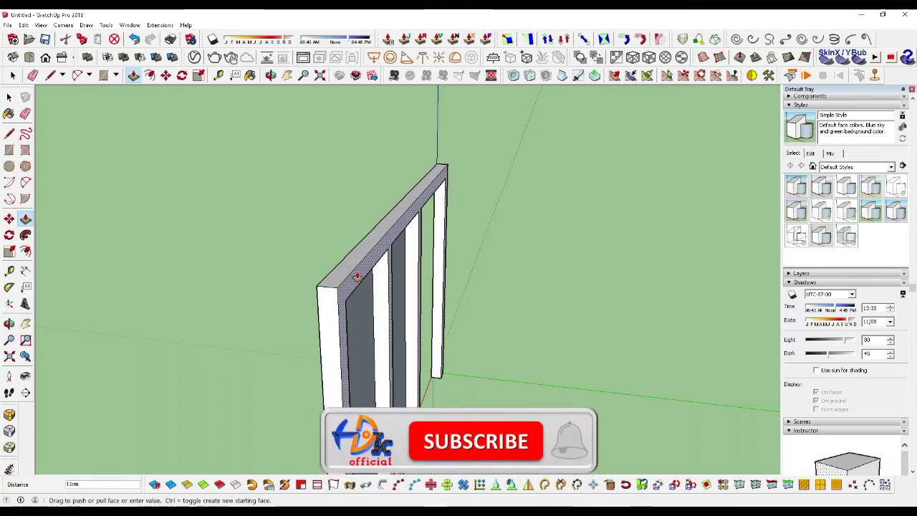
{"action": "type", "text": "10"}
{"action": "key", "text": "Return"}
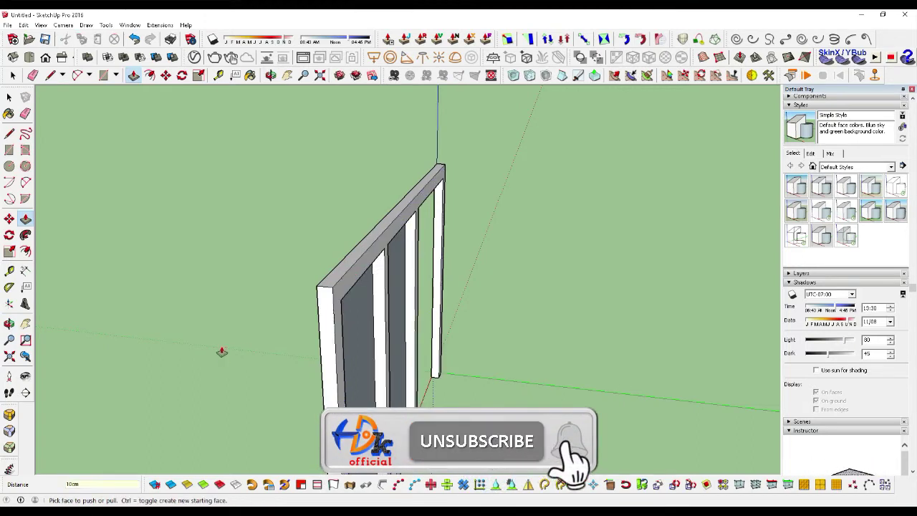
Push both pane faces 2 cm back into the frame.
{"action": "left_click", "coordinate": [10, 323]}
{"action": "mouse_move", "coordinate": [267, 335]}
{"action": "left_mouse_down"}
{"action": "mouse_move", "coordinate": [448, 359]}
{"action": "mouse_move", "coordinate": [210, 313]}
{"action": "left_mouse_up"}
{"action": "scroll", "coordinate": [380, 446], "scroll_direction": "up", "scroll_amount": 5}
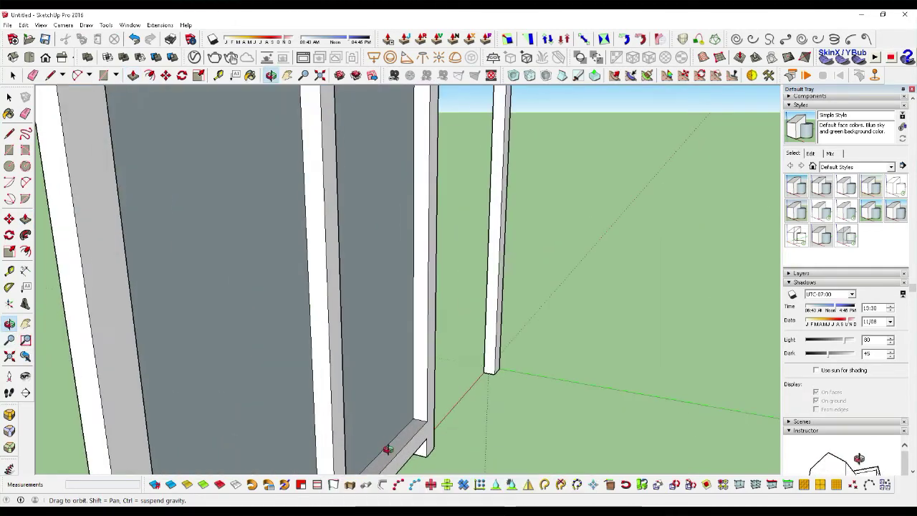
{"action": "left_click", "coordinate": [25, 219]}
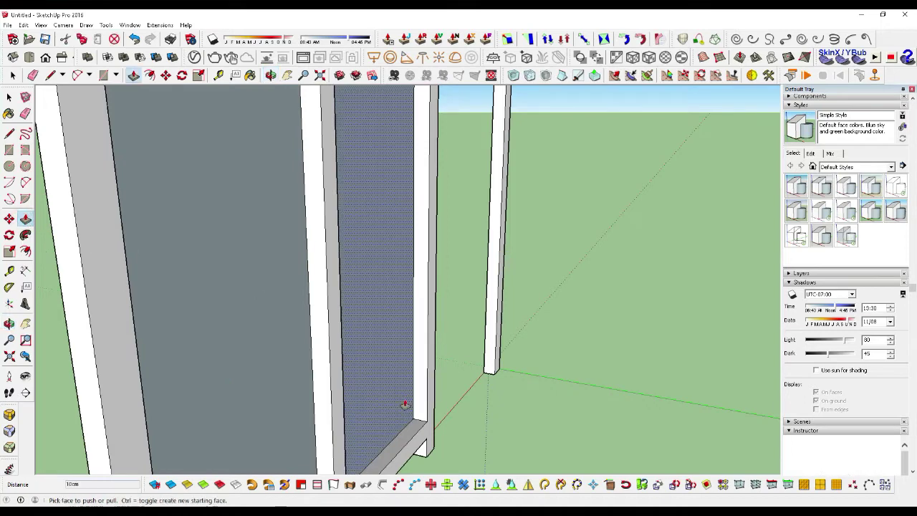
{"action": "left_click", "coordinate": [404, 401]}
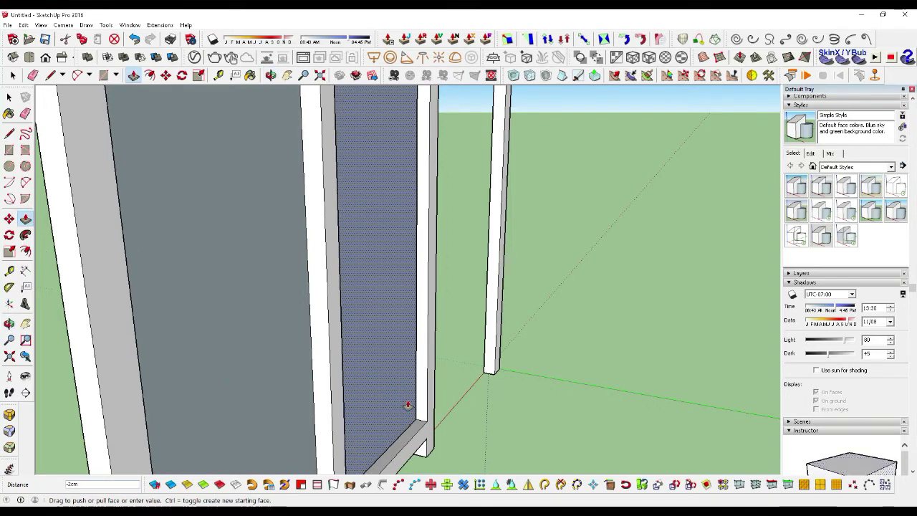
{"action": "scroll", "coordinate": [328, 427], "scroll_direction": "down", "scroll_amount": 3}
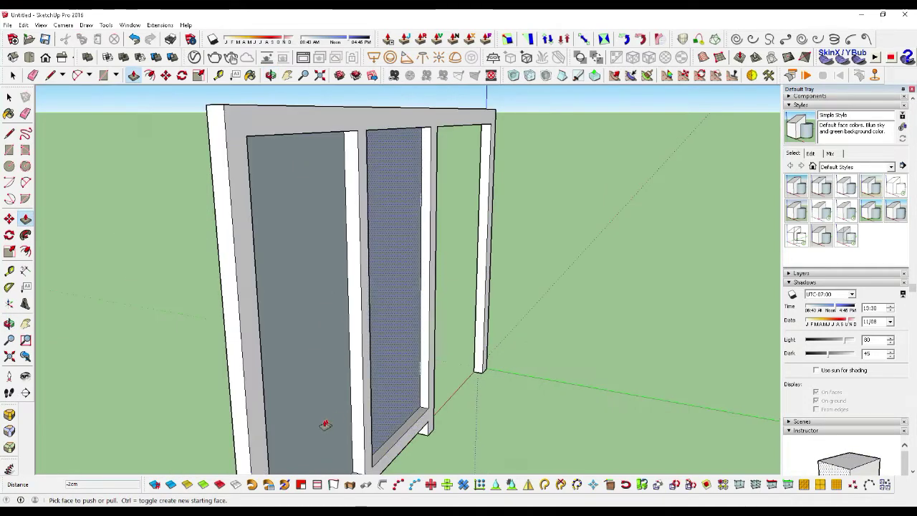
{"action": "left_click", "coordinate": [328, 427]}
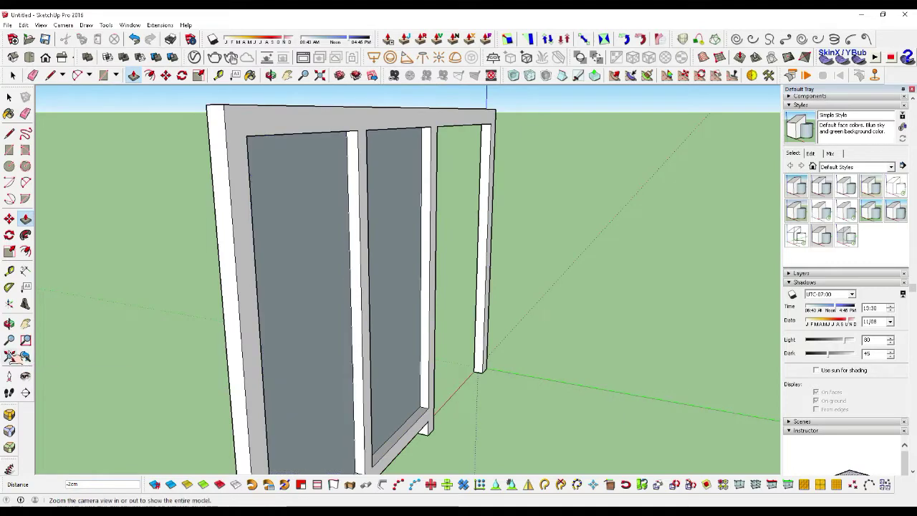
{"action": "left_click", "coordinate": [8, 323]}
{"action": "left_click_drag", "start_coordinate": [144, 322], "coordinate": [201, 310]}
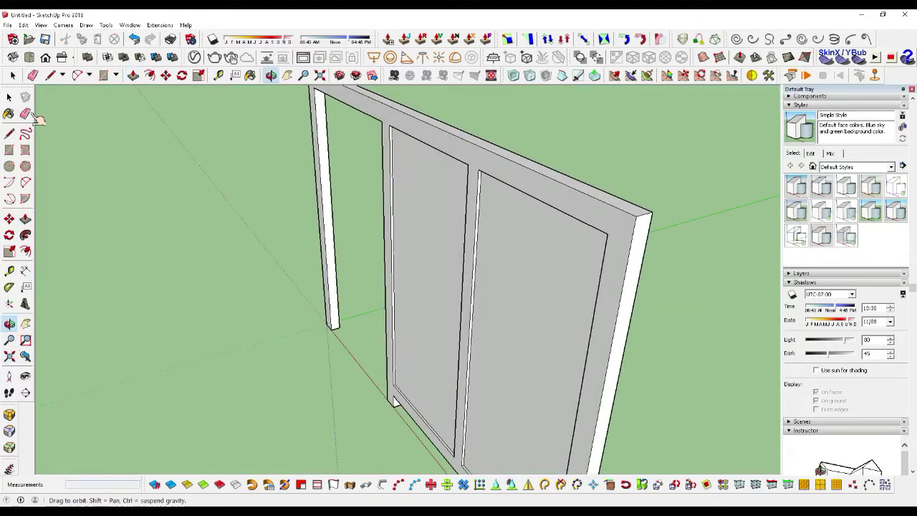
Delete the left pane face, then undo to restore it.
{"action": "left_click", "coordinate": [10, 97]}
{"action": "left_click", "coordinate": [436, 259]}
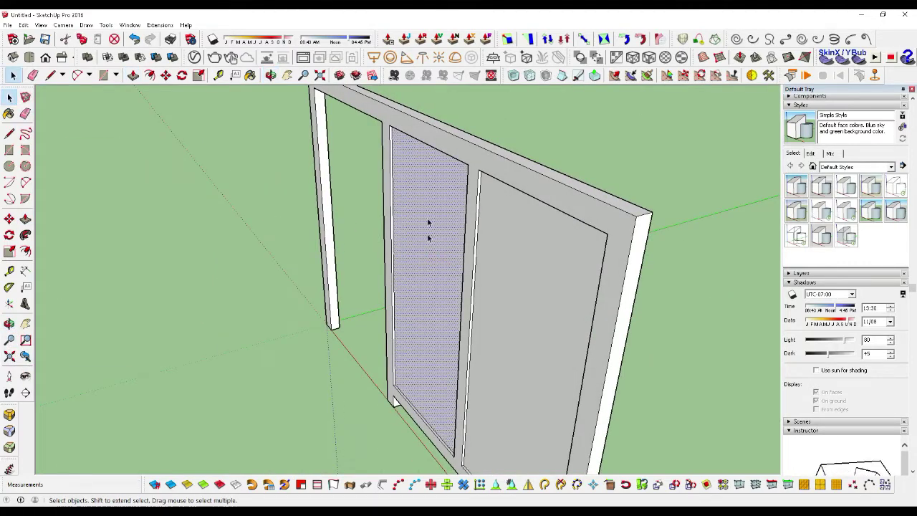
{"action": "key", "text": "Delete"}
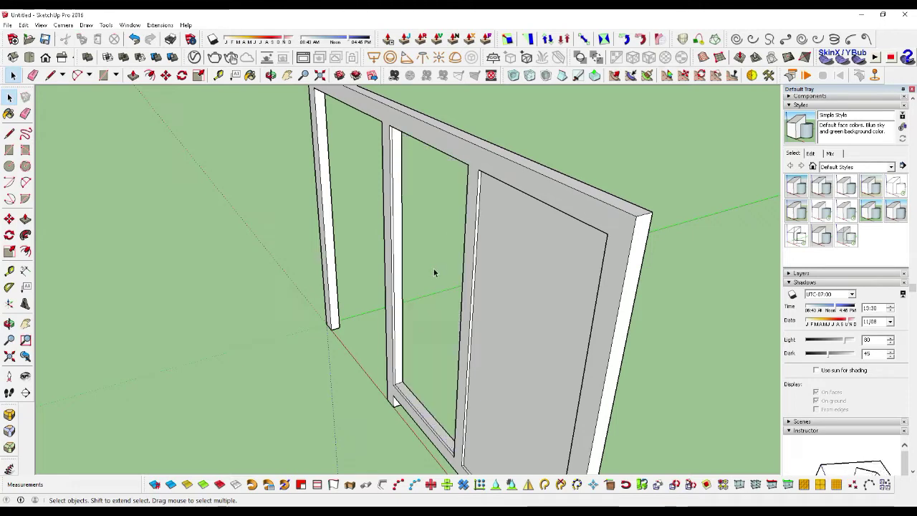
{"action": "key", "text": "ctrl+z"}
{"action": "scroll", "coordinate": [426, 252], "scroll_direction": "down", "scroll_amount": 2}
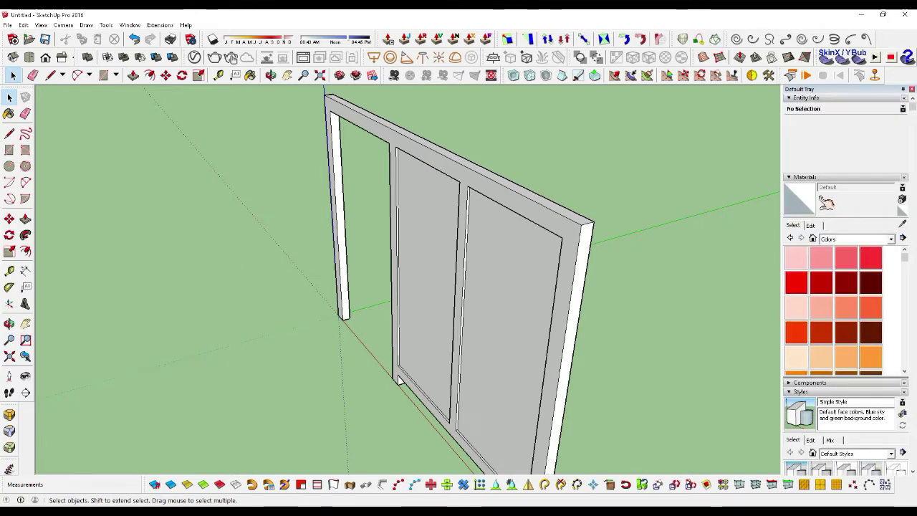
From the Wood collection, try Wood Floor and then Wood Floor Light on the frame.
{"action": "left_click", "coordinate": [833, 241]}
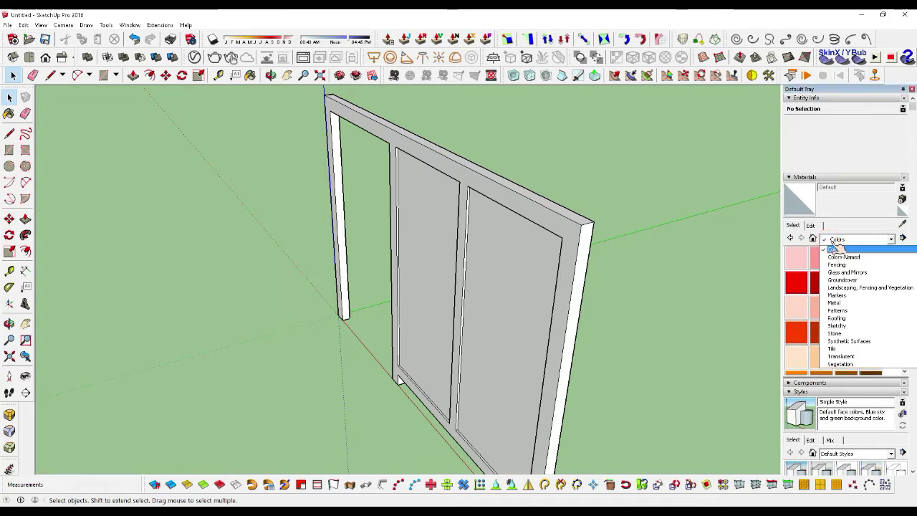
{"action": "scroll", "coordinate": [845, 358], "scroll_direction": "down", "scroll_amount": 1}
{"action": "left_click", "coordinate": [847, 364]}
{"action": "left_click", "coordinate": [847, 364]}
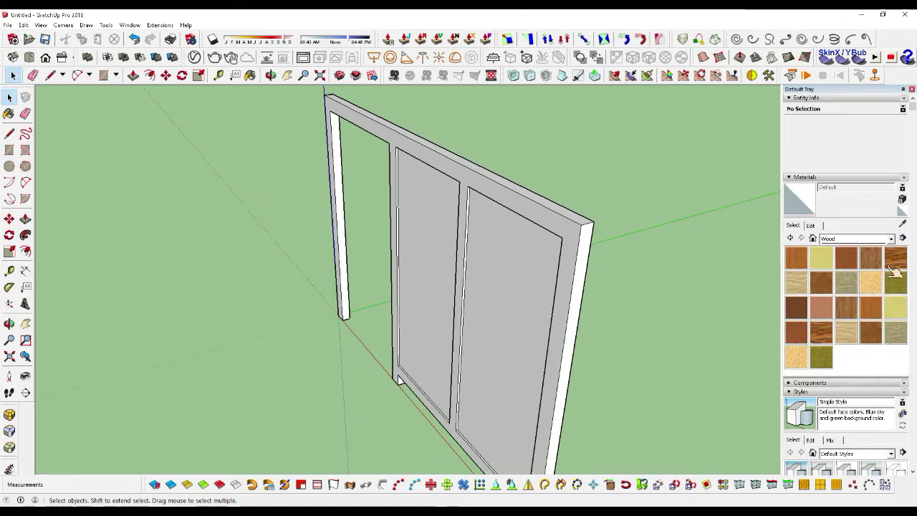
{"action": "left_click", "coordinate": [899, 266]}
{"action": "left_click", "coordinate": [579, 271]}
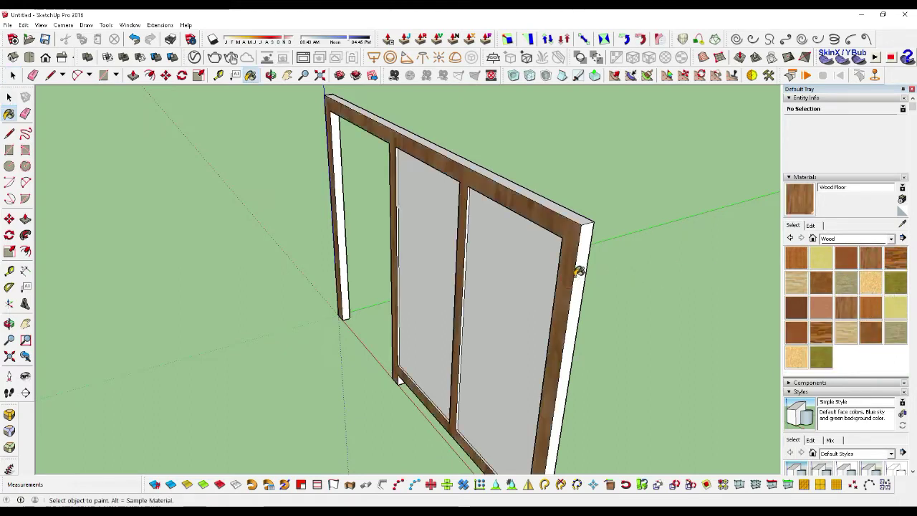
{"action": "left_click", "coordinate": [580, 268]}
{"action": "left_click", "coordinate": [796, 281]}
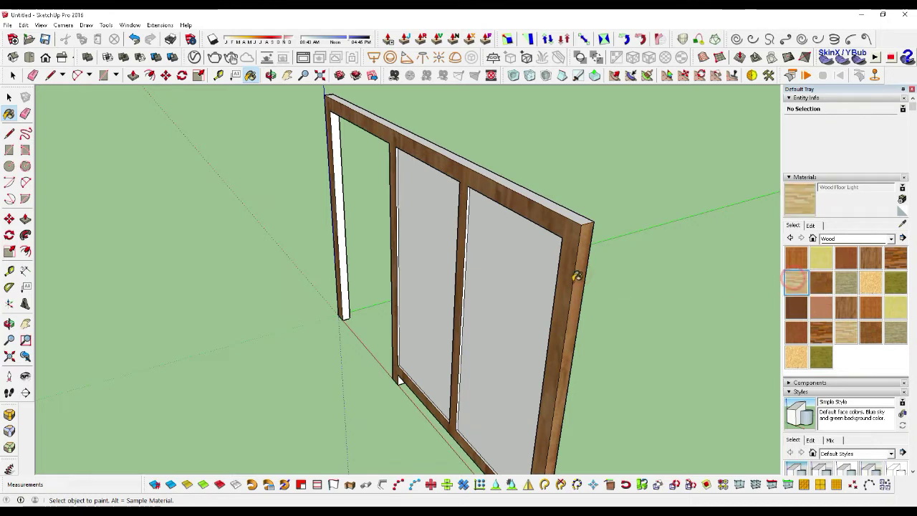
{"action": "left_click", "coordinate": [577, 278]}
{"action": "left_click", "coordinate": [571, 278]}
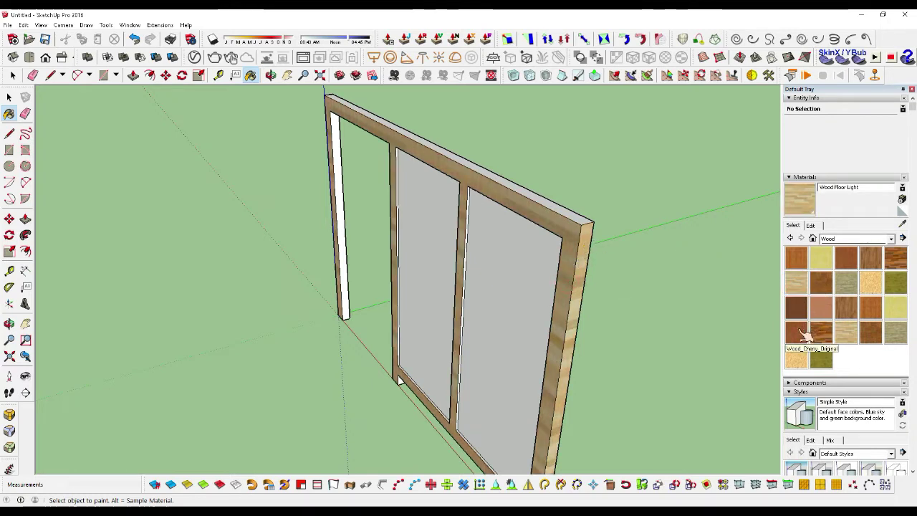
Paint the frame's front, right side, top and left post inner face with Wood_Cherry_Original.
{"action": "left_click", "coordinate": [806, 335]}
{"action": "left_click", "coordinate": [579, 256]}
{"action": "left_click", "coordinate": [579, 228]}
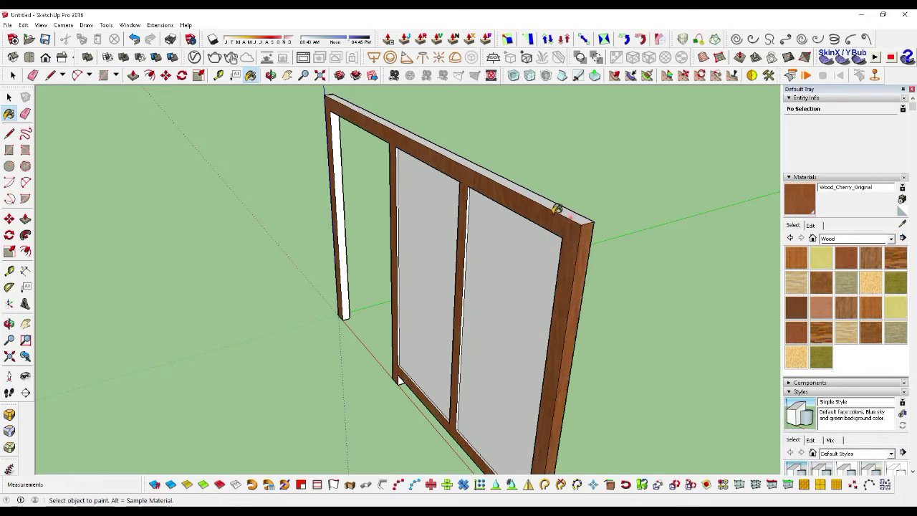
{"action": "left_click", "coordinate": [557, 209]}
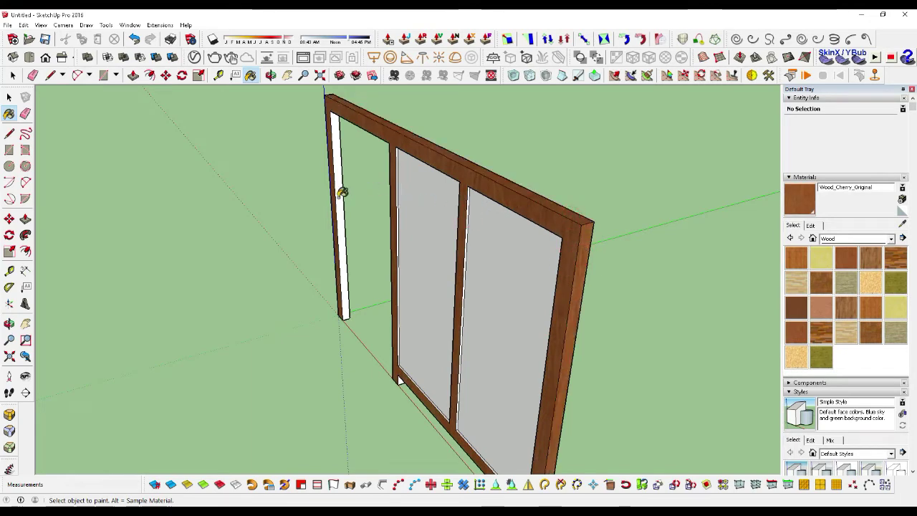
{"action": "left_click", "coordinate": [339, 201]}
Paint the post's inner strip, bottom rail edge, corner triangle and right post edge in cherry.
{"action": "scroll", "coordinate": [403, 375], "scroll_direction": "up", "scroll_amount": 2}
{"action": "scroll", "coordinate": [399, 366], "scroll_direction": "up", "scroll_amount": 2}
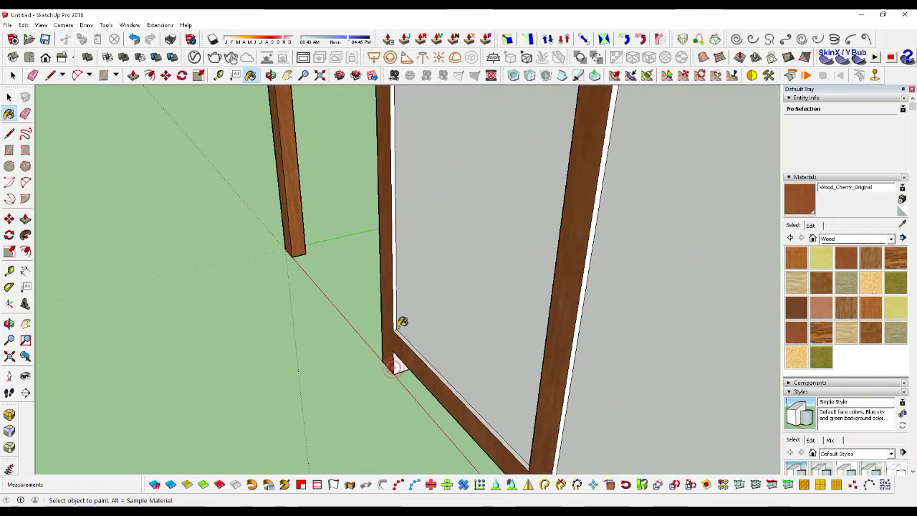
{"action": "scroll", "coordinate": [401, 322], "scroll_direction": "up", "scroll_amount": 1}
{"action": "scroll", "coordinate": [399, 314], "scroll_direction": "up", "scroll_amount": 1}
{"action": "left_click", "coordinate": [399, 319]}
{"action": "left_click", "coordinate": [404, 392]}
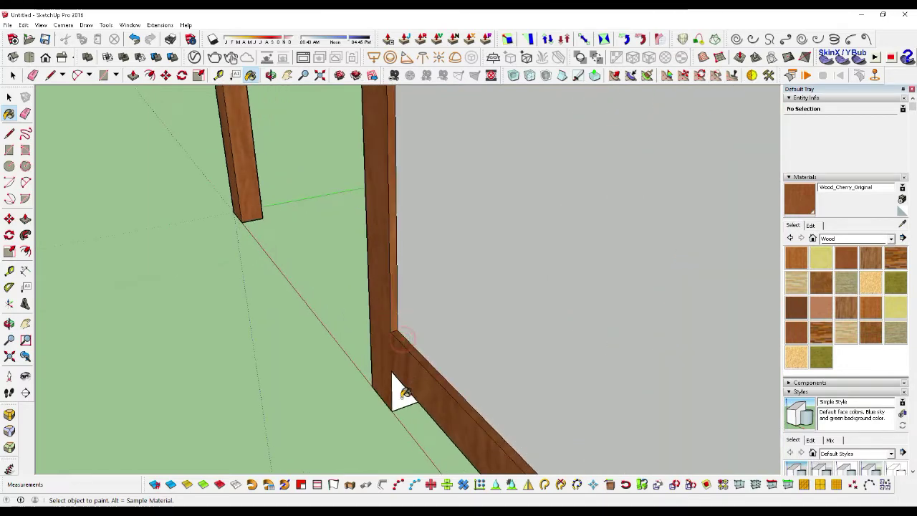
{"action": "left_click", "coordinate": [405, 393]}
{"action": "scroll", "coordinate": [380, 295], "scroll_direction": "down", "scroll_amount": 1}
{"action": "scroll", "coordinate": [380, 295], "scroll_direction": "down", "scroll_amount": 1}
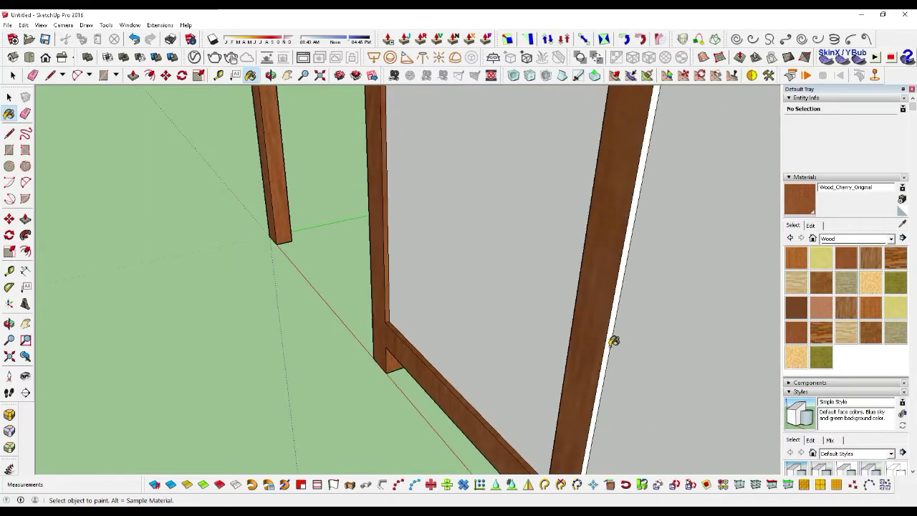
{"action": "left_click", "coordinate": [614, 341]}
{"action": "scroll", "coordinate": [543, 240], "scroll_direction": "down", "scroll_amount": 1}
{"action": "scroll", "coordinate": [640, 386], "scroll_direction": "down", "scroll_amount": 1}
{"action": "scroll", "coordinate": [643, 439], "scroll_direction": "up", "scroll_amount": 1}
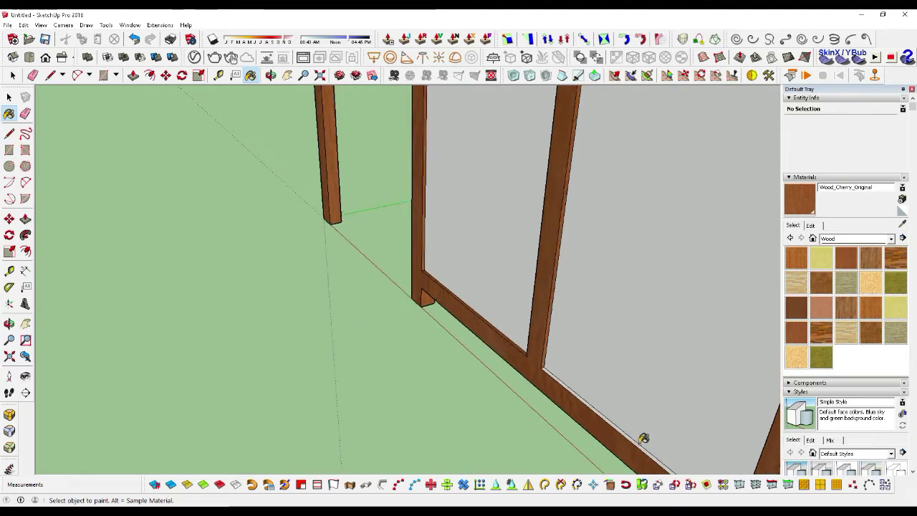
{"action": "scroll", "coordinate": [633, 433], "scroll_direction": "up", "scroll_amount": 1}
{"action": "scroll", "coordinate": [604, 409], "scroll_direction": "down", "scroll_amount": 1}
{"action": "scroll", "coordinate": [590, 420], "scroll_direction": "up", "scroll_amount": 1}
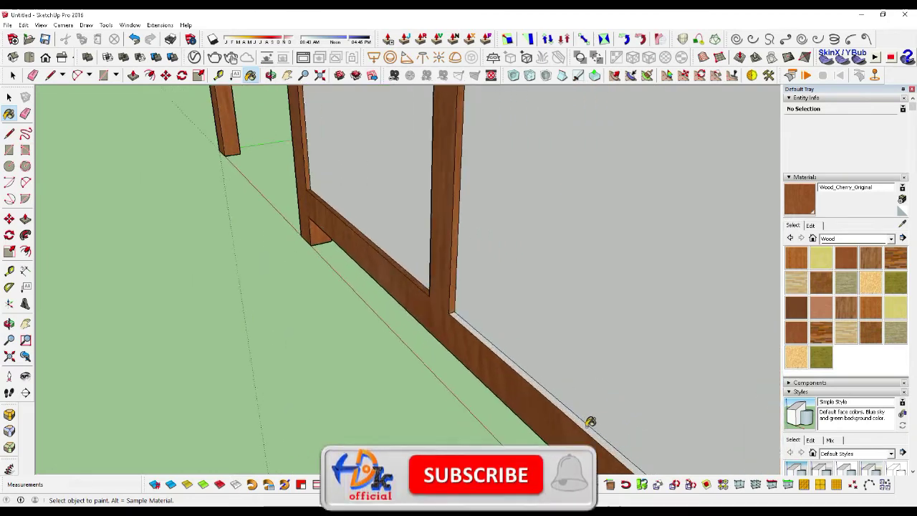
{"action": "scroll", "coordinate": [590, 419], "scroll_direction": "up", "scroll_amount": 1}
{"action": "mouse_move", "coordinate": [545, 383]}
{"action": "middle_mouse_down"}
{"action": "mouse_move", "coordinate": [693, 328]}
{"action": "mouse_move", "coordinate": [378, 327]}
{"action": "mouse_move", "coordinate": [377, 350]}
{"action": "middle_mouse_up"}
Paint the frame's front face and the remaining pane trims with Wood_Cherry_Original.
{"action": "key", "text": "b"}
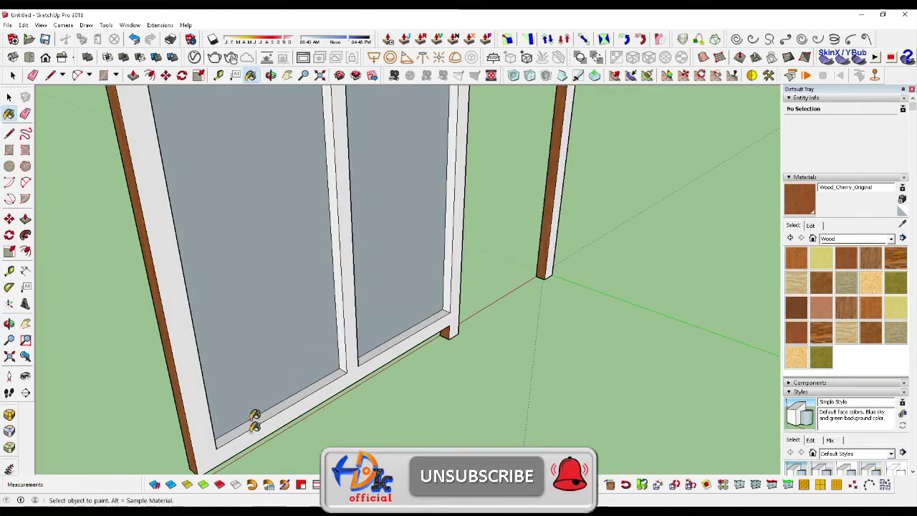
{"action": "left_click", "coordinate": [255, 424]}
{"action": "left_click", "coordinate": [337, 372]}
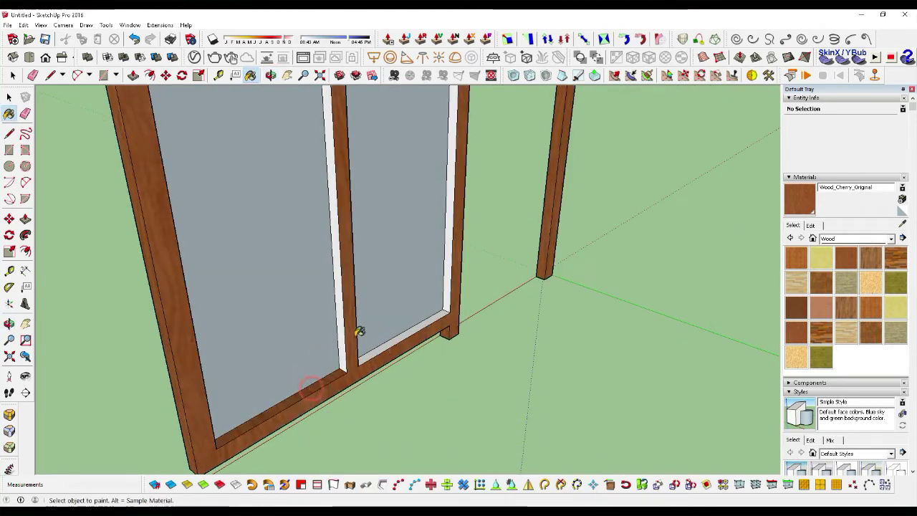
{"action": "left_click", "coordinate": [341, 331]}
{"action": "left_click", "coordinate": [447, 294]}
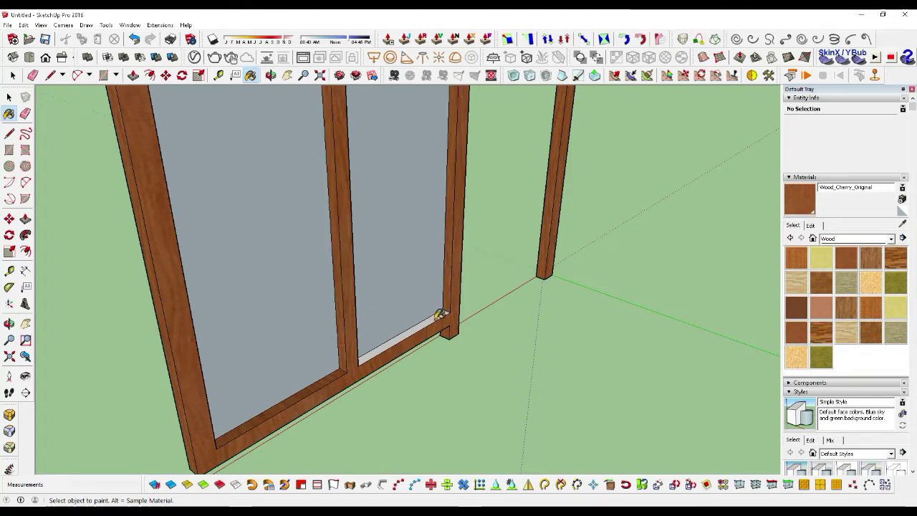
{"action": "left_click", "coordinate": [434, 319]}
From below, paint the inner top and side faces of each opening cherry wood.
{"action": "scroll", "coordinate": [426, 399], "scroll_direction": "down", "scroll_amount": 5}
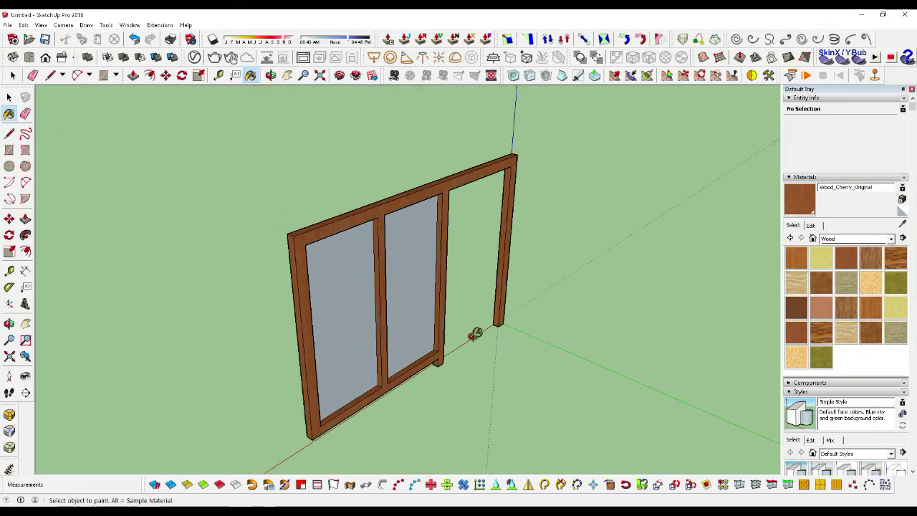
{"action": "middle_click_drag", "start_coordinate": [475, 335], "coordinate": [376, 188]}
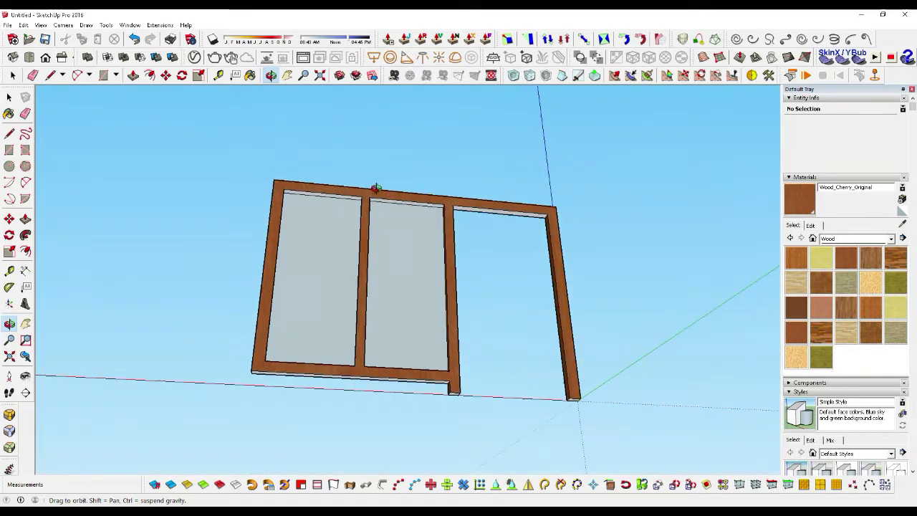
{"action": "scroll", "coordinate": [440, 266], "scroll_direction": "up", "scroll_amount": 2}
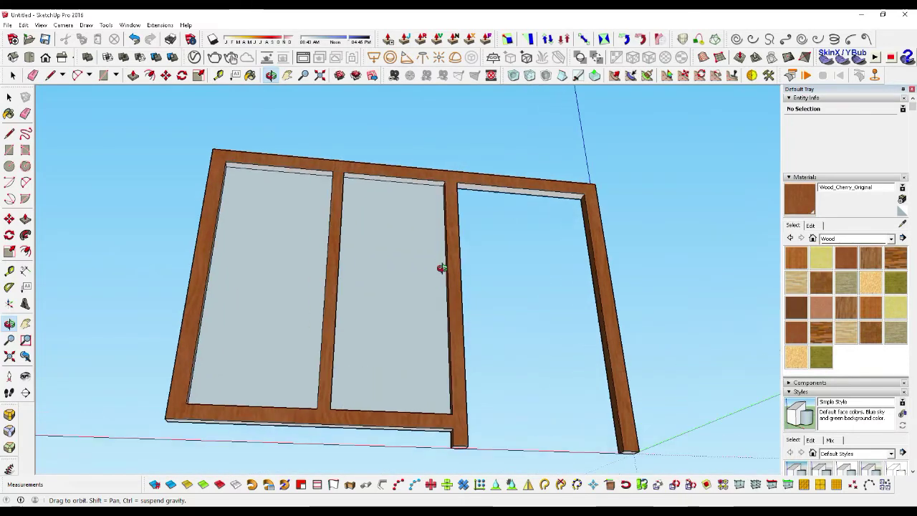
{"action": "middle_click", "coordinate": [227, 397]}
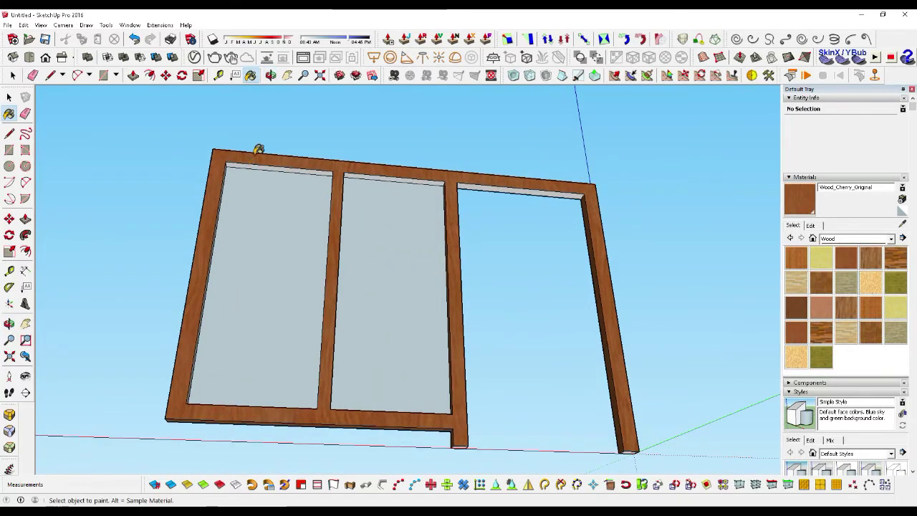
{"action": "scroll", "coordinate": [259, 150], "scroll_direction": "up", "scroll_amount": 2}
{"action": "scroll", "coordinate": [253, 153], "scroll_direction": "up", "scroll_amount": 1}
{"action": "left_click", "coordinate": [245, 169]}
{"action": "left_click", "coordinate": [210, 174]}
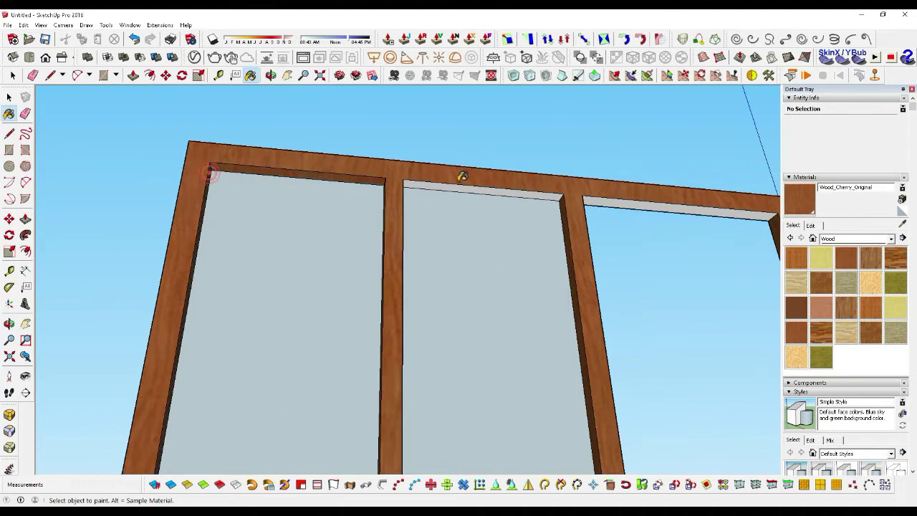
{"action": "left_click", "coordinate": [462, 183]}
{"action": "left_click", "coordinate": [604, 201]}
Paint the right stile's side face and middle door's left edge cherry wood.
{"action": "scroll", "coordinate": [371, 222], "scroll_direction": "down", "scroll_amount": 1}
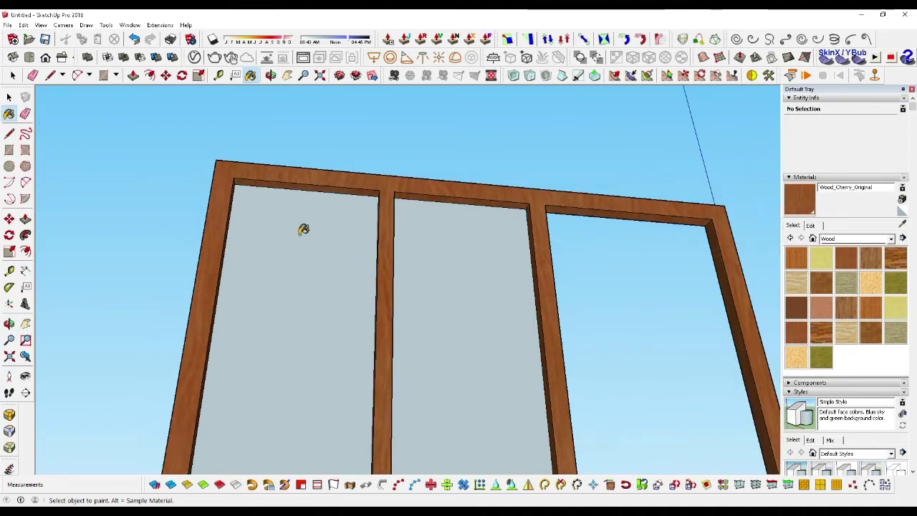
{"action": "scroll", "coordinate": [303, 229], "scroll_direction": "down", "scroll_amount": 2}
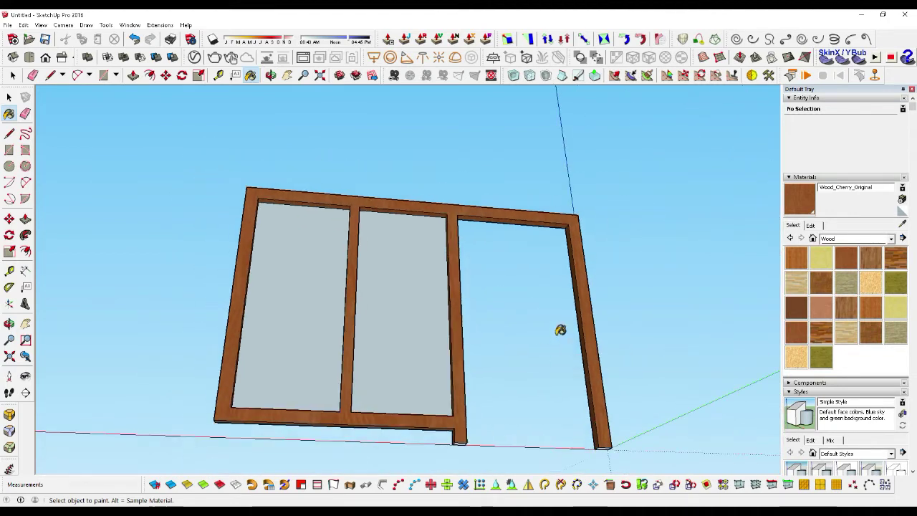
{"action": "middle_click_drag", "start_coordinate": [552, 313], "coordinate": [458, 333]}
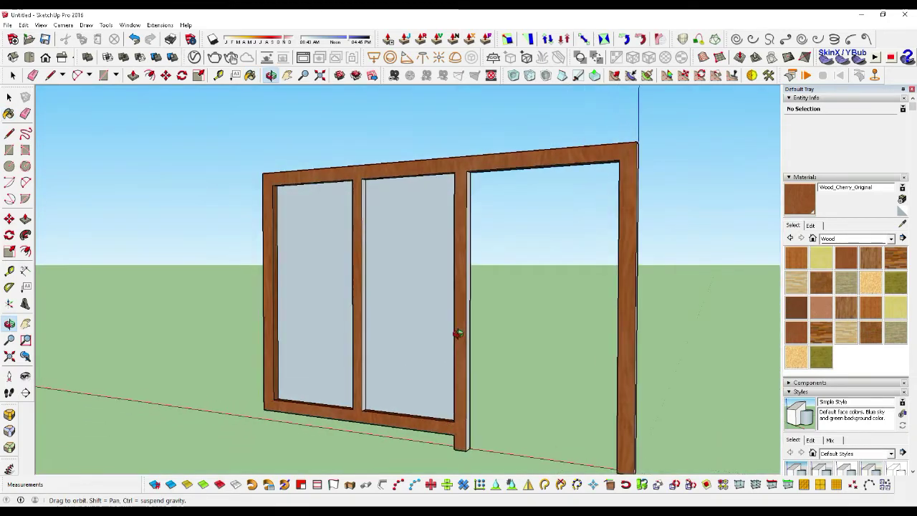
{"action": "scroll", "coordinate": [459, 333], "scroll_direction": "up", "scroll_amount": 1}
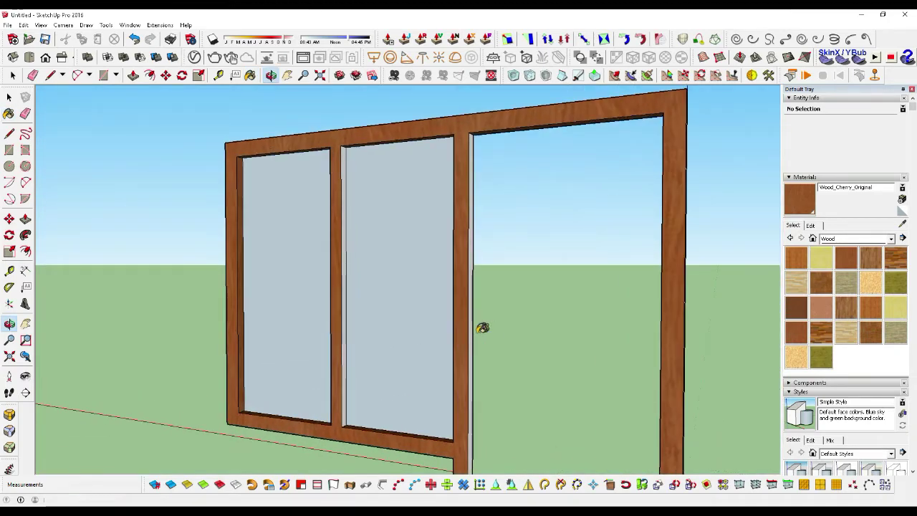
{"action": "key", "text": "b"}
{"action": "left_click", "coordinate": [471, 307]}
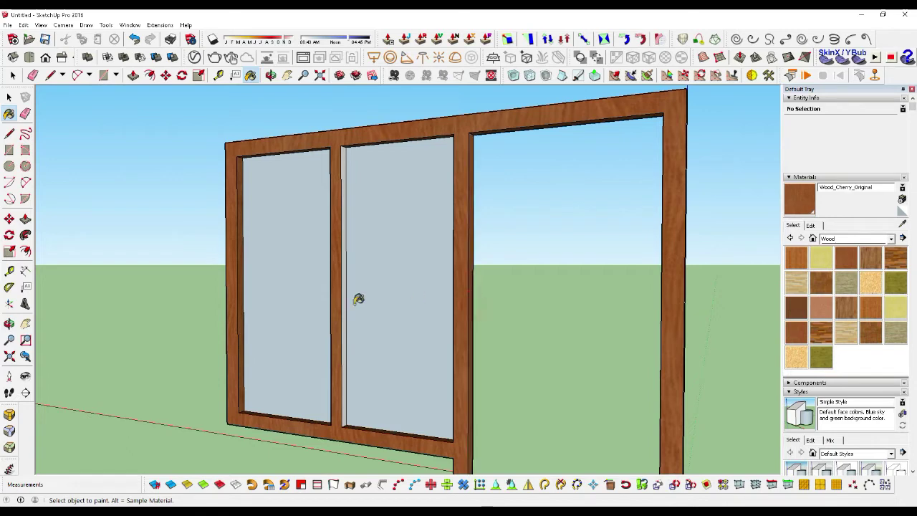
{"action": "left_click", "coordinate": [345, 301]}
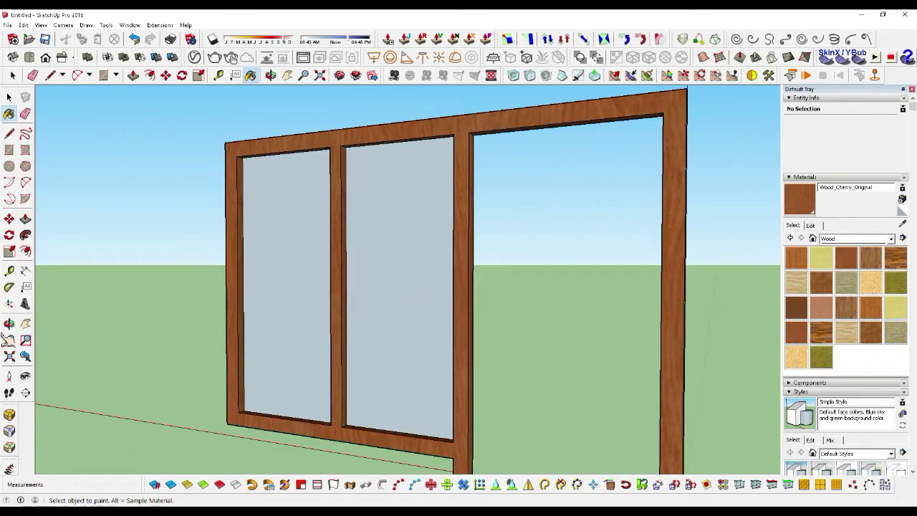
{"action": "left_click", "coordinate": [9, 324]}
{"action": "mouse_move", "coordinate": [68, 300]}
{"action": "left_mouse_down"}
{"action": "mouse_move", "coordinate": [552, 338]}
{"action": "mouse_move", "coordinate": [317, 318]}
{"action": "mouse_move", "coordinate": [521, 313]}
{"action": "mouse_move", "coordinate": [487, 319]}
{"action": "mouse_move", "coordinate": [502, 315]}
{"action": "left_mouse_up"}
{"action": "left_click", "coordinate": [9, 97]}
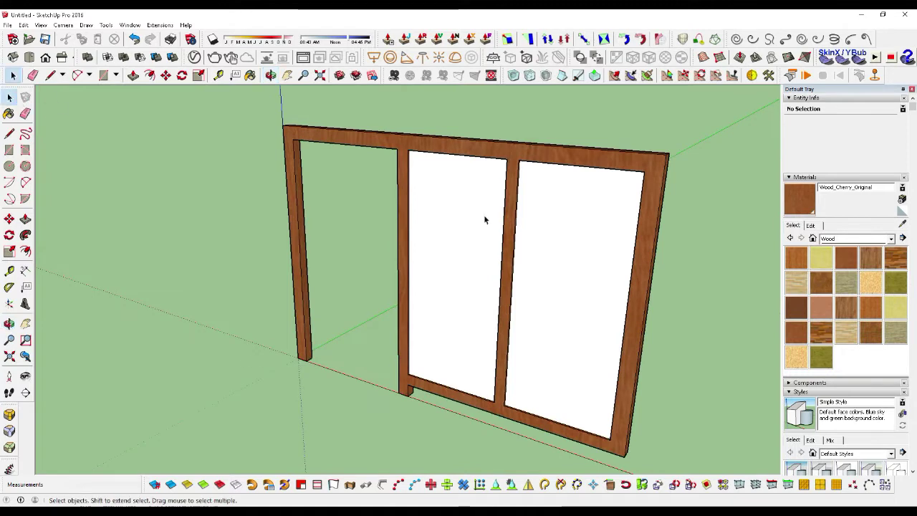
Paint both window panes with Translucent Glass Gray from the Glass and Mirrors collection.
{"action": "left_click", "coordinate": [484, 214]}
{"action": "left_click", "coordinate": [852, 238]}
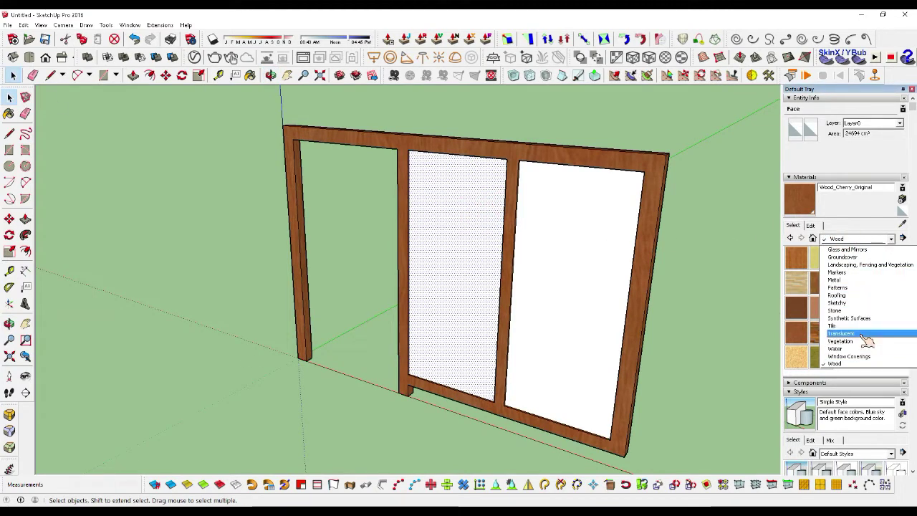
{"action": "scroll", "coordinate": [865, 339], "scroll_direction": "up", "scroll_amount": 1}
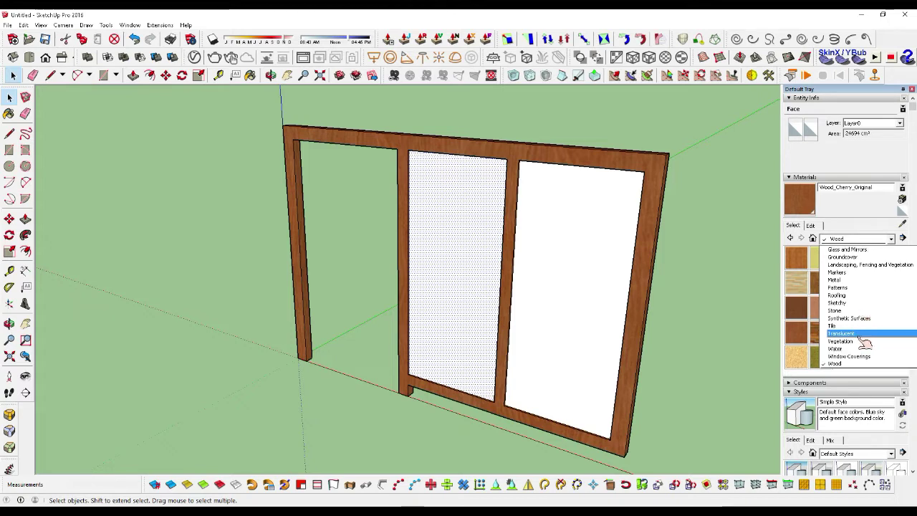
{"action": "scroll", "coordinate": [861, 346], "scroll_direction": "up", "scroll_amount": 2}
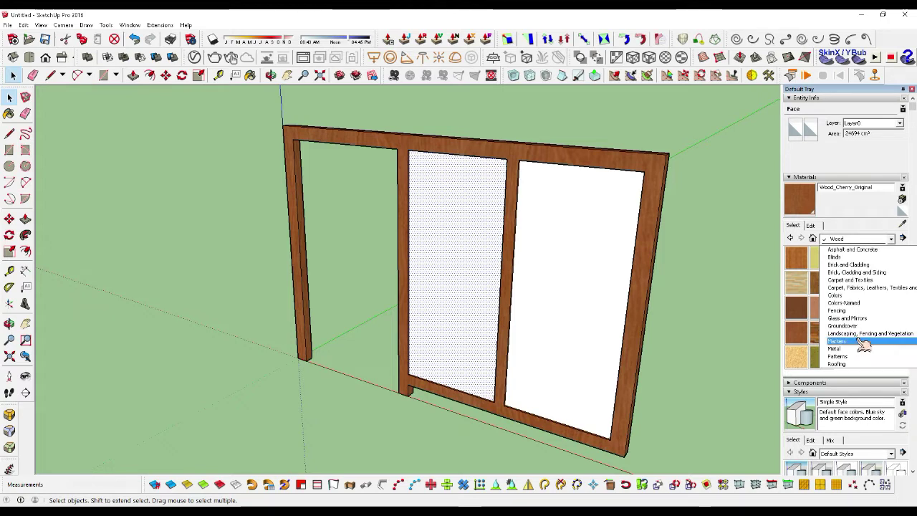
{"action": "left_click", "coordinate": [848, 318]}
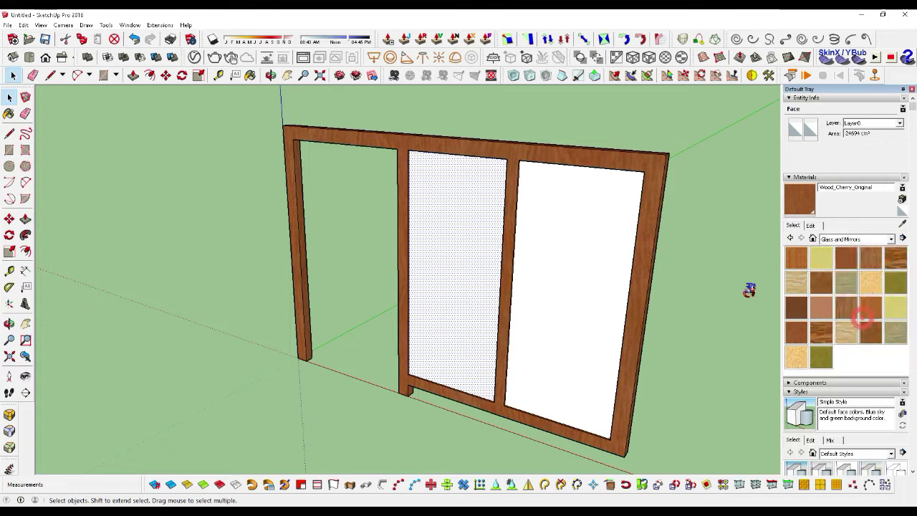
{"action": "left_click", "coordinate": [871, 284]}
{"action": "left_click", "coordinate": [608, 280]}
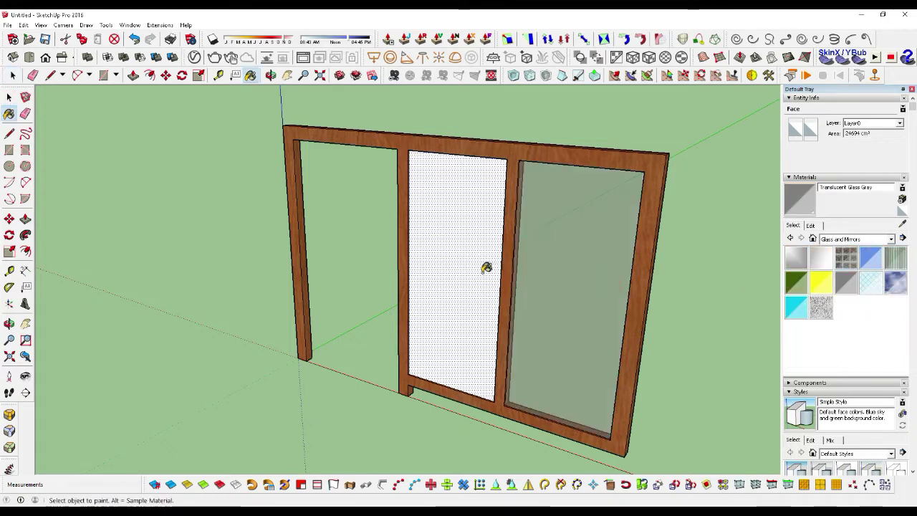
{"action": "left_click", "coordinate": [486, 266]}
Clear the selection and orbit to view the glazed frame from the other side.
{"action": "left_click", "coordinate": [9, 97]}
{"action": "left_click", "coordinate": [174, 210]}
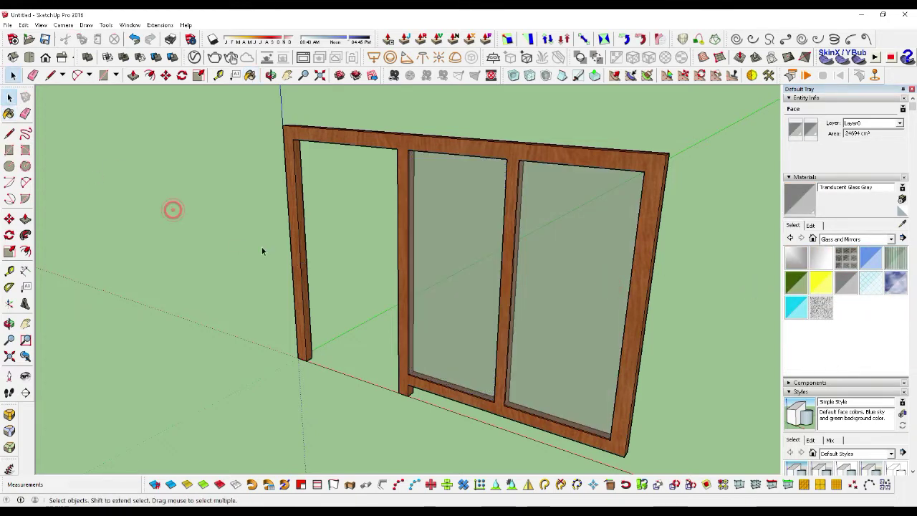
{"action": "left_click", "coordinate": [9, 323]}
{"action": "mouse_move", "coordinate": [321, 280]}
{"action": "left_mouse_down"}
{"action": "mouse_move", "coordinate": [446, 308]}
{"action": "mouse_move", "coordinate": [215, 318]}
{"action": "mouse_move", "coordinate": [303, 247]}
{"action": "mouse_move", "coordinate": [297, 201]}
{"action": "mouse_move", "coordinate": [368, 211]}
{"action": "left_mouse_up"}
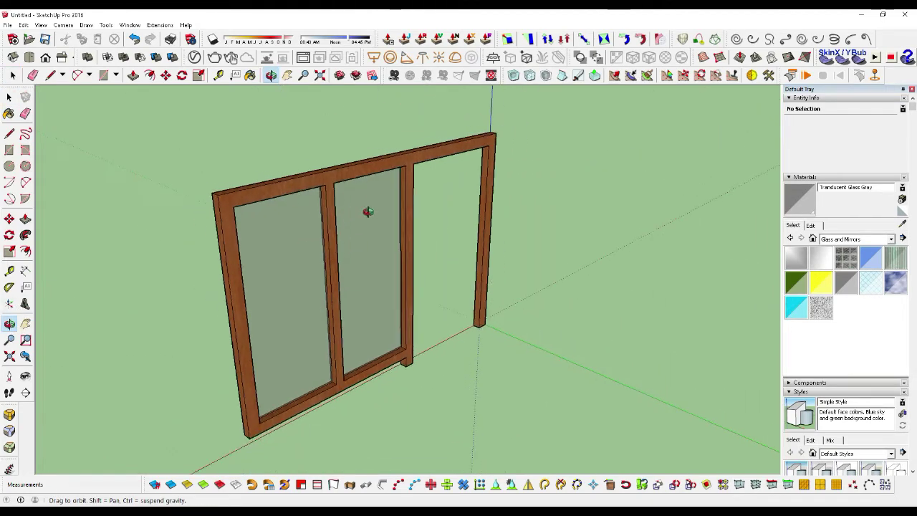
{"action": "scroll", "coordinate": [280, 191], "scroll_direction": "up", "scroll_amount": 2}
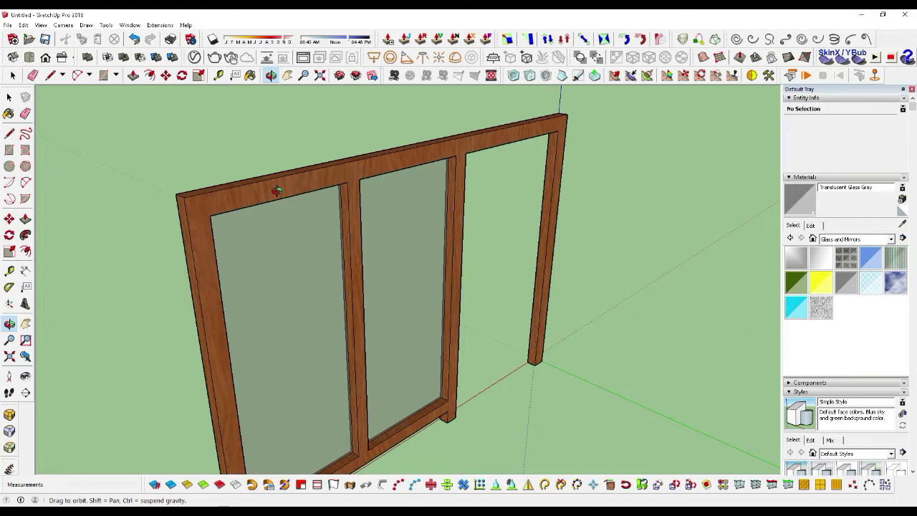
{"action": "mouse_move", "coordinate": [364, 205]}
{"action": "left_mouse_down"}
{"action": "mouse_move", "coordinate": [293, 203]}
{"action": "mouse_move", "coordinate": [310, 217]}
{"action": "left_mouse_up"}
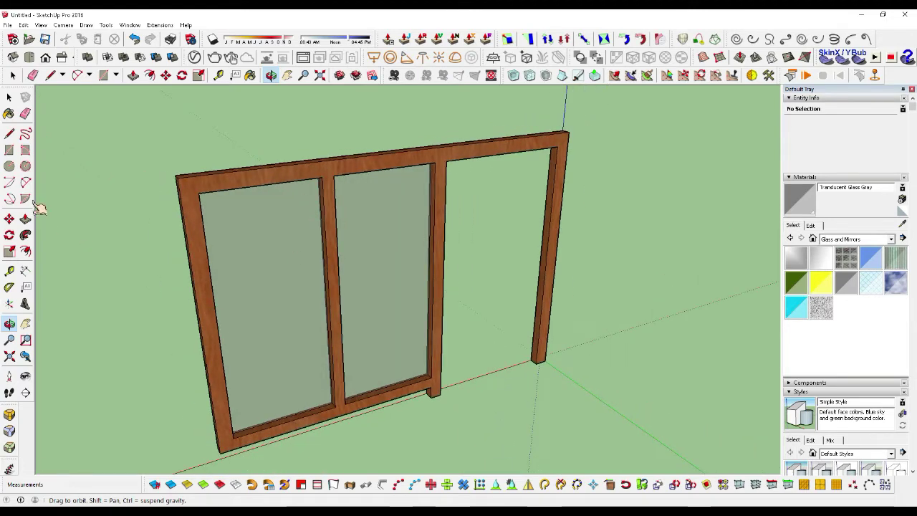
{"action": "left_click", "coordinate": [9, 150]}
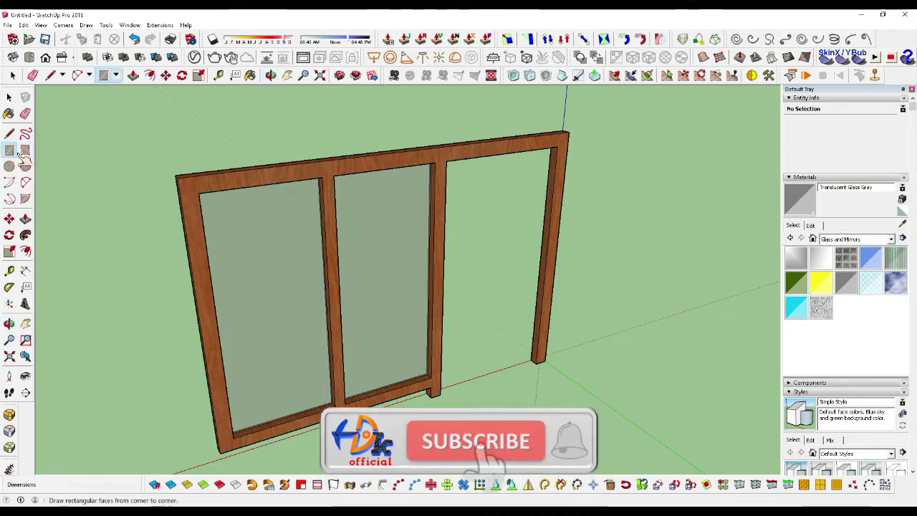
{"action": "left_click", "coordinate": [9, 270]}
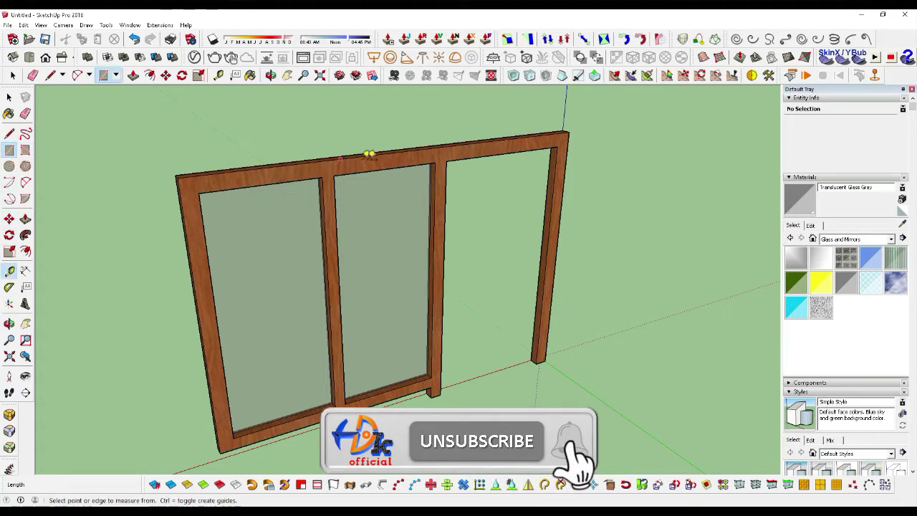
{"action": "left_click", "coordinate": [411, 150]}
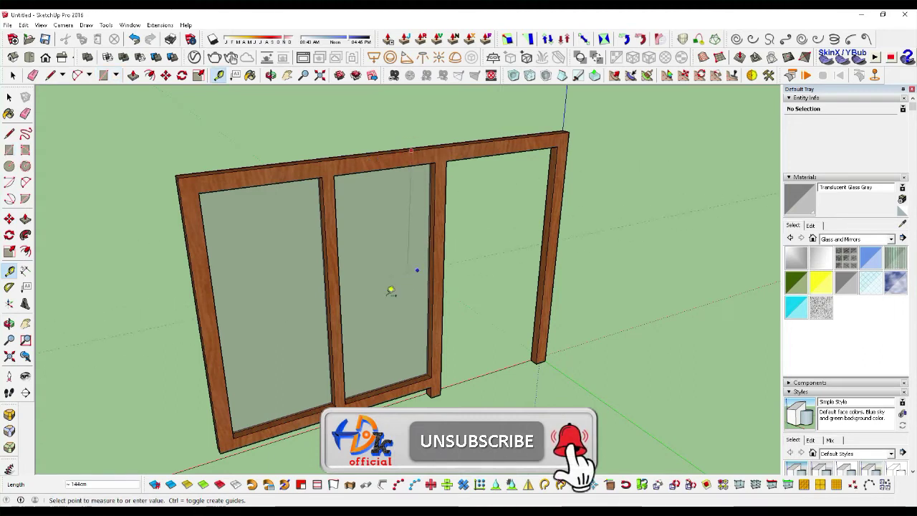
{"action": "left_click", "coordinate": [435, 277]}
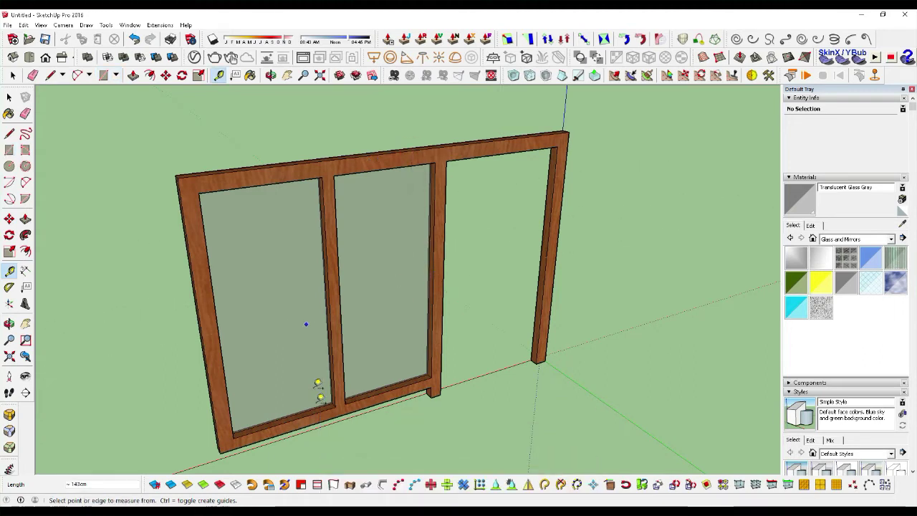
{"action": "scroll", "coordinate": [318, 384], "scroll_direction": "up", "scroll_amount": 2}
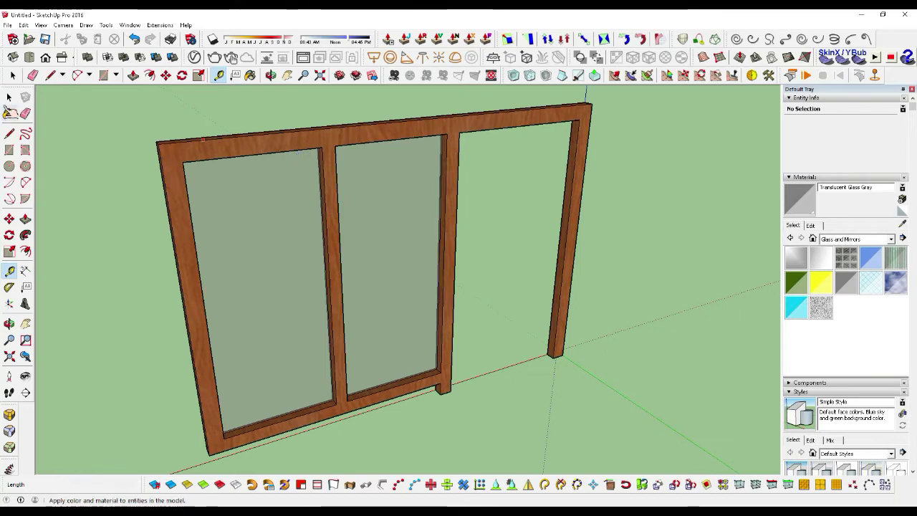
{"action": "left_click", "coordinate": [9, 97]}
{"action": "scroll", "coordinate": [334, 214], "scroll_direction": "down", "scroll_amount": 2}
{"action": "scroll", "coordinate": [328, 172], "scroll_direction": "down", "scroll_amount": 1}
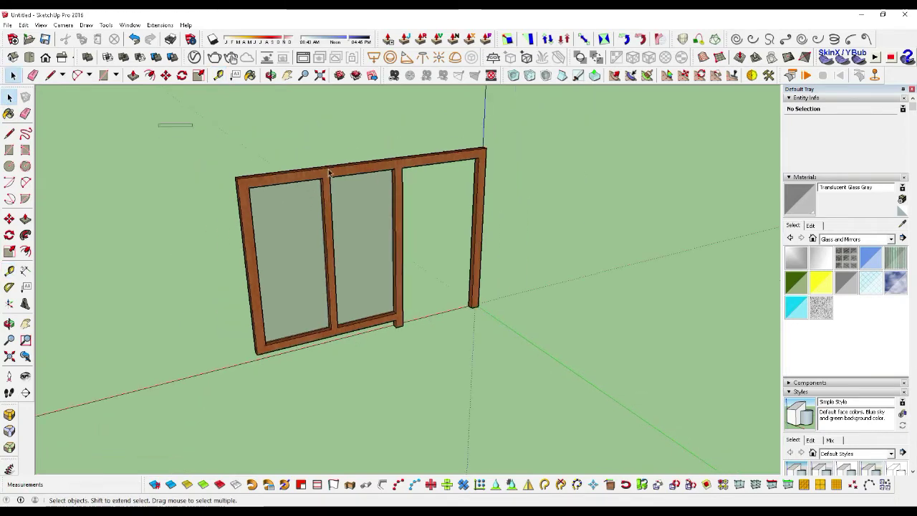
{"action": "left_click_drag", "start_coordinate": [159, 123], "coordinate": [571, 387]}
Make the selected window frame parts into a single group.
{"action": "right_click", "coordinate": [392, 250]}
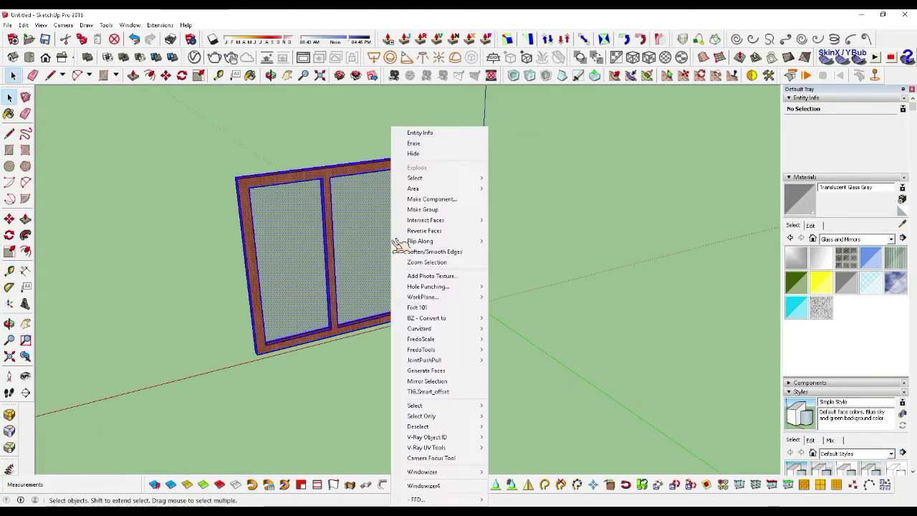
{"action": "left_click", "coordinate": [428, 209]}
{"action": "scroll", "coordinate": [262, 225], "scroll_direction": "up", "scroll_amount": 2}
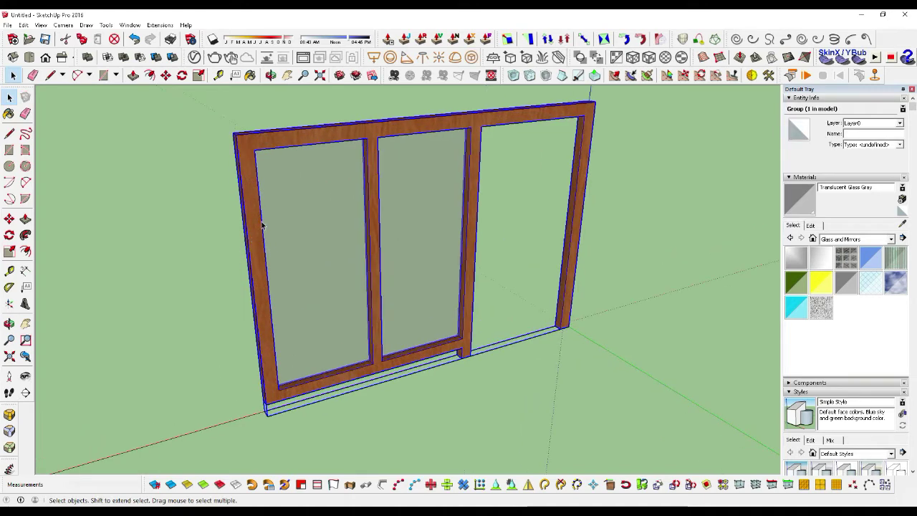
{"action": "left_click", "coordinate": [106, 170]}
Draw a vertical line from the top frame edge down to the bottom rail.
{"action": "key", "text": "l"}
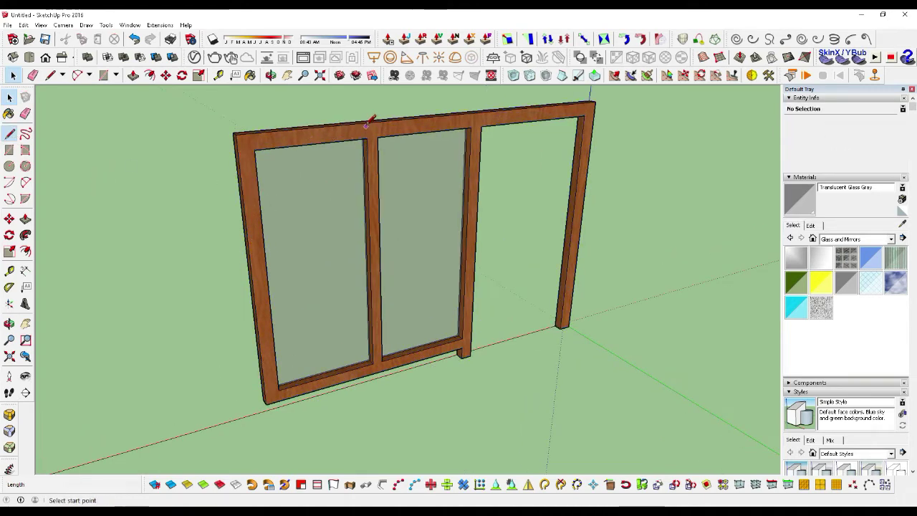
{"action": "left_click", "coordinate": [365, 123]}
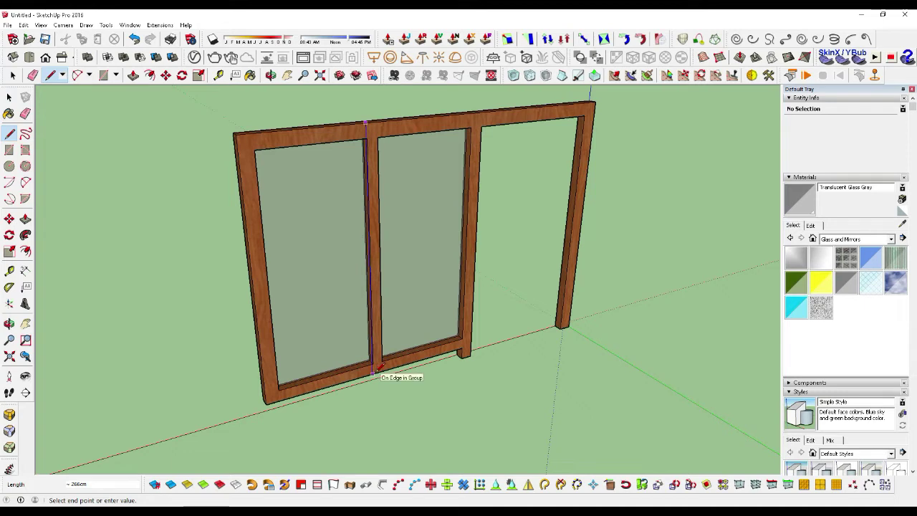
{"action": "left_click", "coordinate": [373, 372]}
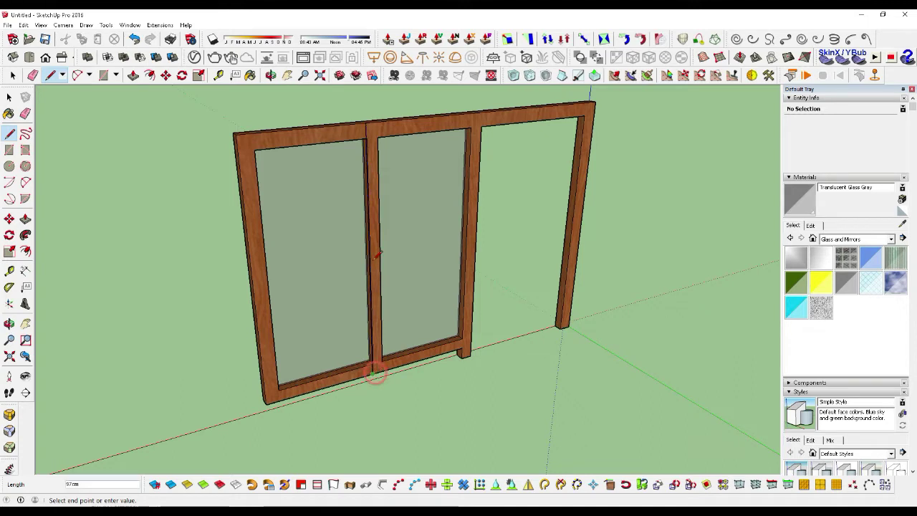
{"action": "key", "text": "Escape"}
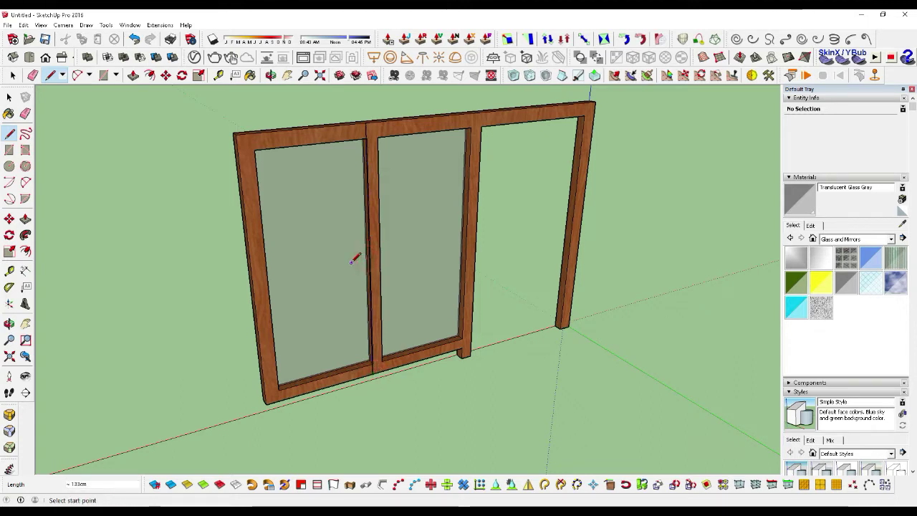
Place a horizontal guide from the top rail at the frame's mid-height with Tape Measure.
{"action": "left_click", "coordinate": [10, 271]}
{"action": "left_click", "coordinate": [337, 125]}
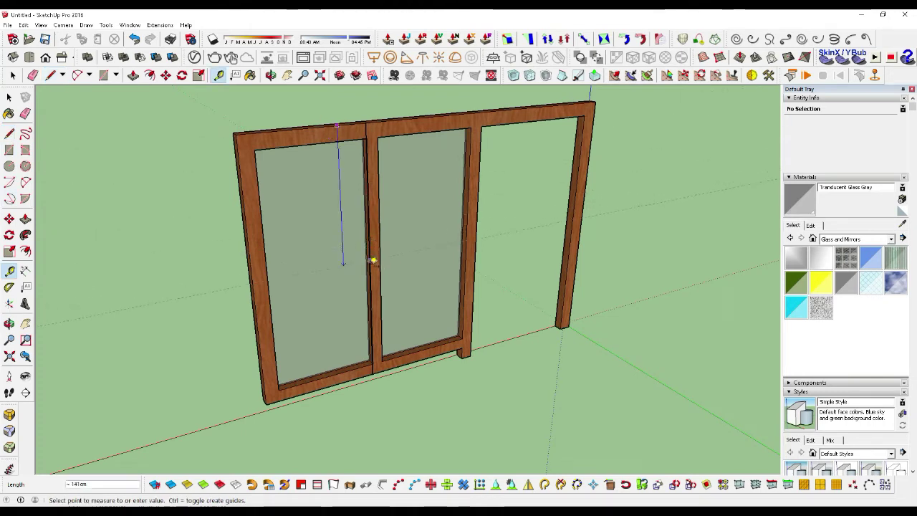
{"action": "left_click", "coordinate": [374, 267]}
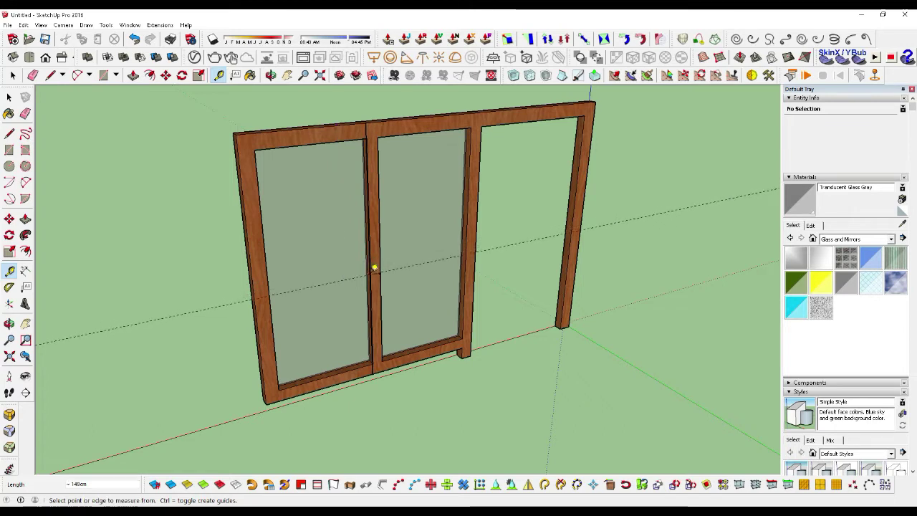
{"action": "key", "text": "space"}
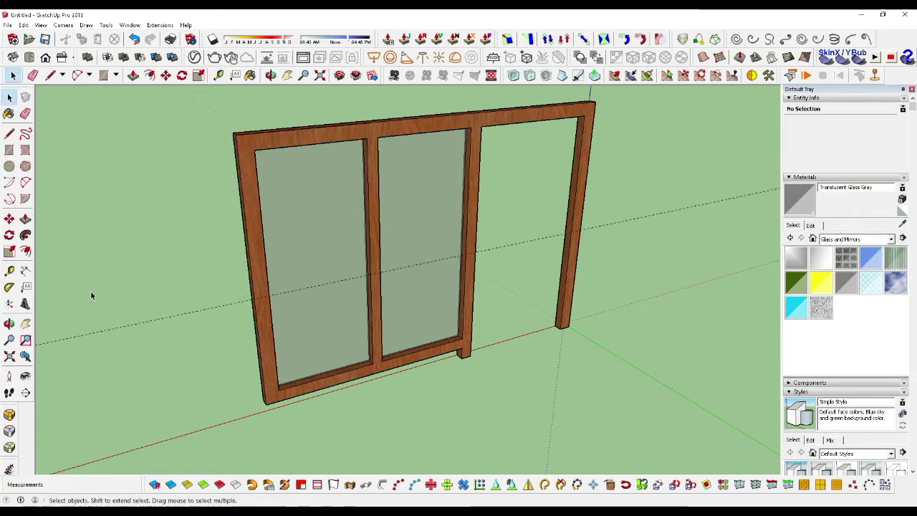
Draw a rectangle on the ground along the red axis, sized 122;10 in Measurements.
{"action": "left_click", "coordinate": [9, 324]}
{"action": "mouse_move", "coordinate": [430, 337]}
{"action": "left_mouse_down"}
{"action": "mouse_move", "coordinate": [516, 344]}
{"action": "mouse_move", "coordinate": [654, 327]}
{"action": "mouse_move", "coordinate": [368, 266]}
{"action": "mouse_move", "coordinate": [585, 318]}
{"action": "left_mouse_up"}
{"action": "scroll", "coordinate": [262, 211], "scroll_direction": "down", "scroll_amount": 1}
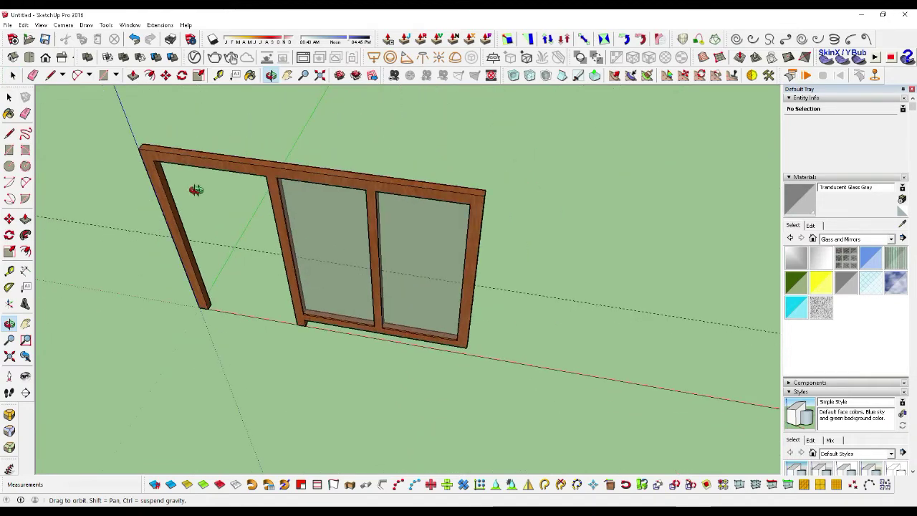
{"action": "scroll", "coordinate": [198, 191], "scroll_direction": "down", "scroll_amount": 1}
{"action": "scroll", "coordinate": [557, 340], "scroll_direction": "up", "scroll_amount": 1}
{"action": "scroll", "coordinate": [557, 340], "scroll_direction": "up", "scroll_amount": 1}
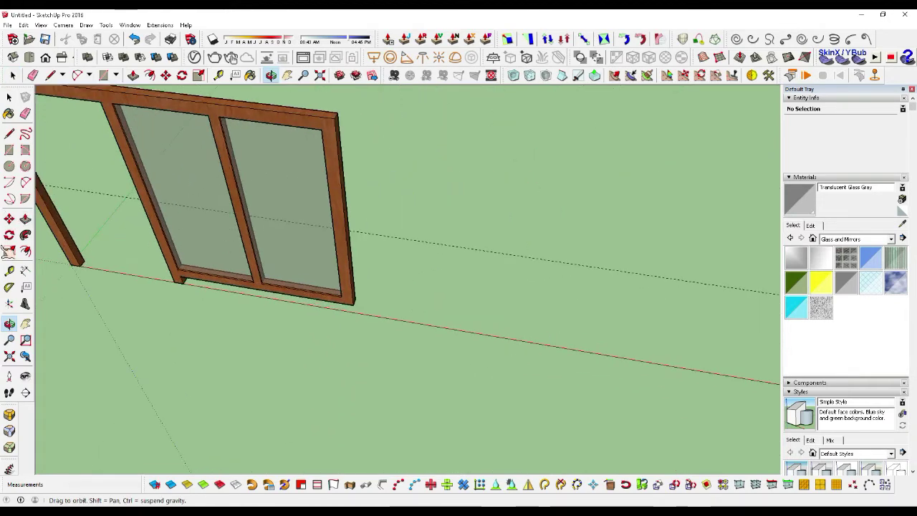
{"action": "left_click", "coordinate": [9, 151]}
{"action": "type", "text": "122;10"}
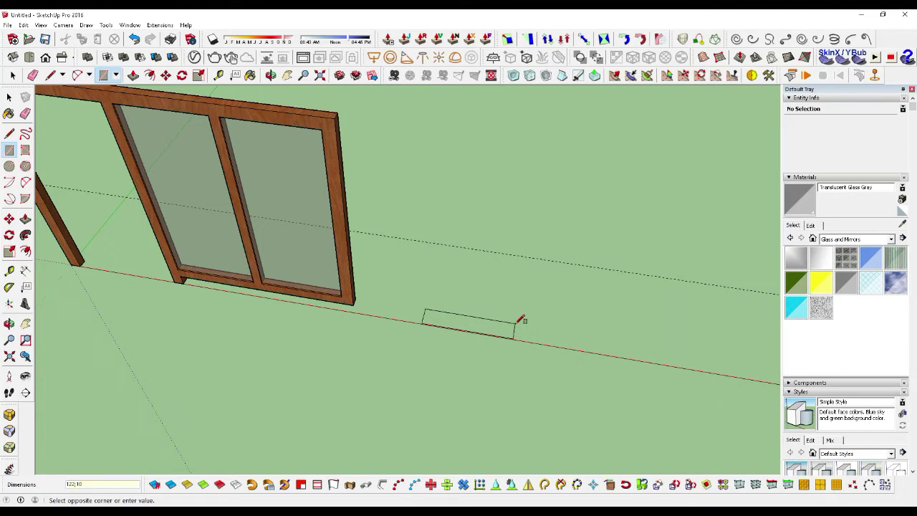
{"action": "key", "text": "Return"}
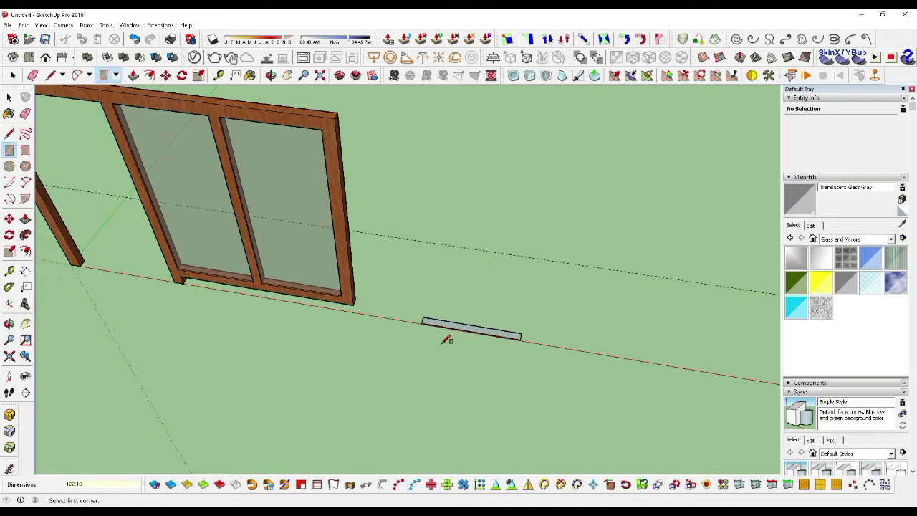
{"action": "scroll", "coordinate": [446, 340], "scroll_direction": "up", "scroll_amount": 2}
{"action": "scroll", "coordinate": [457, 334], "scroll_direction": "up", "scroll_amount": 2}
{"action": "scroll", "coordinate": [495, 313], "scroll_direction": "up", "scroll_amount": 2}
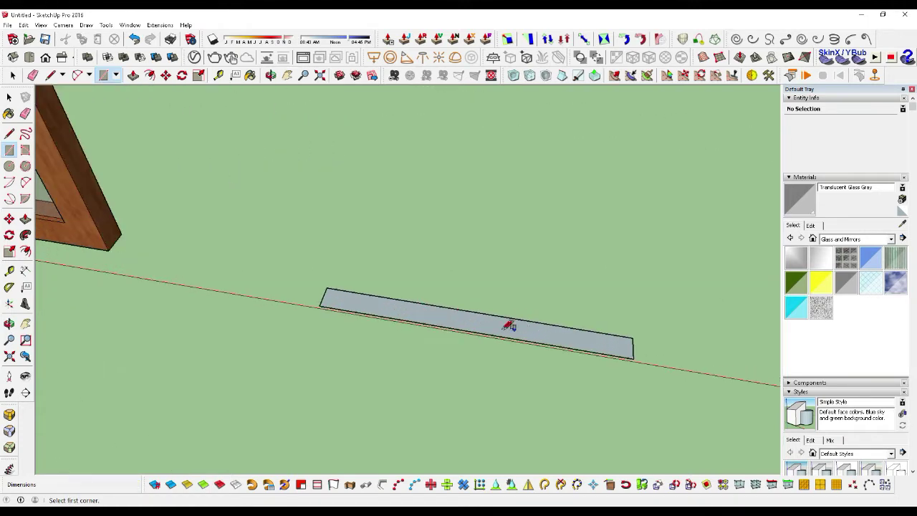
{"action": "scroll", "coordinate": [508, 326], "scroll_direction": "up", "scroll_amount": 1}
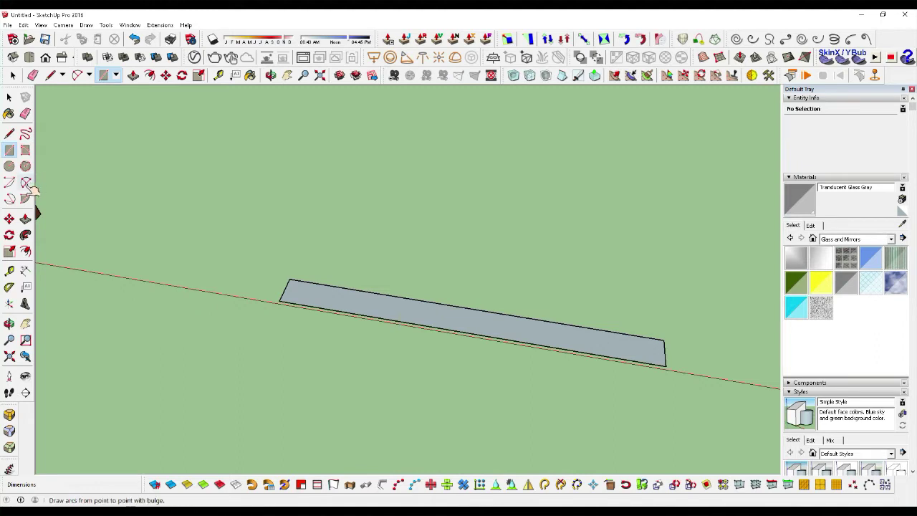
Draw the first two tangent arcs from the rectangle's corner, one upward and one downward.
{"action": "left_click", "coordinate": [27, 183]}
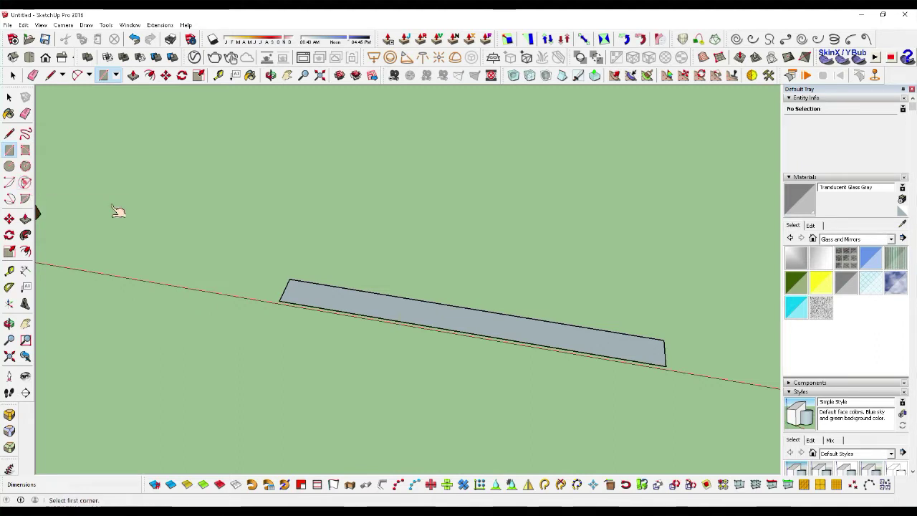
{"action": "left_click", "coordinate": [290, 283]}
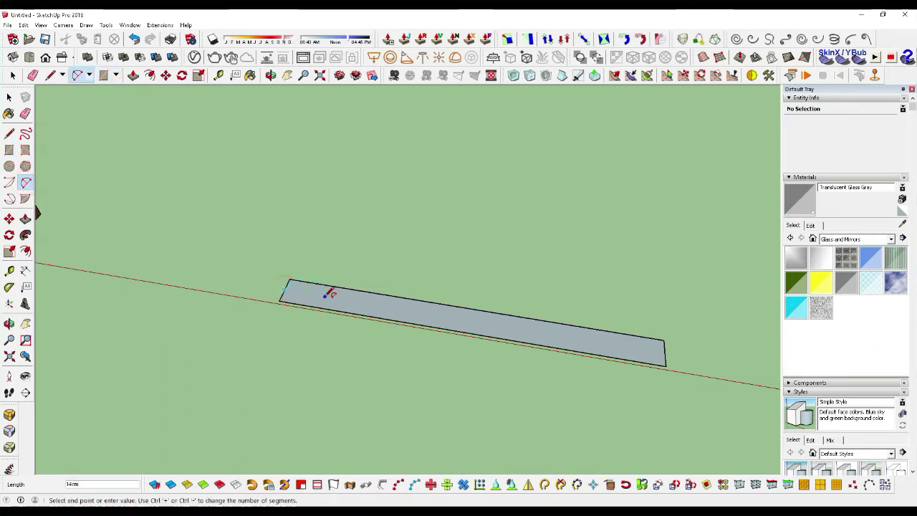
{"action": "scroll", "coordinate": [320, 292], "scroll_direction": "up", "scroll_amount": 3}
{"action": "scroll", "coordinate": [322, 290], "scroll_direction": "up", "scroll_amount": 3}
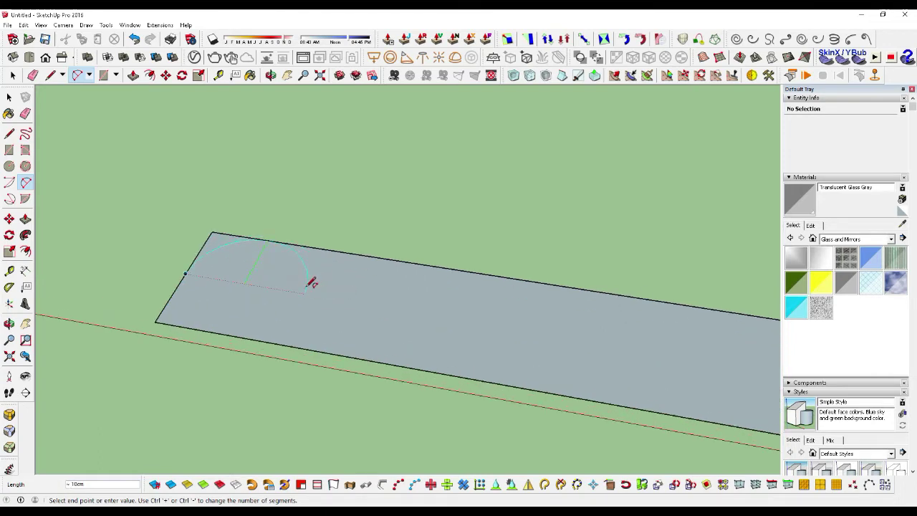
{"action": "left_click", "coordinate": [305, 291]}
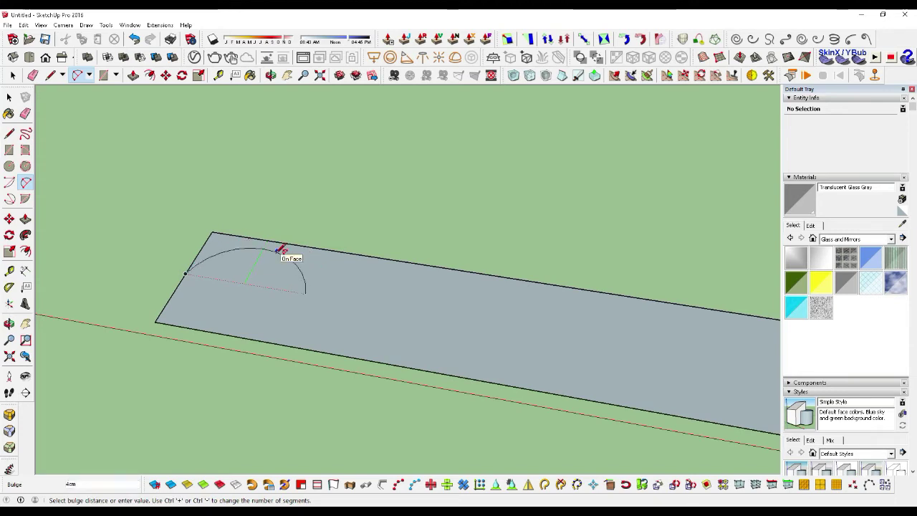
{"action": "left_click", "coordinate": [276, 252]}
{"action": "left_click", "coordinate": [305, 293]}
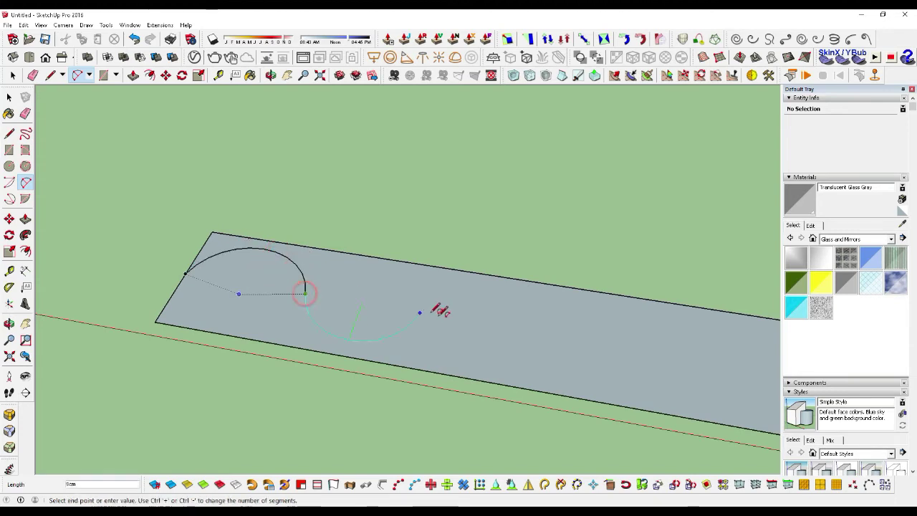
{"action": "left_click", "coordinate": [459, 319]}
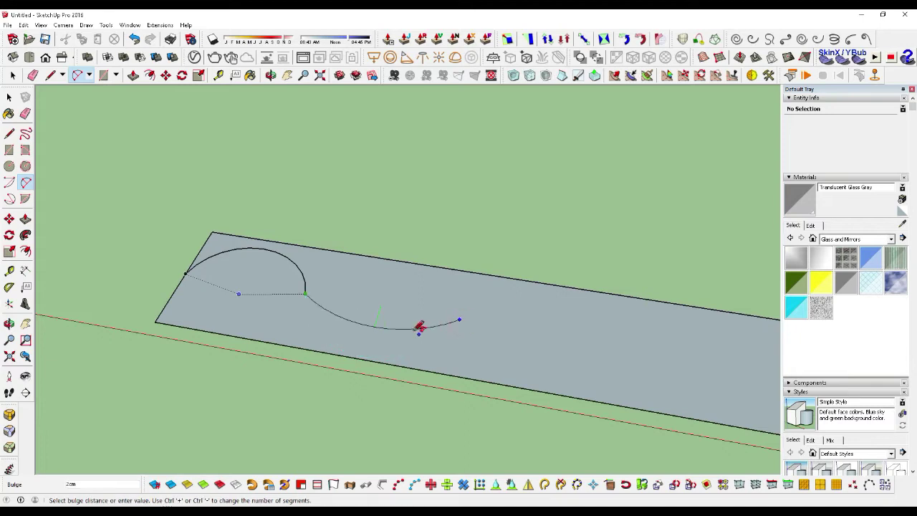
{"action": "left_click", "coordinate": [366, 353]}
Continue the wave with two more alternating up and down arcs along the strip.
{"action": "scroll", "coordinate": [96, 256], "scroll_direction": "down", "scroll_amount": 2}
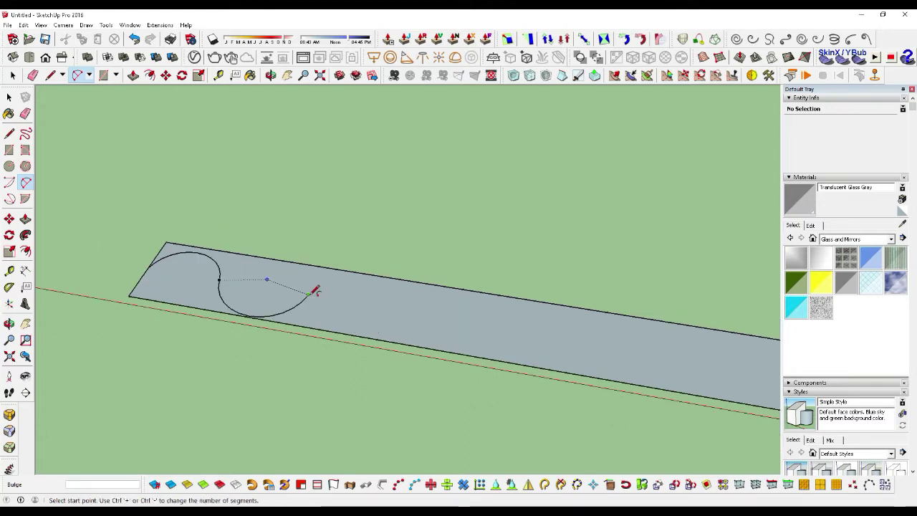
{"action": "left_click", "coordinate": [309, 294]}
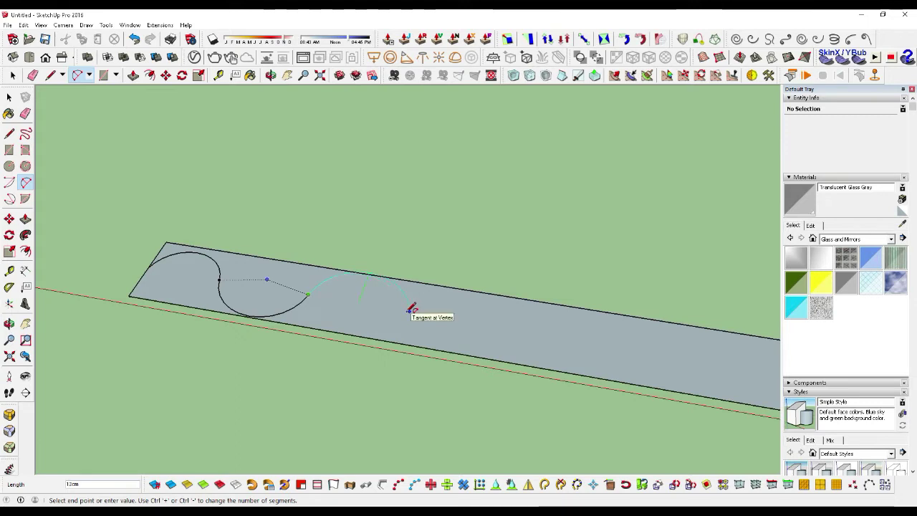
{"action": "left_click", "coordinate": [401, 309]}
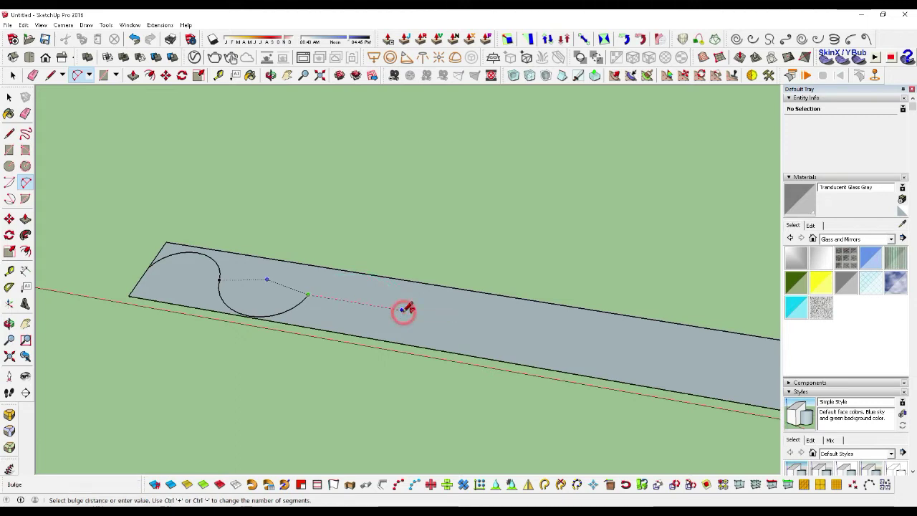
{"action": "left_click", "coordinate": [368, 275]}
{"action": "left_click", "coordinate": [402, 308]}
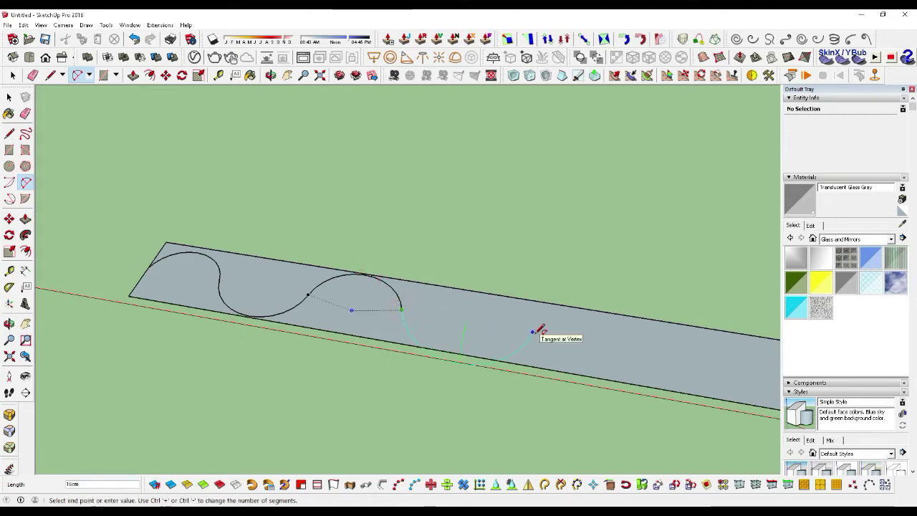
{"action": "left_click", "coordinate": [533, 331]}
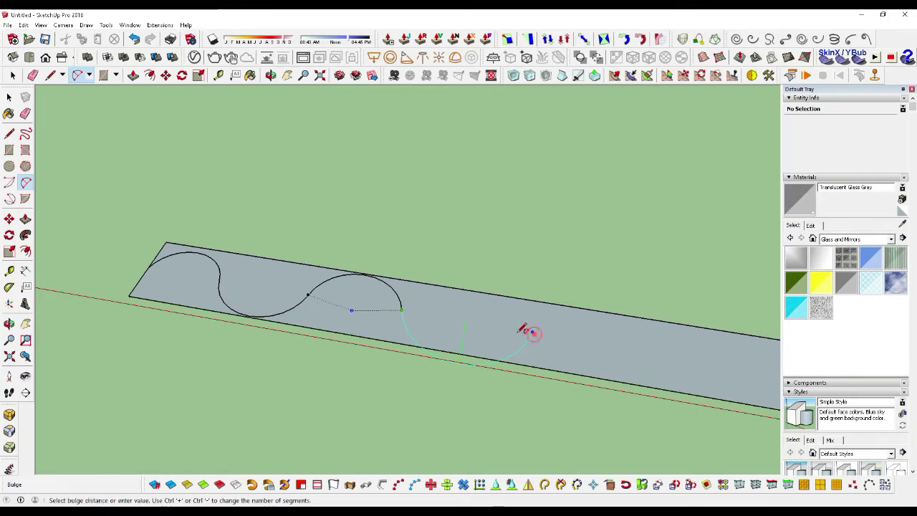
{"action": "left_click", "coordinate": [459, 350]}
{"action": "scroll", "coordinate": [122, 267], "scroll_direction": "down", "scroll_amount": 2}
{"action": "scroll", "coordinate": [384, 308], "scroll_direction": "up", "scroll_amount": 2}
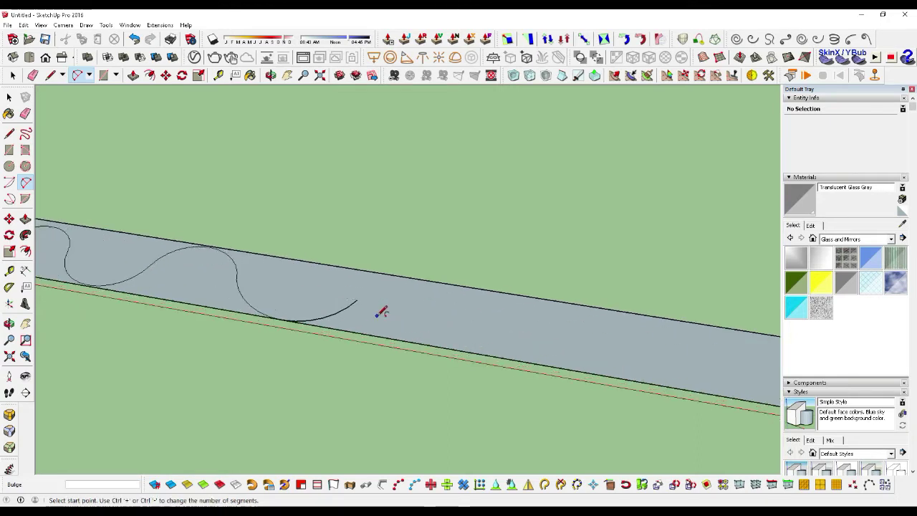
Add an upward arc reaching the top edge, then undo and redraw a misplaced downward arc.
{"action": "left_click", "coordinate": [357, 300]}
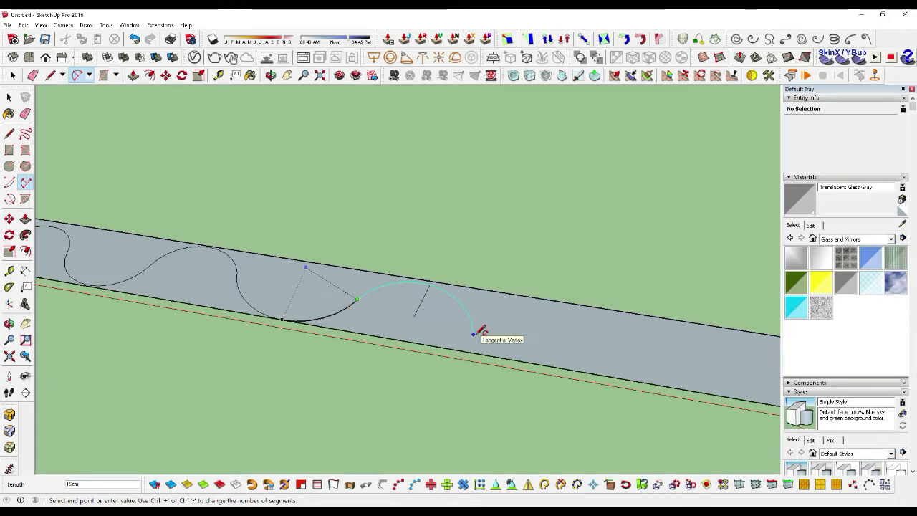
{"action": "left_click", "coordinate": [473, 334]}
{"action": "left_click", "coordinate": [425, 280]}
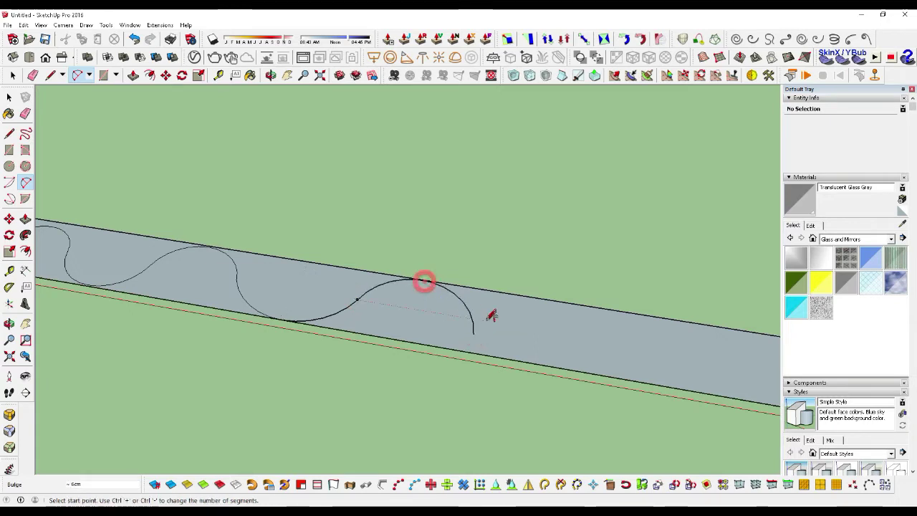
{"action": "left_click", "coordinate": [474, 333]}
{"action": "scroll", "coordinate": [430, 302], "scroll_direction": "down", "scroll_amount": 2}
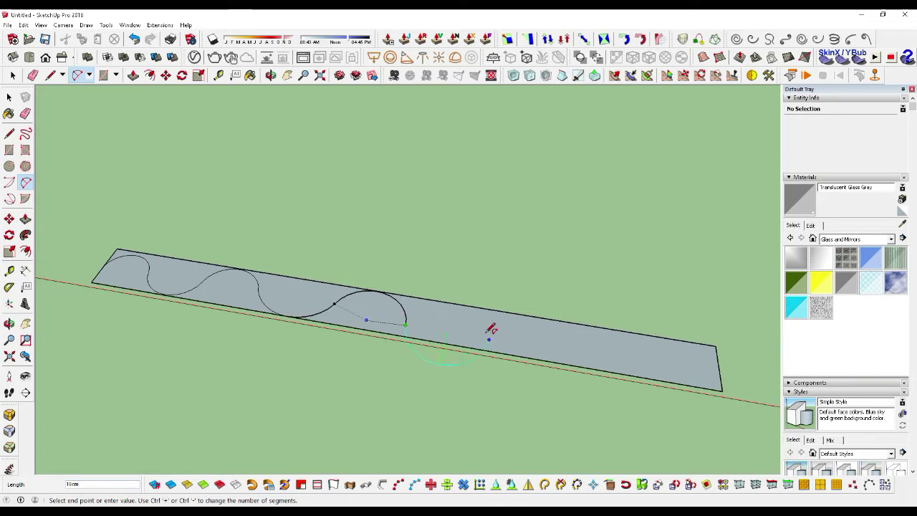
{"action": "scroll", "coordinate": [494, 338], "scroll_direction": "up", "scroll_amount": 2}
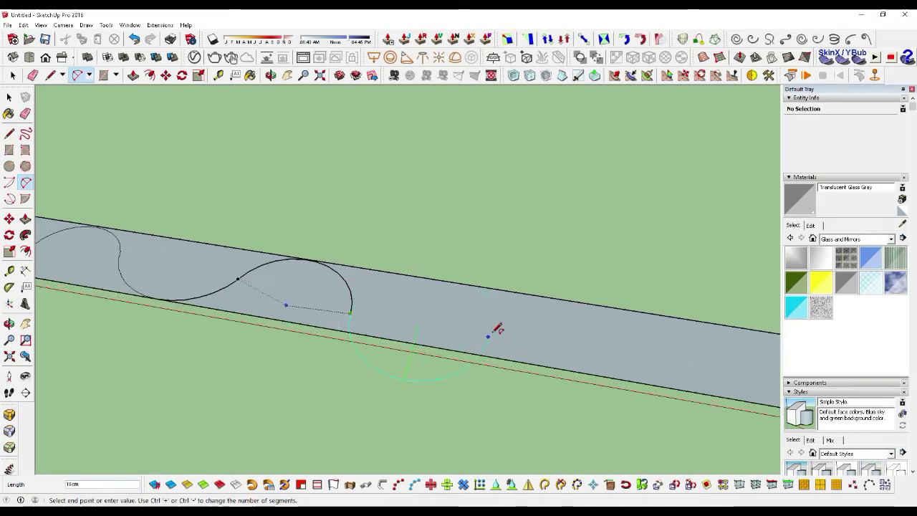
{"action": "left_click", "coordinate": [489, 335]}
{"action": "left_click", "coordinate": [415, 341]}
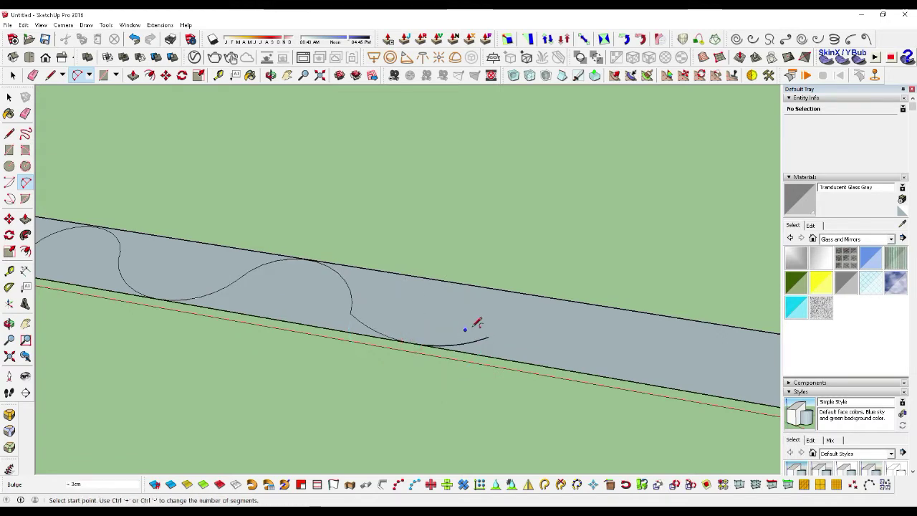
{"action": "key", "text": "ctrl+z"}
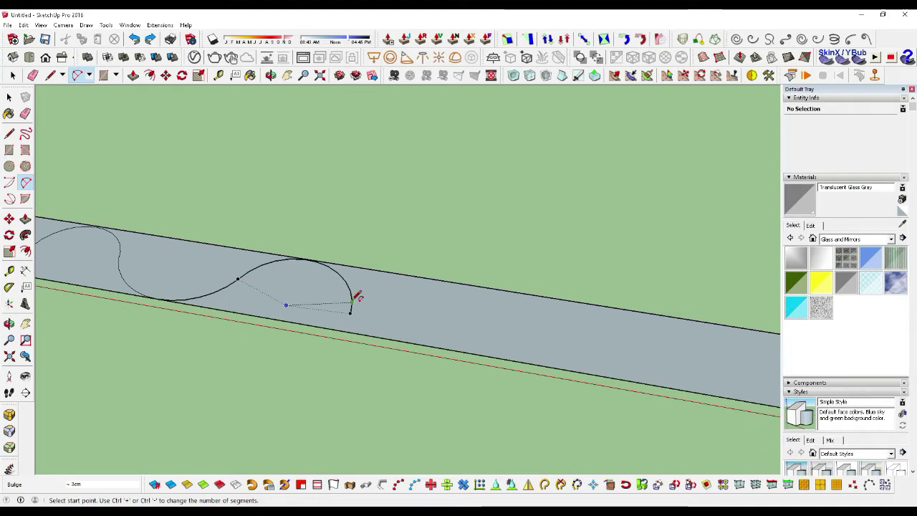
{"action": "left_click", "coordinate": [351, 311]}
{"action": "left_click", "coordinate": [504, 326]}
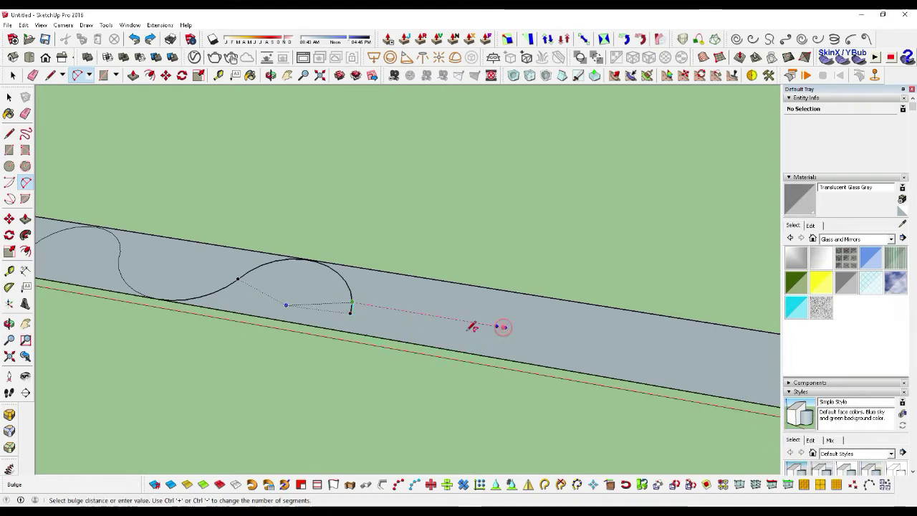
{"action": "left_click", "coordinate": [421, 341]}
{"action": "scroll", "coordinate": [403, 296], "scroll_direction": "down", "scroll_amount": 3}
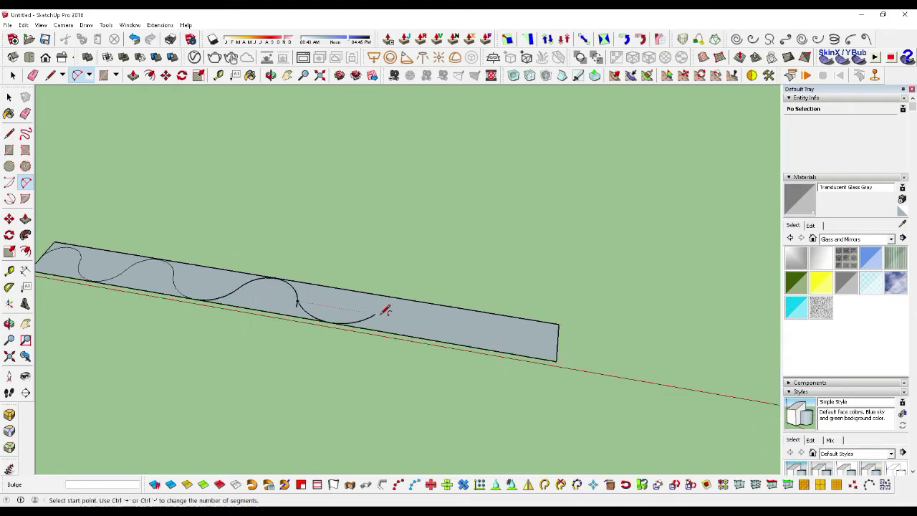
Finish the wave with three more arcs ending at the strip's right edge.
{"action": "left_click", "coordinate": [375, 313]}
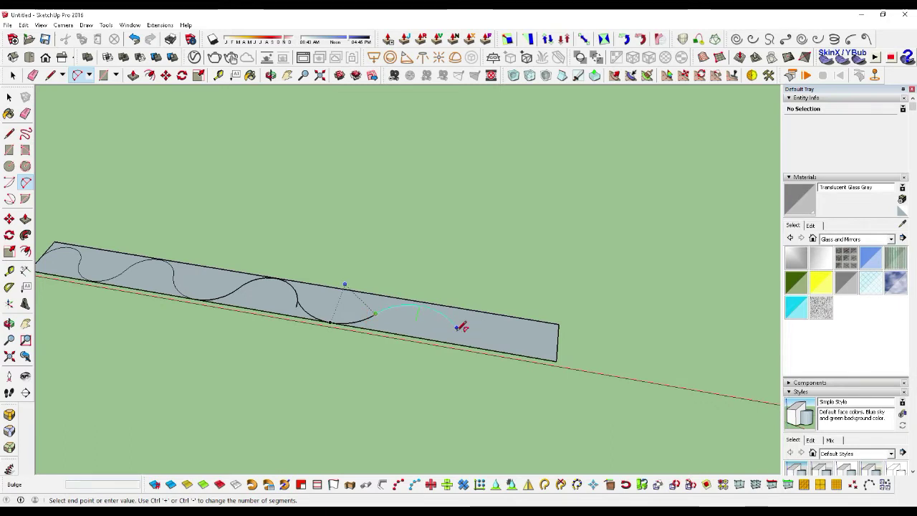
{"action": "left_click", "coordinate": [456, 328]}
{"action": "left_click", "coordinate": [425, 298]}
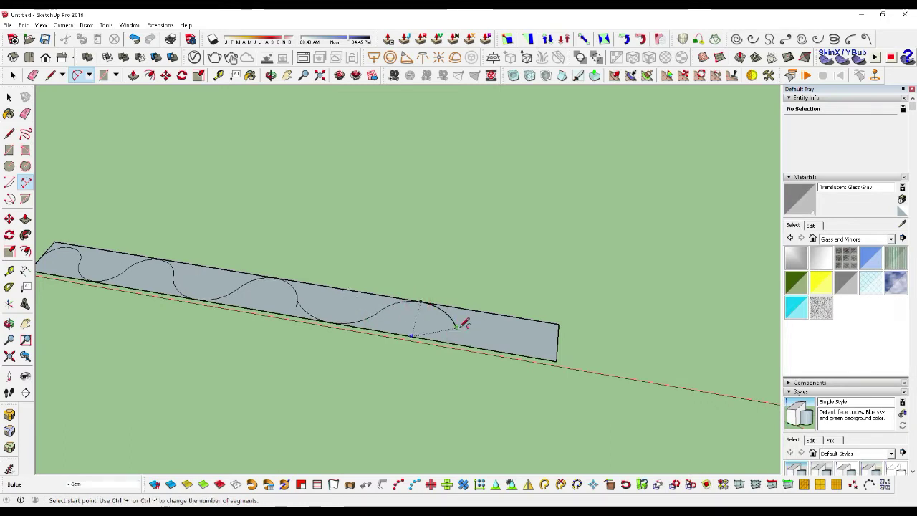
{"action": "left_click", "coordinate": [457, 327]}
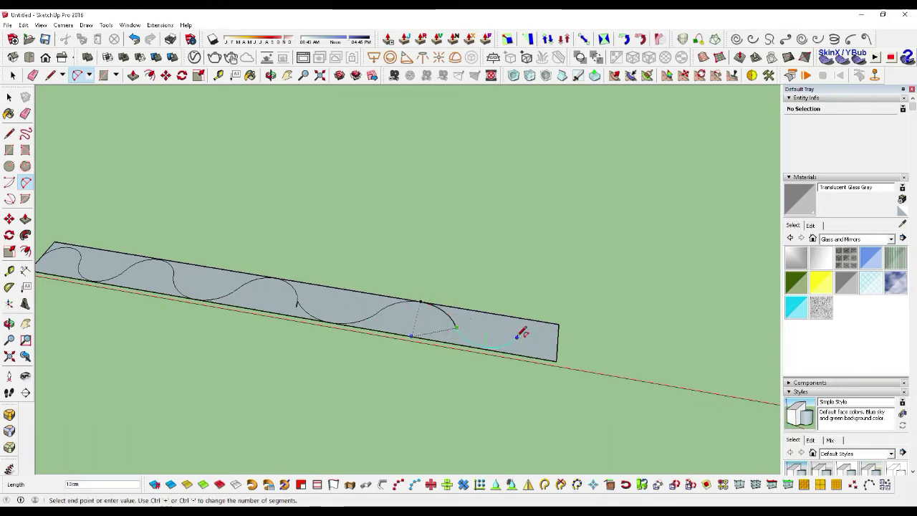
{"action": "left_click", "coordinate": [486, 345]}
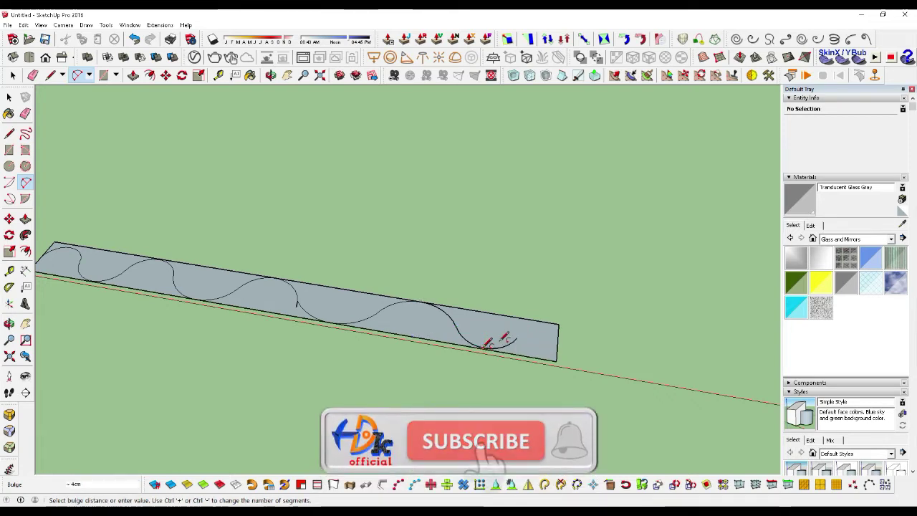
{"action": "left_click", "coordinate": [484, 347]}
{"action": "left_click", "coordinate": [517, 337]}
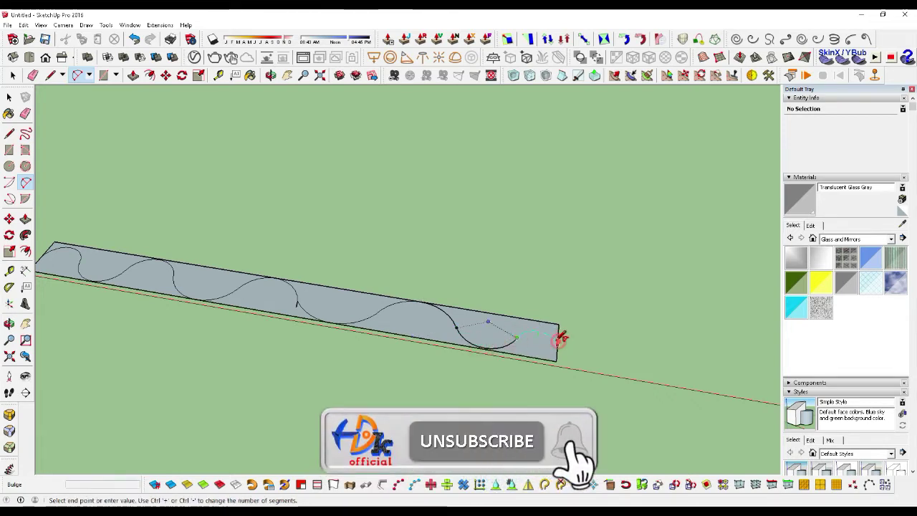
{"action": "left_click", "coordinate": [559, 337]}
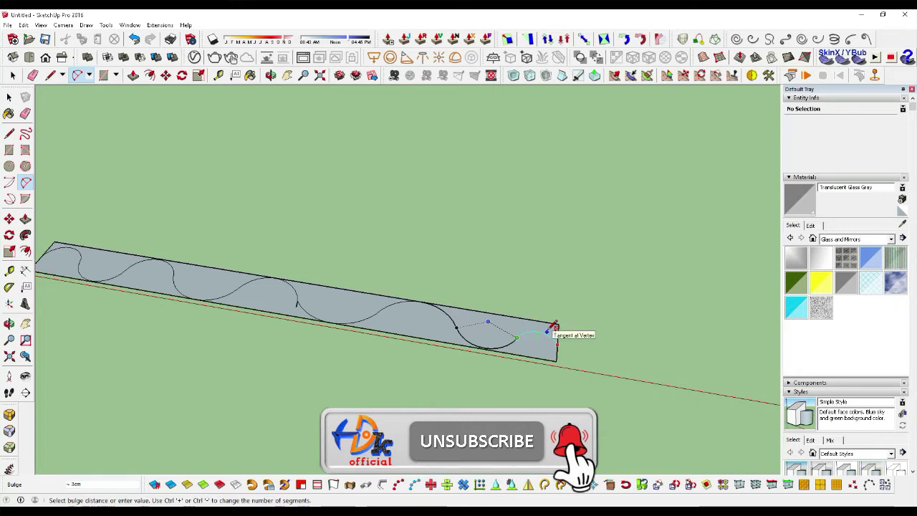
{"action": "left_click", "coordinate": [554, 326]}
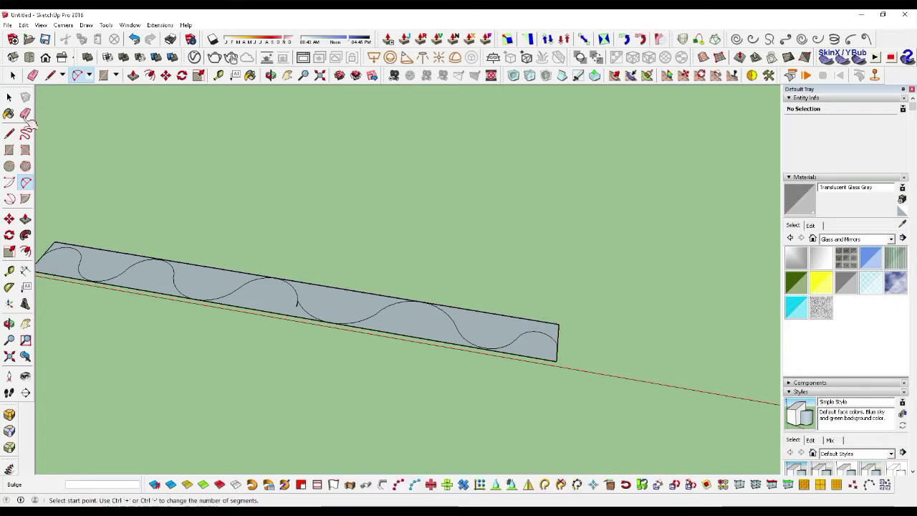
Erase the strip's straight left and bottom edges below the wavy arcs.
{"action": "left_click", "coordinate": [25, 113]}
{"action": "scroll", "coordinate": [297, 304], "scroll_direction": "up", "scroll_amount": 3}
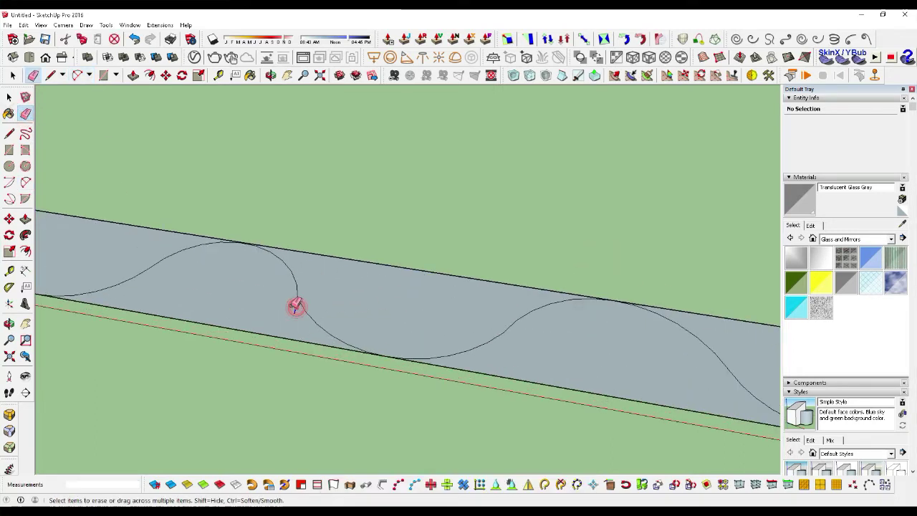
{"action": "scroll", "coordinate": [420, 284], "scroll_direction": "down", "scroll_amount": 5}
{"action": "scroll", "coordinate": [499, 313], "scroll_direction": "down", "scroll_amount": 2}
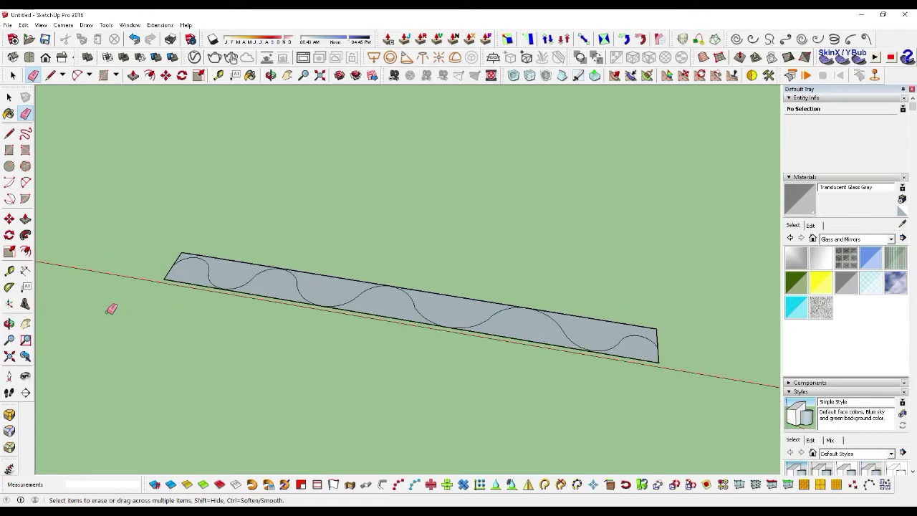
{"action": "left_click_drag", "start_coordinate": [176, 272], "coordinate": [340, 311]}
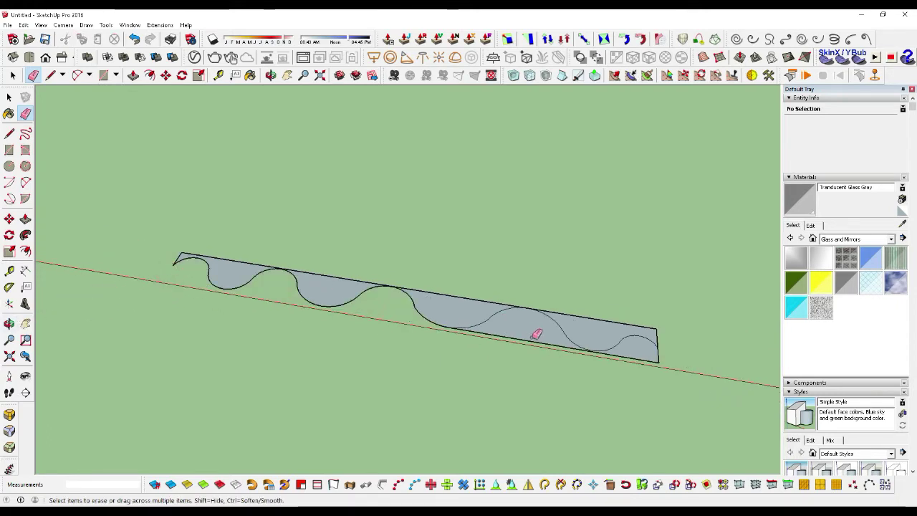
{"action": "left_click_drag", "start_coordinate": [533, 336], "coordinate": [595, 354]}
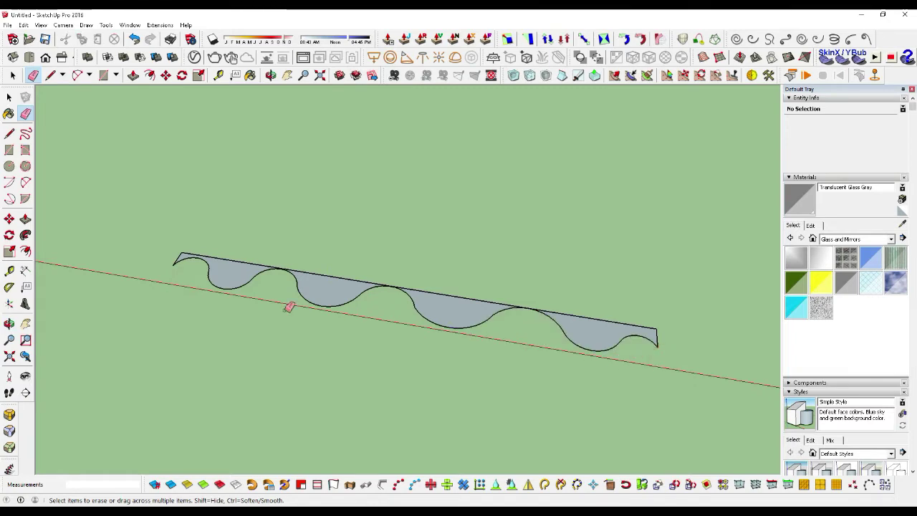
{"action": "scroll", "coordinate": [243, 312], "scroll_direction": "down", "scroll_amount": 3}
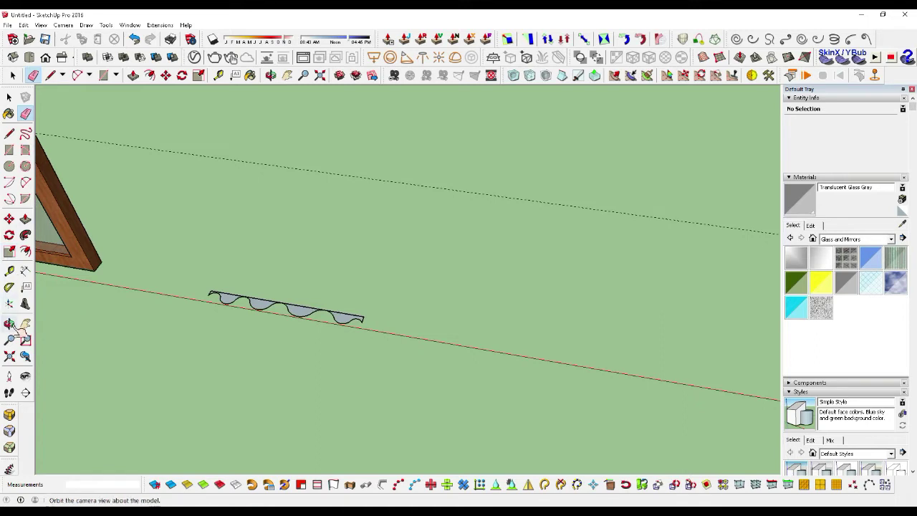
{"action": "left_click", "coordinate": [9, 324]}
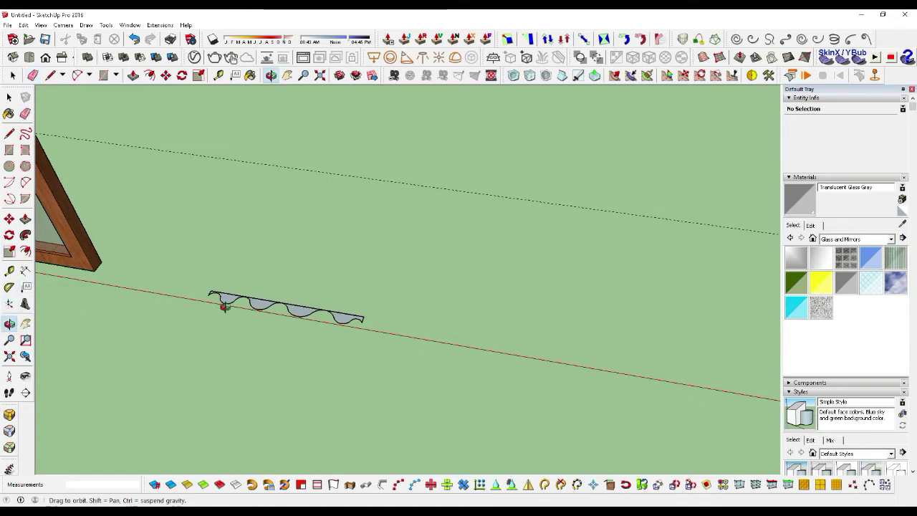
{"action": "scroll", "coordinate": [223, 301], "scroll_direction": "up", "scroll_amount": 3}
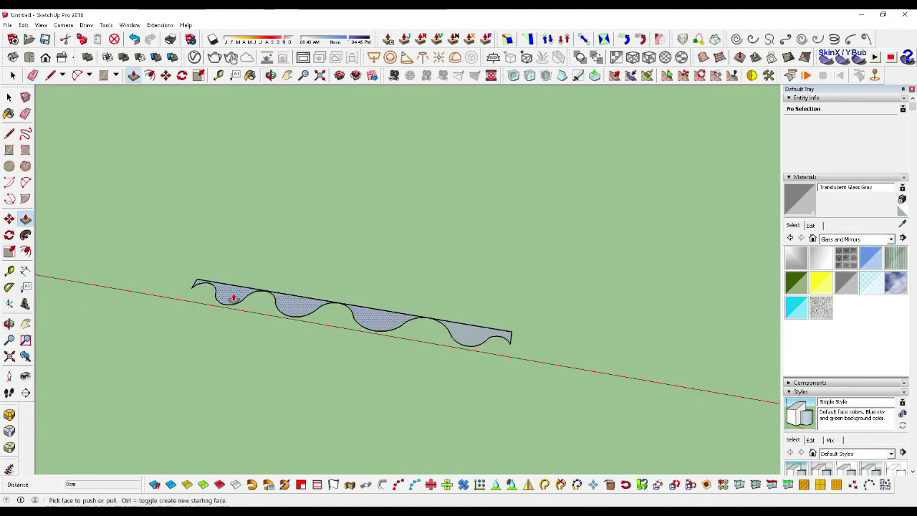
{"action": "left_click_drag", "start_coordinate": [226, 292], "coordinate": [220, 207]}
{"action": "key", "text": "Escape"}
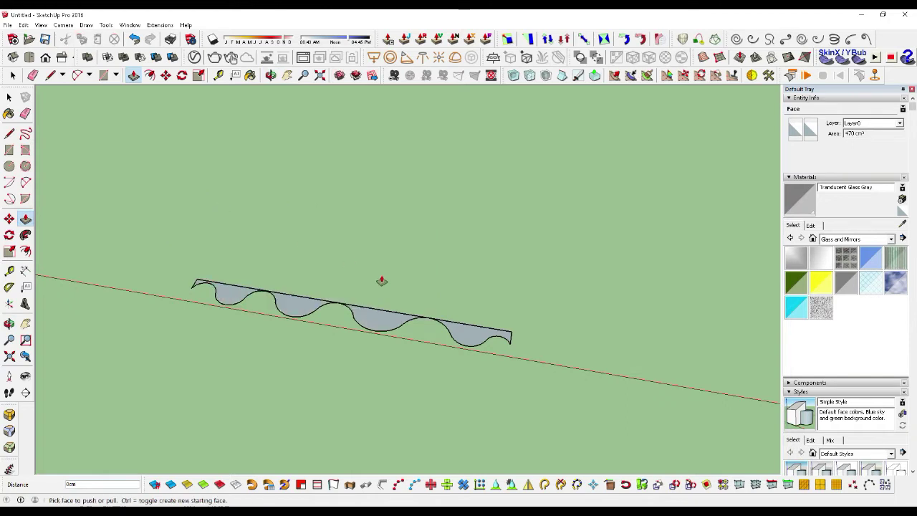
{"action": "scroll", "coordinate": [440, 342], "scroll_direction": "up", "scroll_amount": 2}
{"action": "scroll", "coordinate": [420, 321], "scroll_direction": "up", "scroll_amount": 2}
{"action": "scroll", "coordinate": [421, 321], "scroll_direction": "up", "scroll_amount": 1}
{"action": "scroll", "coordinate": [420, 321], "scroll_direction": "up", "scroll_amount": 1}
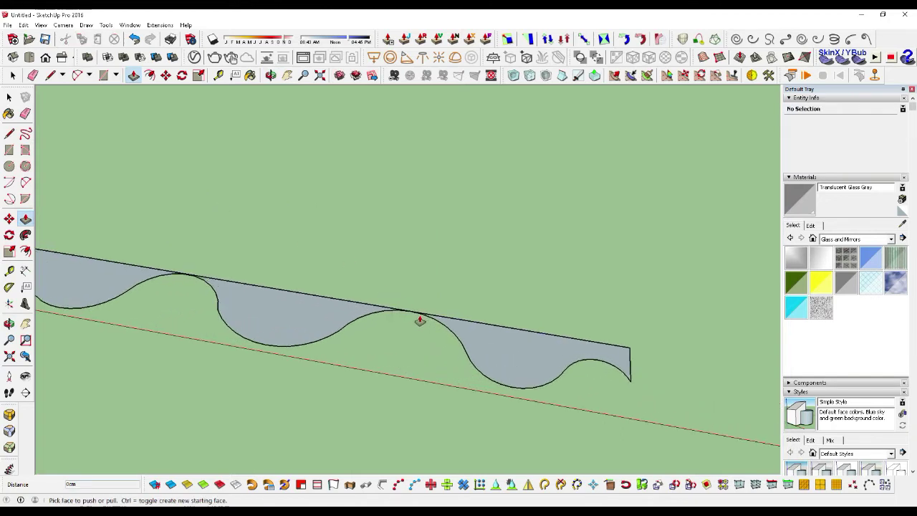
{"action": "left_click_drag", "start_coordinate": [226, 292], "coordinate": [246, 284]}
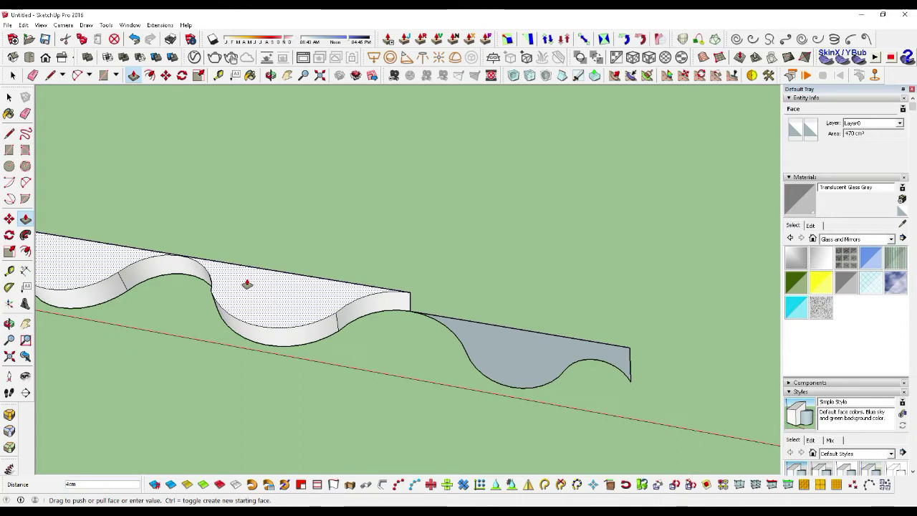
{"action": "key", "text": "Escape"}
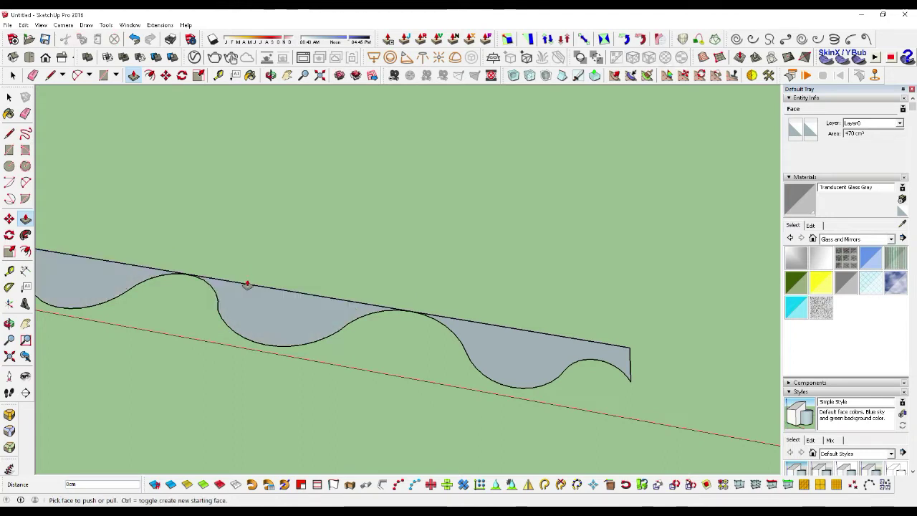
{"action": "scroll", "coordinate": [429, 340], "scroll_direction": "up", "scroll_amount": 2}
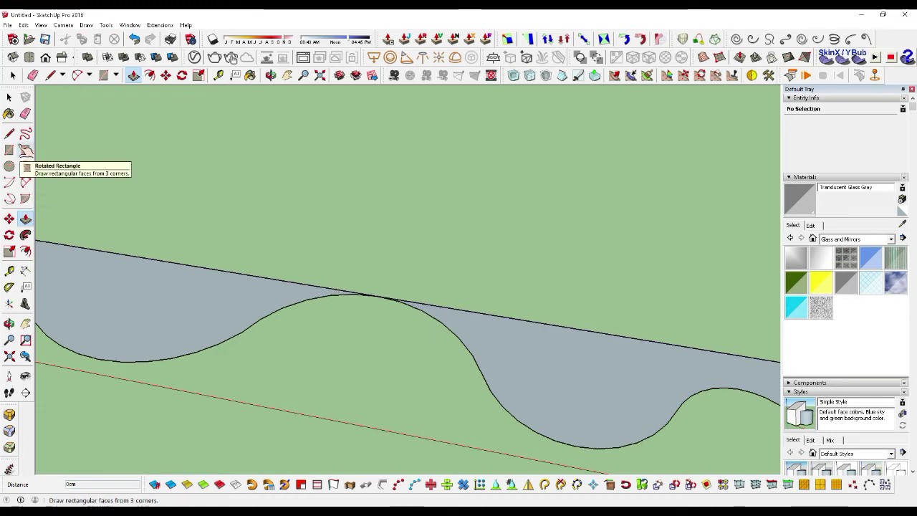
Draw an arc across the crest's tangent point, erase the stray edges, and check Top and Front views.
{"action": "left_click", "coordinate": [25, 183]}
{"action": "left_click", "coordinate": [319, 296]}
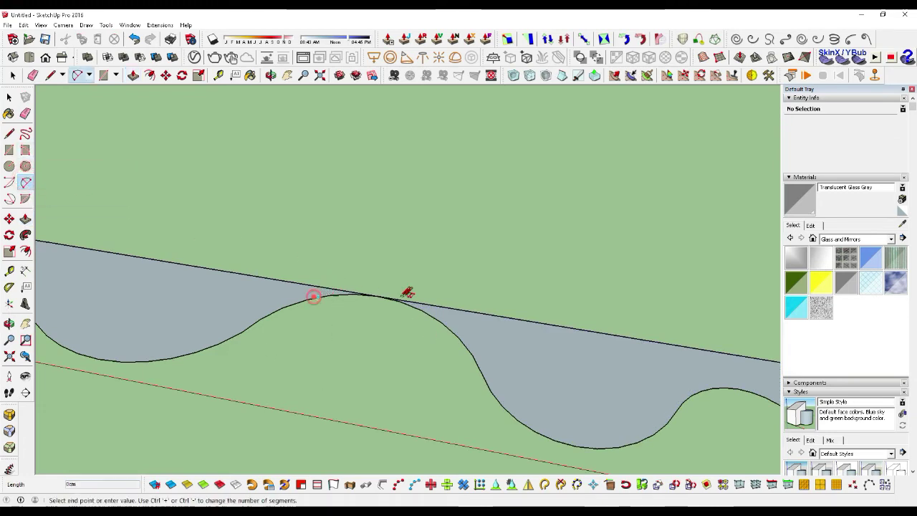
{"action": "left_click", "coordinate": [442, 323]}
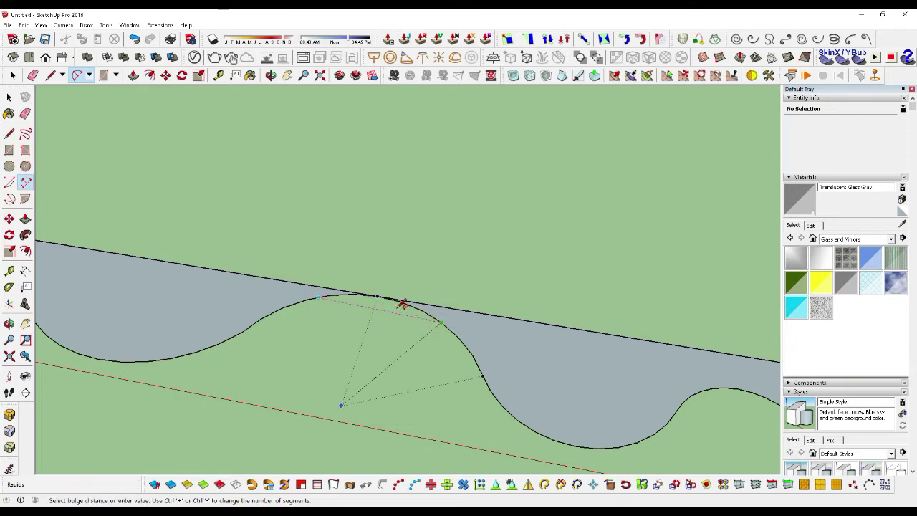
{"action": "left_click", "coordinate": [384, 296]}
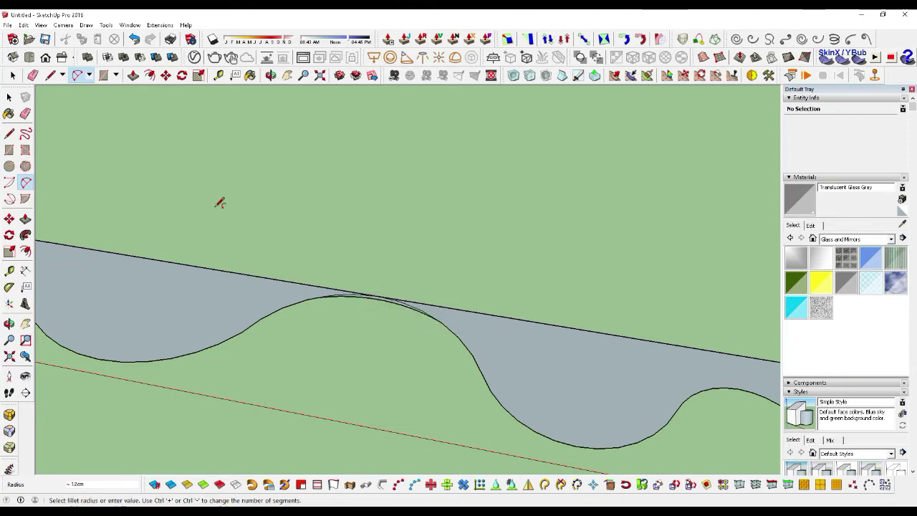
{"action": "left_click", "coordinate": [25, 113]}
{"action": "scroll", "coordinate": [398, 301], "scroll_direction": "up", "scroll_amount": 2}
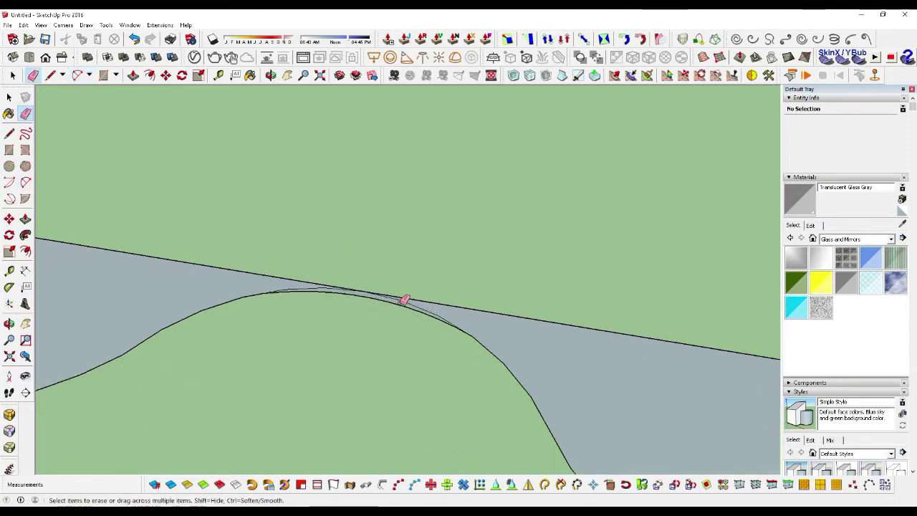
{"action": "left_click_drag", "start_coordinate": [352, 286], "coordinate": [329, 283]}
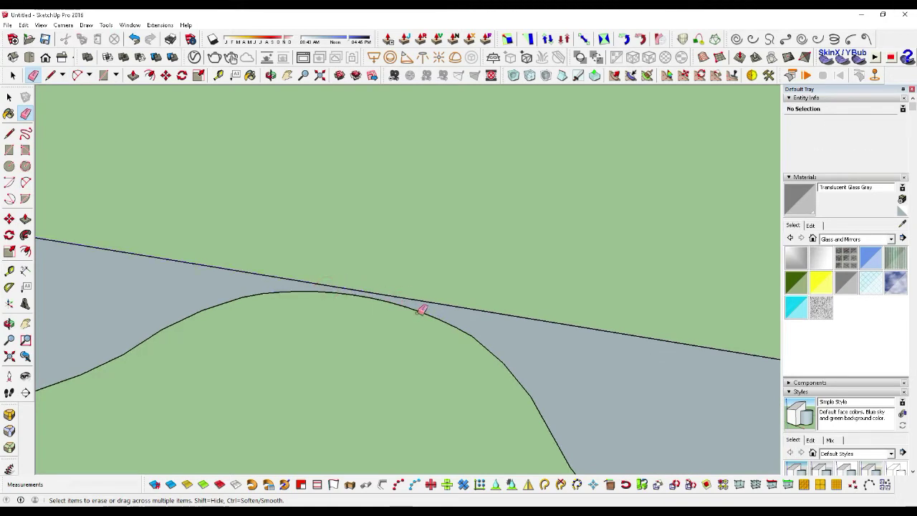
{"action": "left_click", "coordinate": [46, 58]}
{"action": "left_click", "coordinate": [48, 59]}
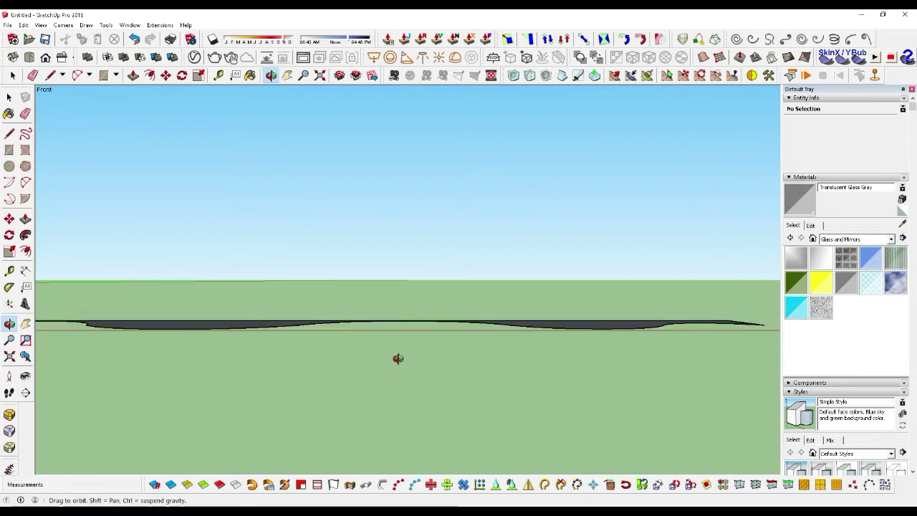
Push/Pull the wavy profile face up 24 cm into a solid curtain wall.
{"action": "left_click_drag", "start_coordinate": [393, 333], "coordinate": [479, 348]}
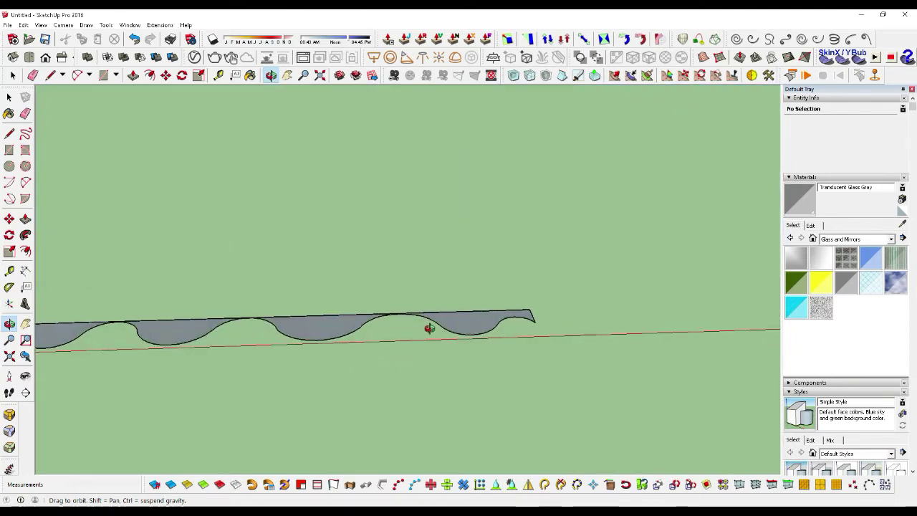
{"action": "scroll", "coordinate": [205, 334], "scroll_direction": "up", "scroll_amount": 1}
{"action": "scroll", "coordinate": [249, 338], "scroll_direction": "up", "scroll_amount": 1}
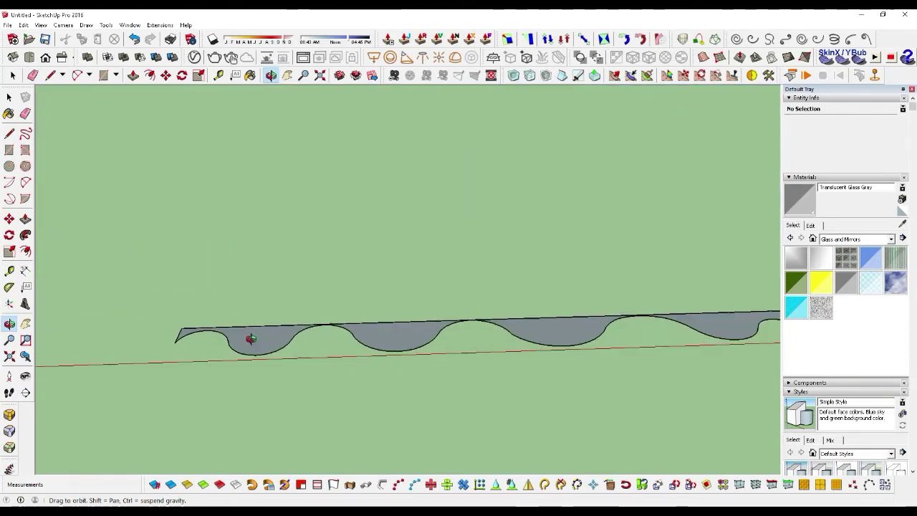
{"action": "scroll", "coordinate": [247, 338], "scroll_direction": "up", "scroll_amount": 1}
{"action": "left_click", "coordinate": [25, 219]}
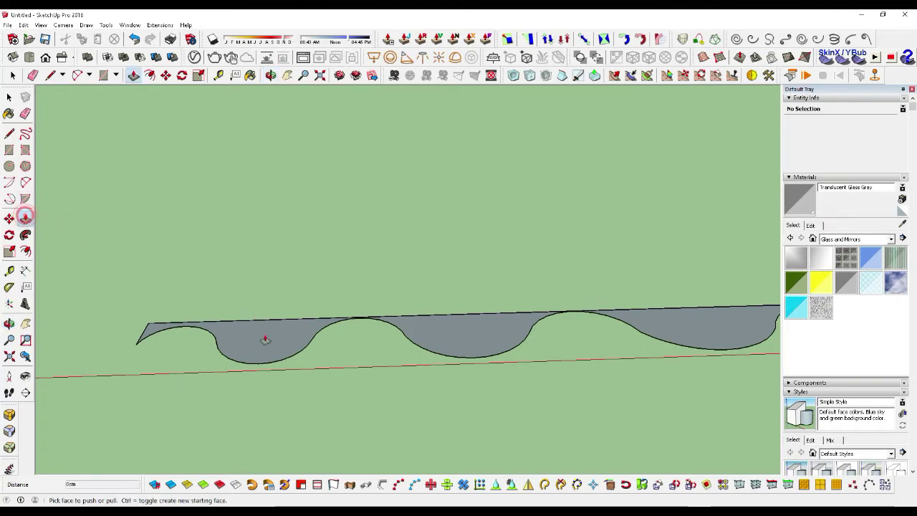
{"action": "left_click", "coordinate": [266, 346]}
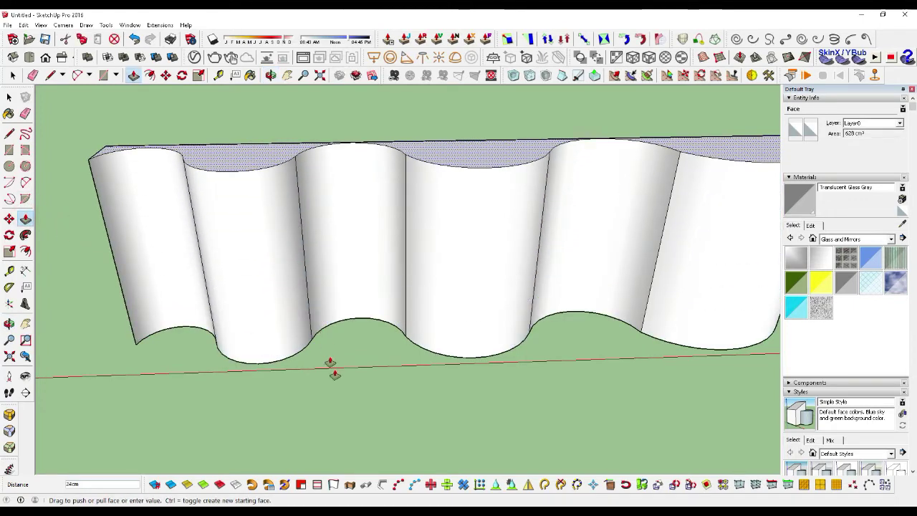
{"action": "left_click", "coordinate": [453, 362]}
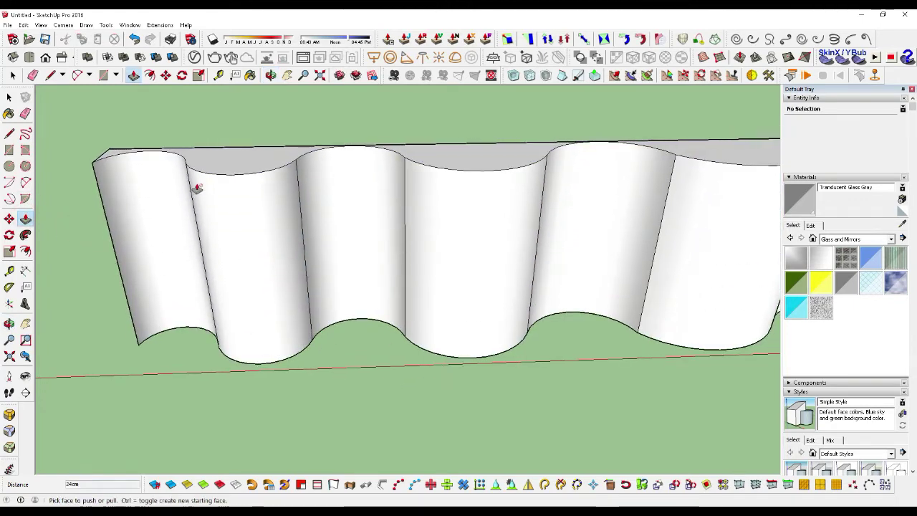
{"action": "middle_click_drag", "start_coordinate": [227, 163], "coordinate": [225, 153]}
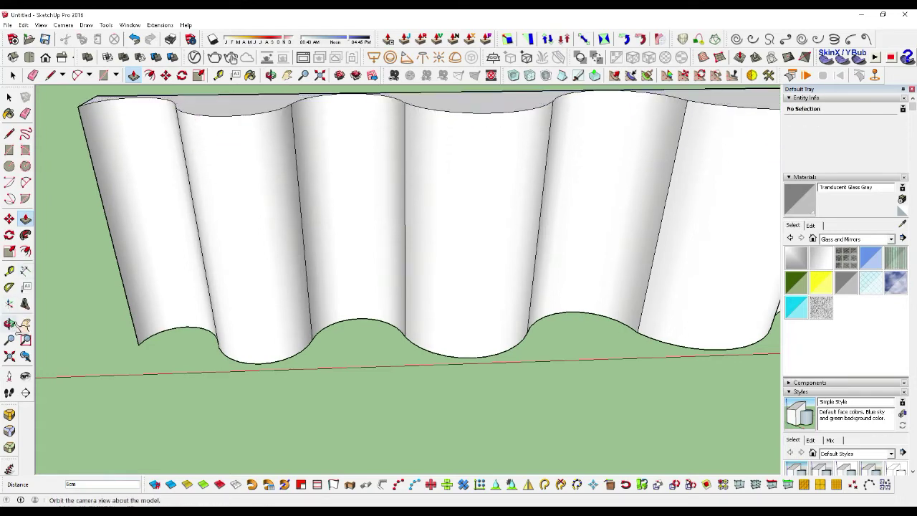
Zoom out beside the frame and pull the curtain face up to about 70 cm.
{"action": "left_click", "coordinate": [10, 323]}
{"action": "left_click_drag", "start_coordinate": [585, 223], "coordinate": [375, 238]}
{"action": "scroll", "coordinate": [558, 337], "scroll_direction": "down", "scroll_amount": 3}
{"action": "scroll", "coordinate": [551, 385], "scroll_direction": "down", "scroll_amount": 3}
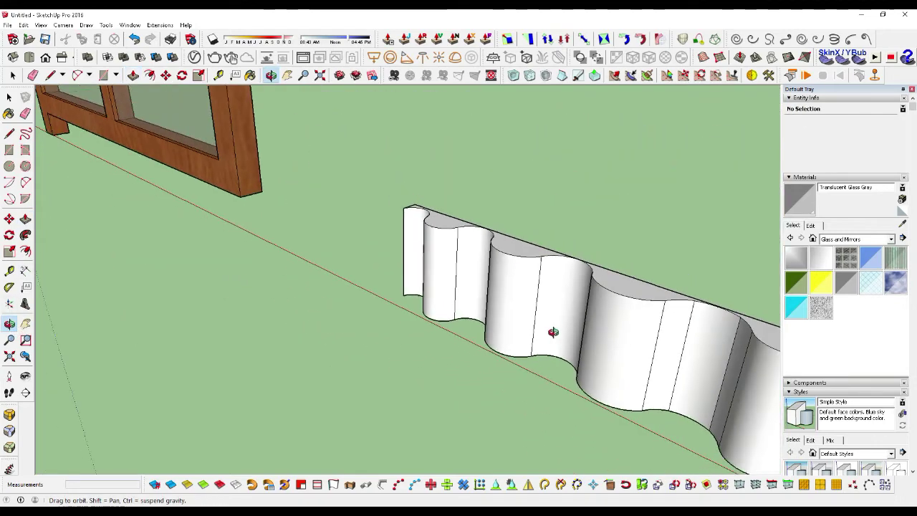
{"action": "scroll", "coordinate": [553, 332], "scroll_direction": "down", "scroll_amount": 2}
{"action": "scroll", "coordinate": [553, 332], "scroll_direction": "down", "scroll_amount": 2}
{"action": "scroll", "coordinate": [553, 332], "scroll_direction": "down", "scroll_amount": 2}
{"action": "scroll", "coordinate": [553, 332], "scroll_direction": "down", "scroll_amount": 2}
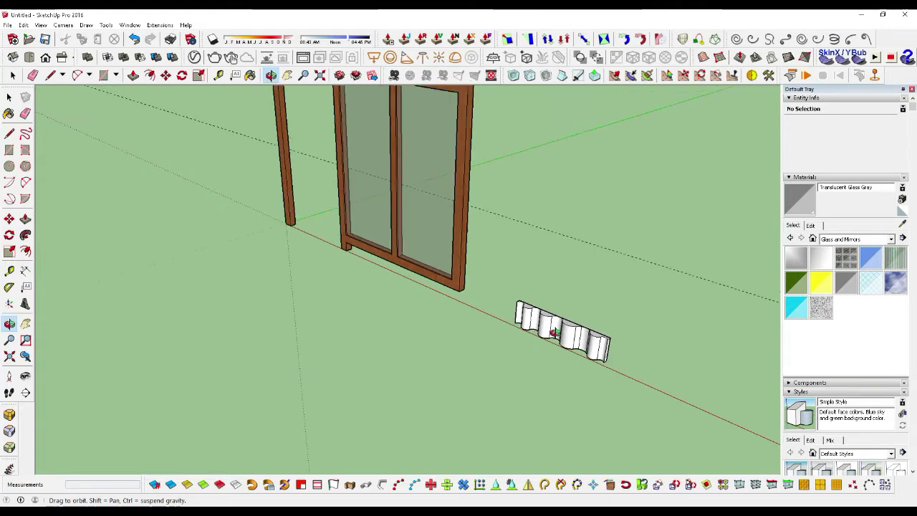
{"action": "scroll", "coordinate": [553, 331], "scroll_direction": "down", "scroll_amount": 2}
{"action": "scroll", "coordinate": [558, 291], "scroll_direction": "up", "scroll_amount": 2}
{"action": "scroll", "coordinate": [548, 291], "scroll_direction": "down", "scroll_amount": 1}
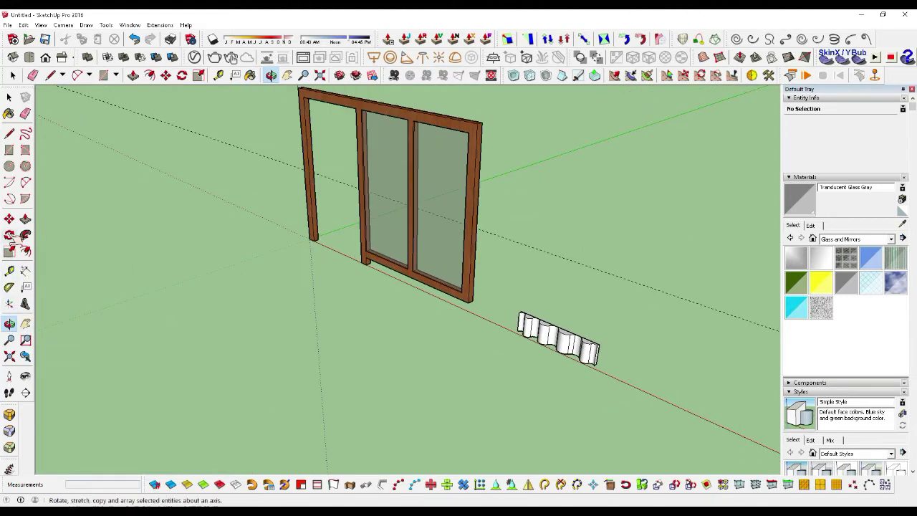
{"action": "left_click", "coordinate": [25, 219]}
{"action": "left_click", "coordinate": [542, 328]}
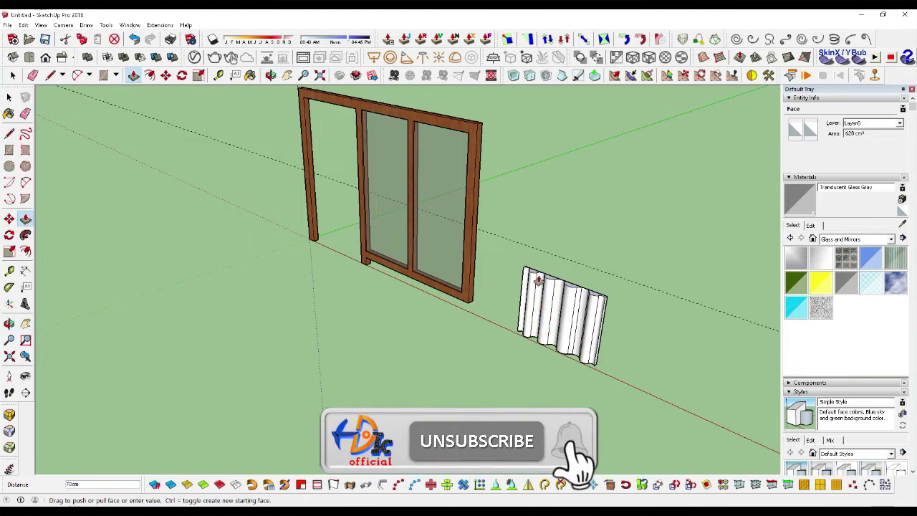
{"action": "left_click", "coordinate": [539, 279]}
Orbit and zoom in to inspect the taller fluted curtain.
{"action": "left_click", "coordinate": [9, 323]}
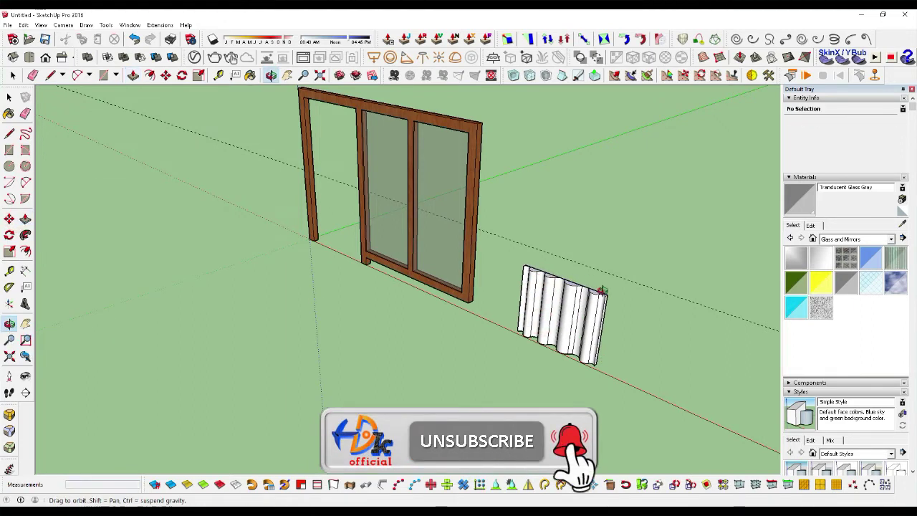
{"action": "mouse_move", "coordinate": [601, 291]}
{"action": "left_mouse_down"}
{"action": "mouse_move", "coordinate": [717, 440]}
{"action": "mouse_move", "coordinate": [533, 222]}
{"action": "left_mouse_up"}
{"action": "scroll", "coordinate": [534, 224], "scroll_direction": "up", "scroll_amount": 2}
{"action": "scroll", "coordinate": [534, 227], "scroll_direction": "up", "scroll_amount": 2}
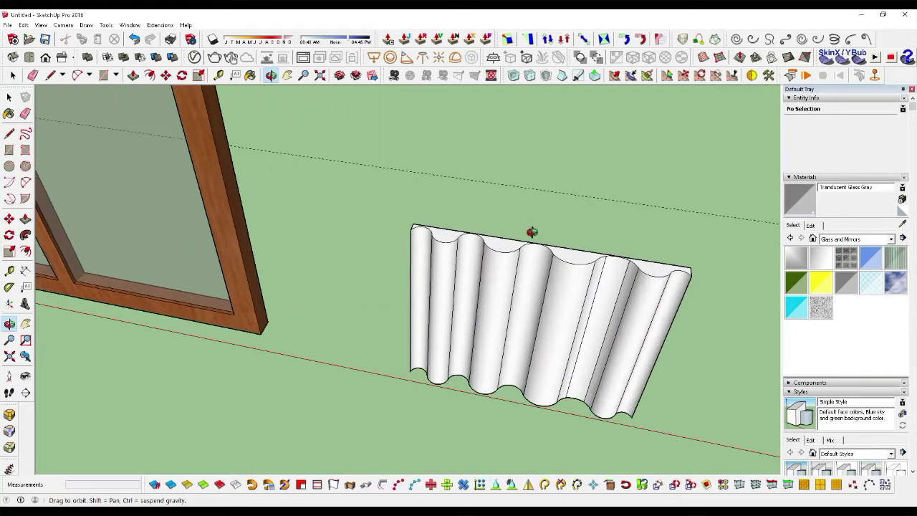
{"action": "scroll", "coordinate": [532, 231], "scroll_direction": "up", "scroll_amount": 2}
Erase the curtain's top edge and hide the vertical seam lines across its front.
{"action": "left_click", "coordinate": [25, 113]}
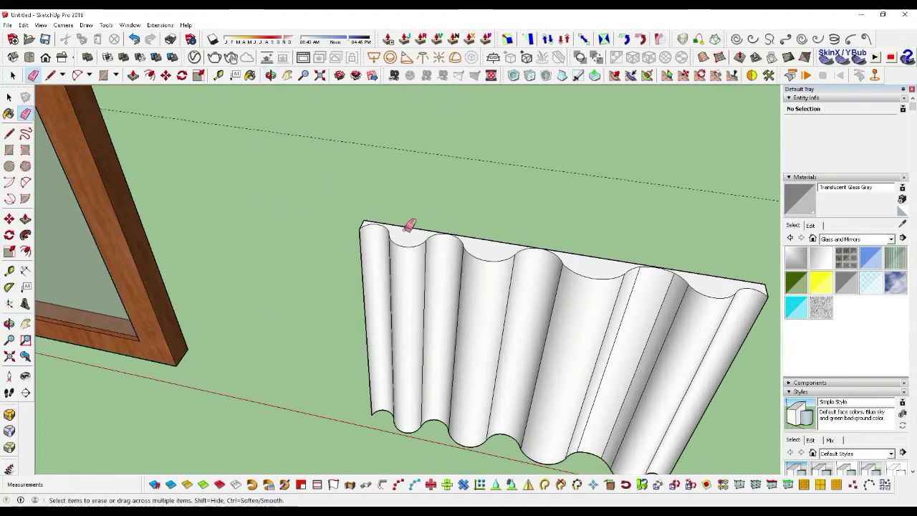
{"action": "left_click", "coordinate": [370, 216]}
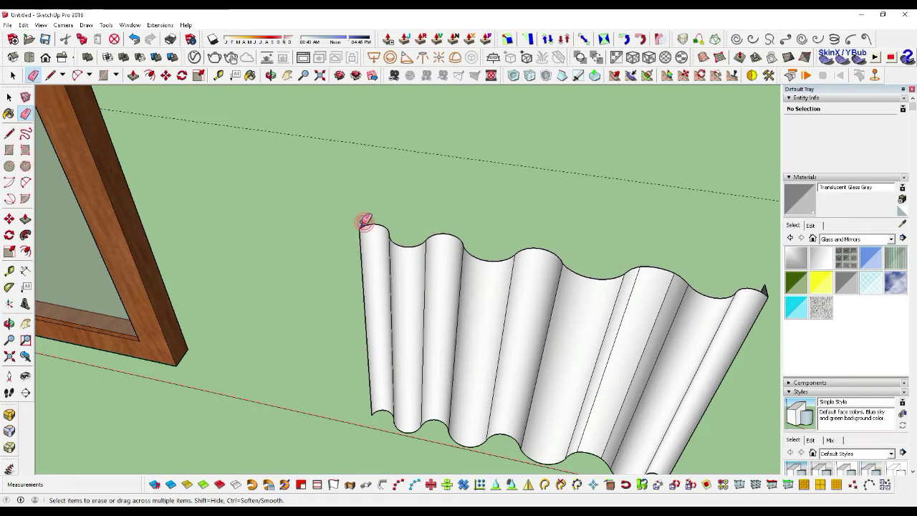
{"action": "scroll", "coordinate": [277, 232], "scroll_direction": "down", "scroll_amount": 2}
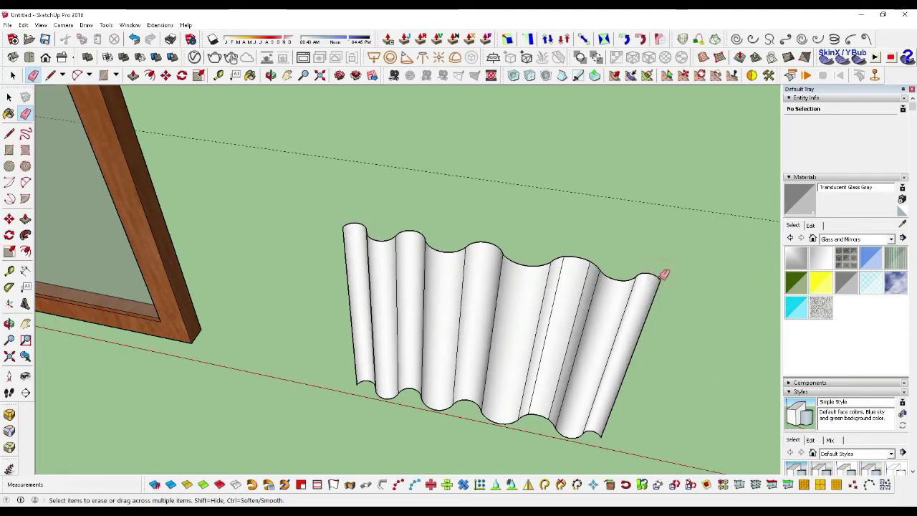
{"action": "scroll", "coordinate": [640, 329], "scroll_direction": "up", "scroll_amount": 1}
{"action": "scroll", "coordinate": [620, 312], "scroll_direction": "up", "scroll_amount": 2}
{"action": "left_click", "coordinate": [614, 313], "text": "shift"}
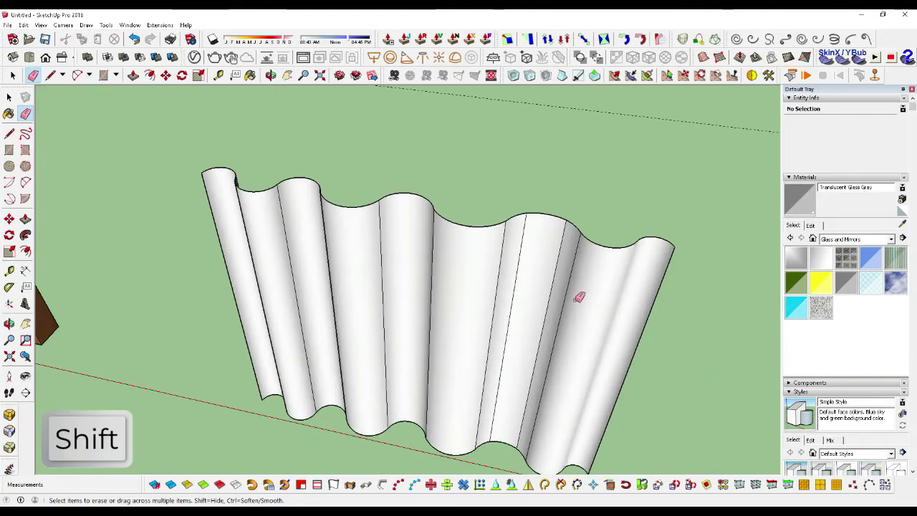
{"action": "left_click", "coordinate": [559, 294]}
{"action": "left_click", "coordinate": [511, 278]}
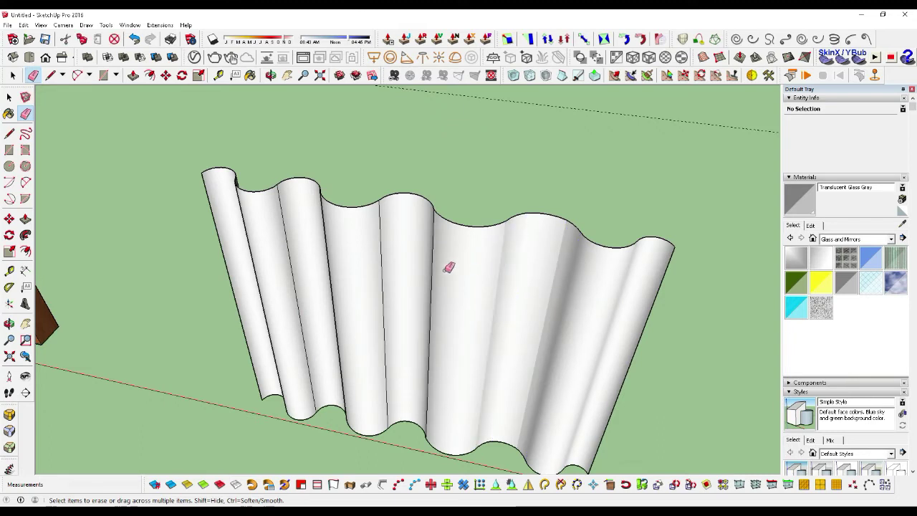
{"action": "left_click", "coordinate": [429, 266]}
{"action": "left_click", "coordinate": [382, 258]}
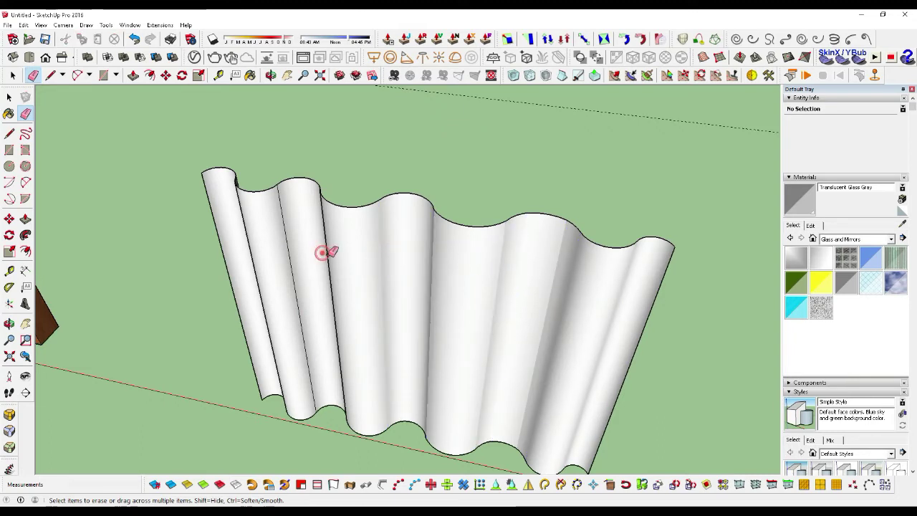
{"action": "left_click", "coordinate": [292, 250]}
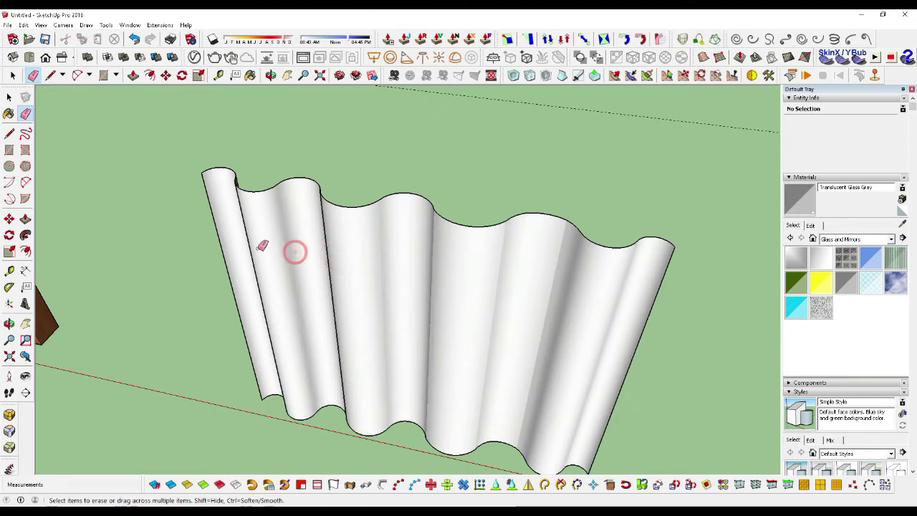
{"action": "left_click", "coordinate": [251, 247]}
Hide the two remaining vertical seams visible from a new viewing angle.
{"action": "left_click", "coordinate": [9, 324]}
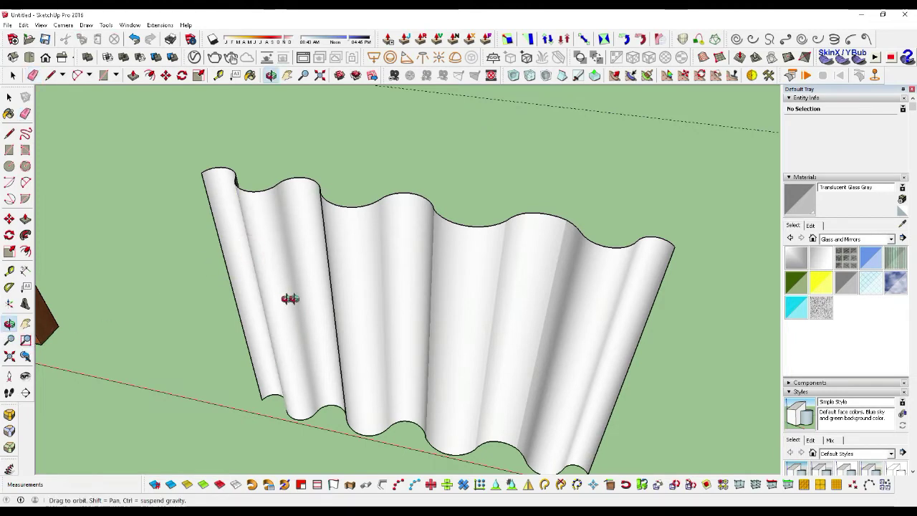
{"action": "left_click_drag", "start_coordinate": [293, 299], "coordinate": [545, 280]}
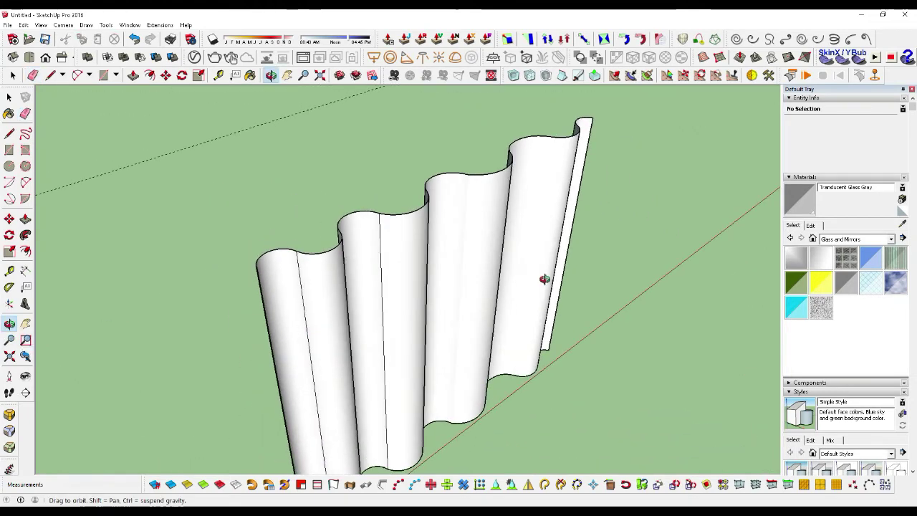
{"action": "key", "text": "e"}
{"action": "left_click", "coordinate": [382, 299]}
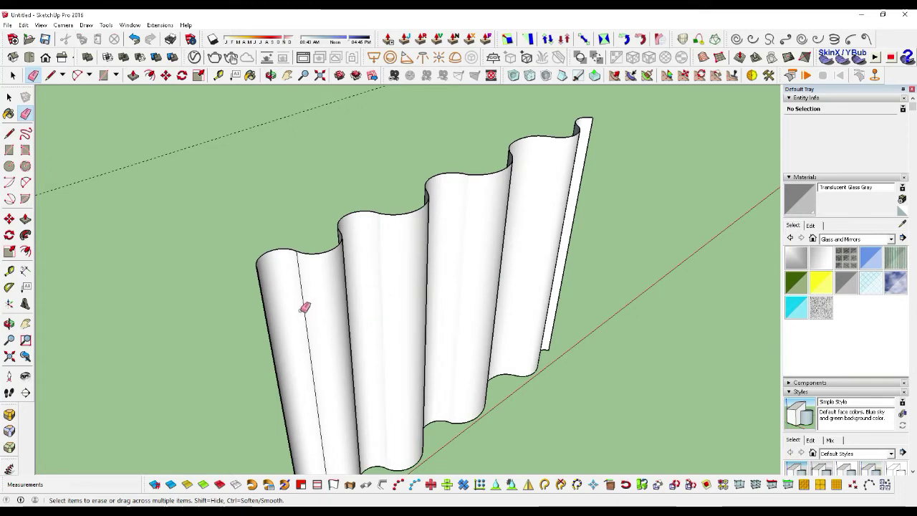
{"action": "left_click", "coordinate": [300, 310]}
Erase the flat base face under the curtain, undoing one mistaken edge erase.
{"action": "left_click", "coordinate": [9, 324]}
{"action": "mouse_move", "coordinate": [164, 272]}
{"action": "left_mouse_down"}
{"action": "mouse_move", "coordinate": [497, 321]}
{"action": "mouse_move", "coordinate": [661, 321]}
{"action": "left_mouse_up"}
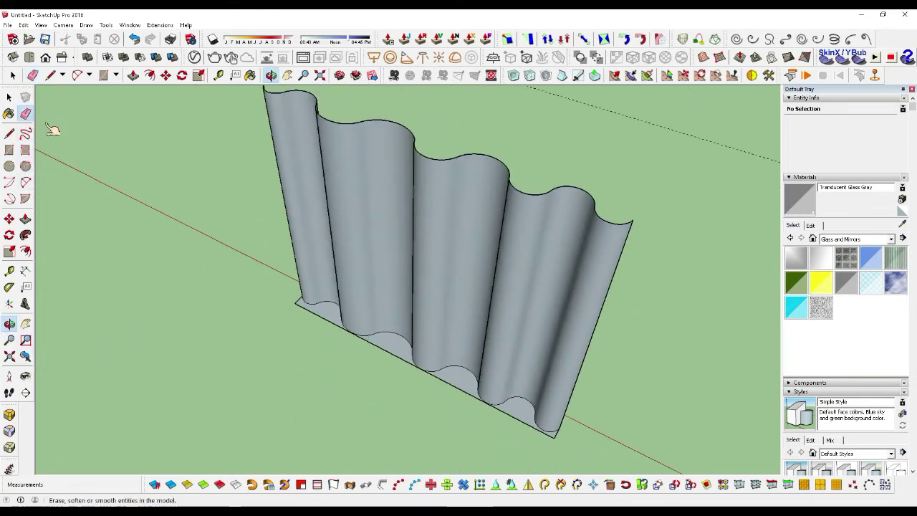
{"action": "left_click", "coordinate": [25, 114]}
{"action": "left_click", "coordinate": [325, 315]}
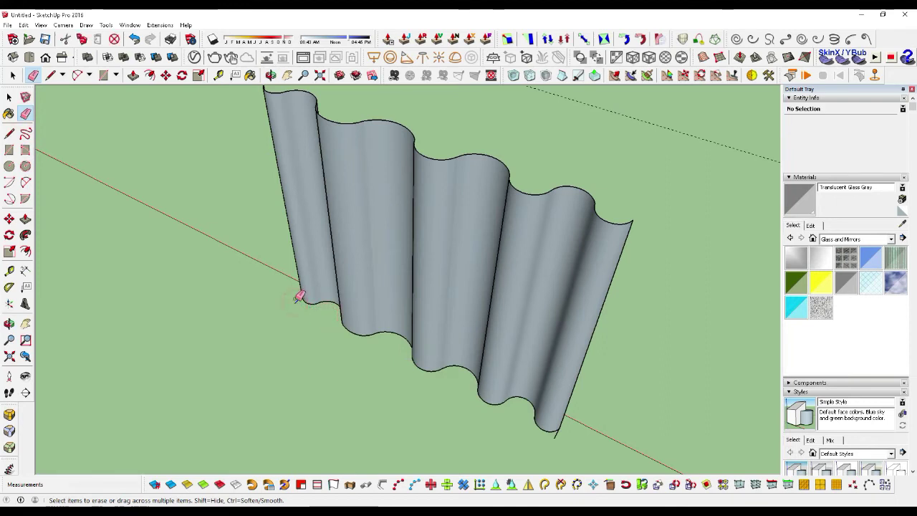
{"action": "left_click", "coordinate": [301, 302]}
{"action": "key", "text": "ctrl+z"}
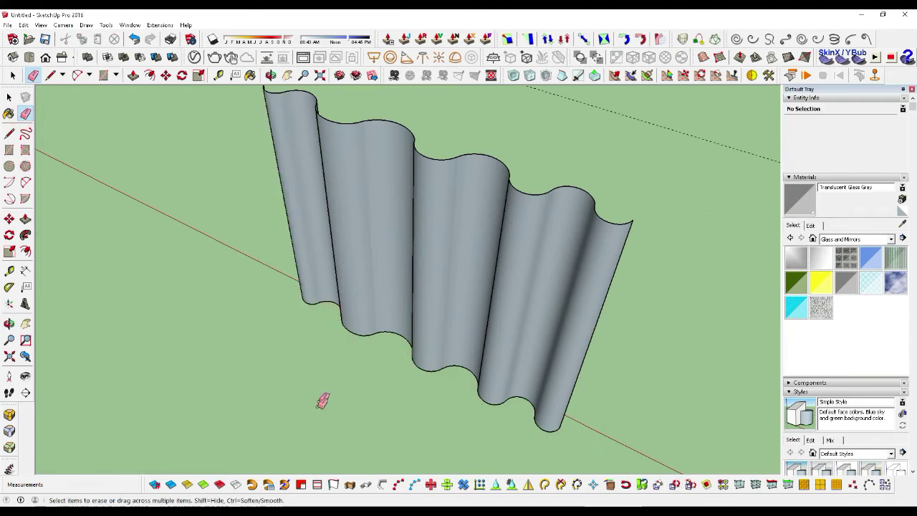
{"action": "scroll", "coordinate": [314, 401], "scroll_direction": "down", "scroll_amount": 1}
Zoom out and select the curtain's connected wavy surface.
{"action": "left_click", "coordinate": [9, 323]}
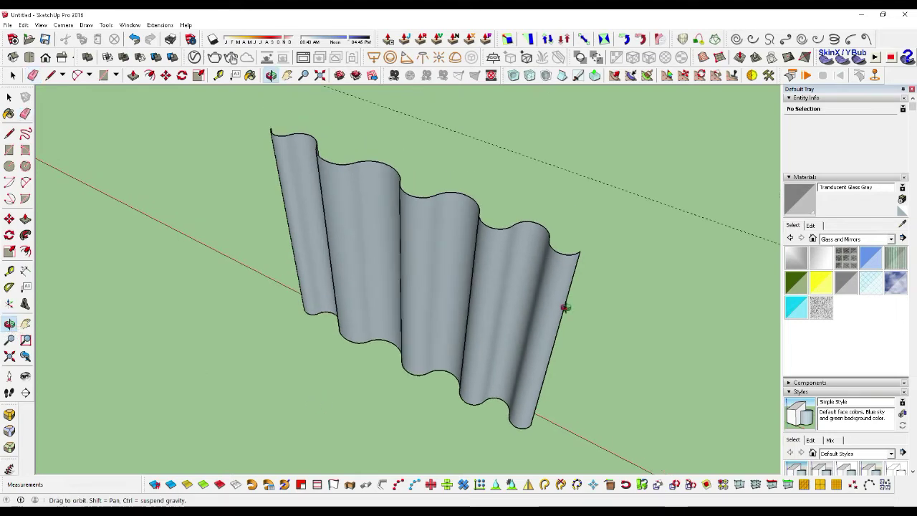
{"action": "mouse_move", "coordinate": [563, 307]}
{"action": "left_mouse_down"}
{"action": "mouse_move", "coordinate": [98, 236]}
{"action": "mouse_move", "coordinate": [352, 280]}
{"action": "left_mouse_up"}
{"action": "scroll", "coordinate": [387, 303], "scroll_direction": "down", "scroll_amount": 2}
{"action": "scroll", "coordinate": [408, 295], "scroll_direction": "down", "scroll_amount": 1}
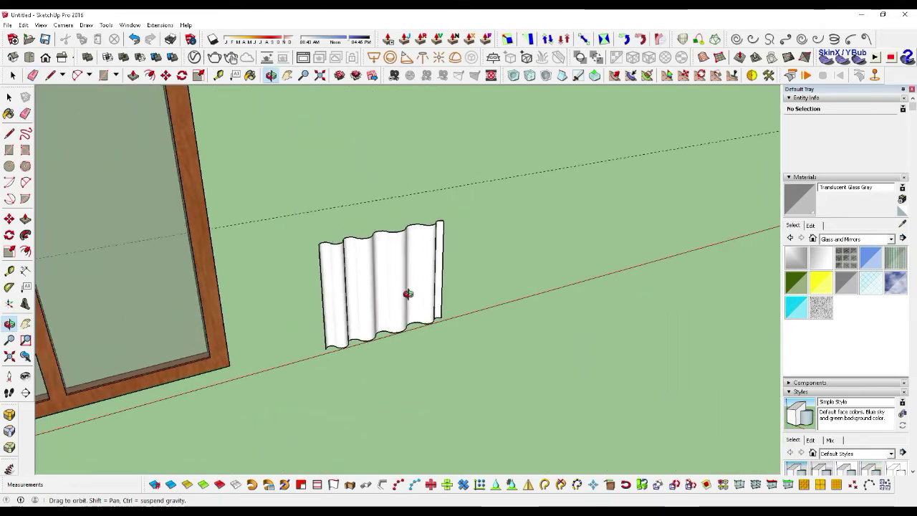
{"action": "scroll", "coordinate": [412, 294], "scroll_direction": "down", "scroll_amount": 1}
{"action": "scroll", "coordinate": [408, 294], "scroll_direction": "down", "scroll_amount": 1}
{"action": "scroll", "coordinate": [477, 318], "scroll_direction": "down", "scroll_amount": 1}
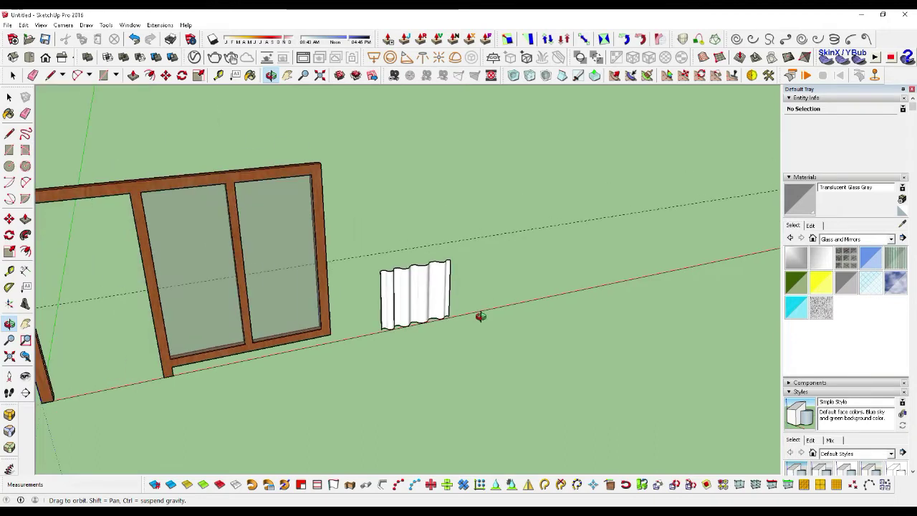
{"action": "scroll", "coordinate": [479, 317], "scroll_direction": "down", "scroll_amount": 1}
{"action": "left_click", "coordinate": [10, 96]}
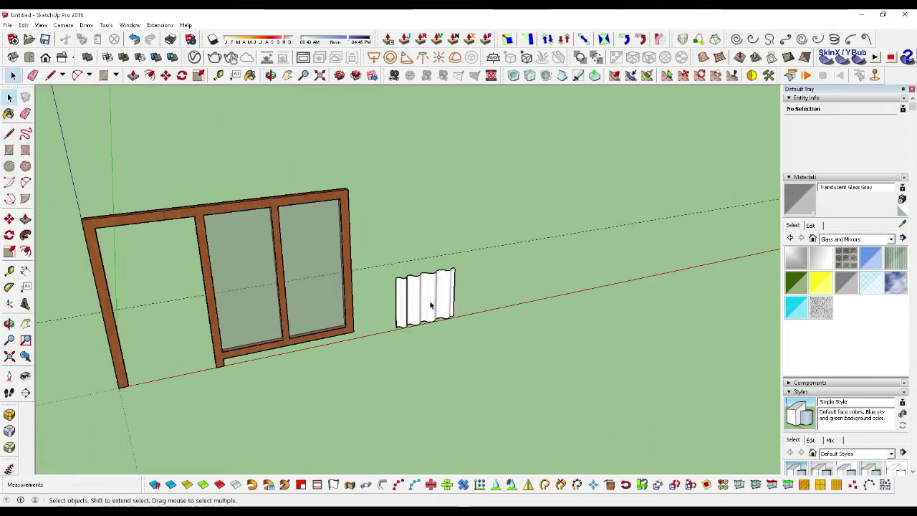
{"action": "left_click", "coordinate": [432, 305]}
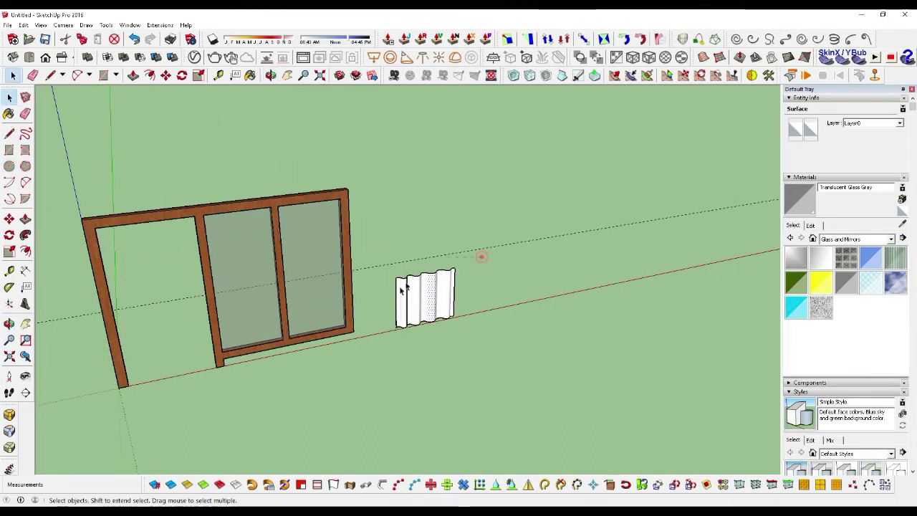
{"action": "double_click", "coordinate": [429, 305]}
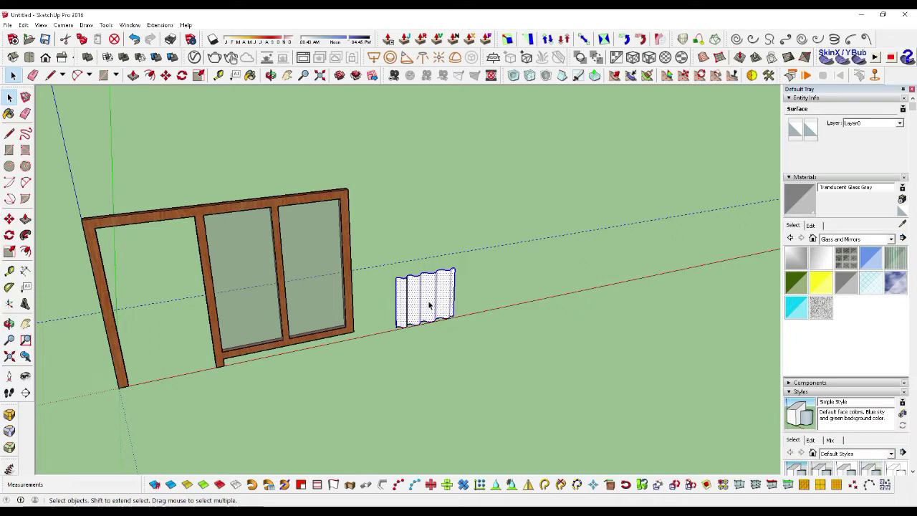
Reselect all of the curtain's geometry and make it a single group.
{"action": "left_click", "coordinate": [462, 253]}
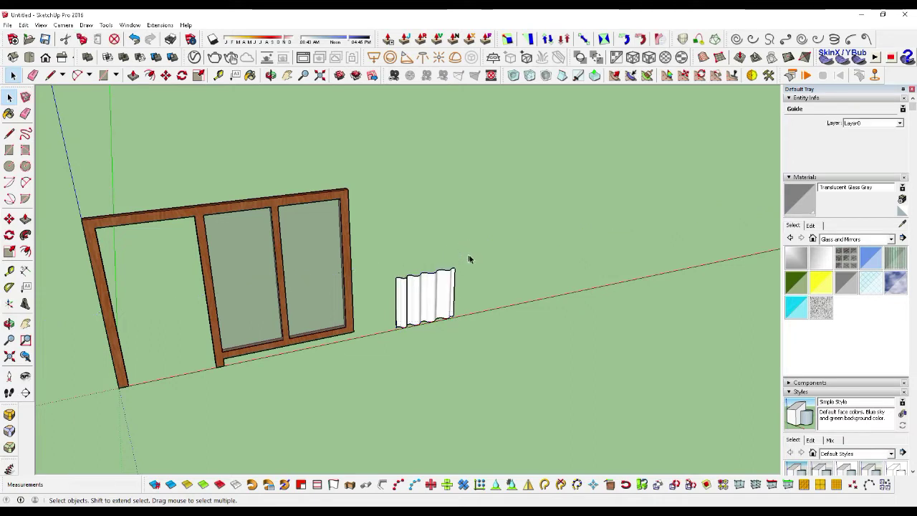
{"action": "double_click", "coordinate": [412, 297]}
{"action": "right_click", "coordinate": [411, 297]}
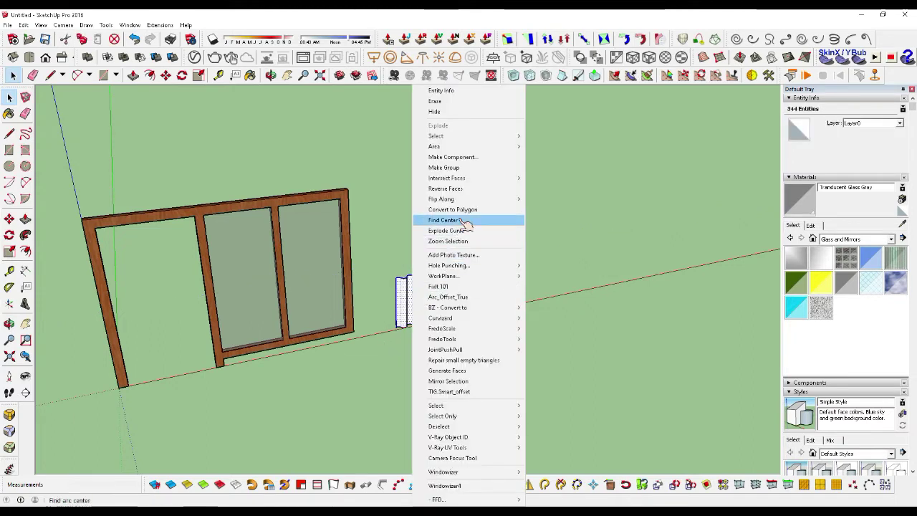
{"action": "left_click", "coordinate": [444, 167]}
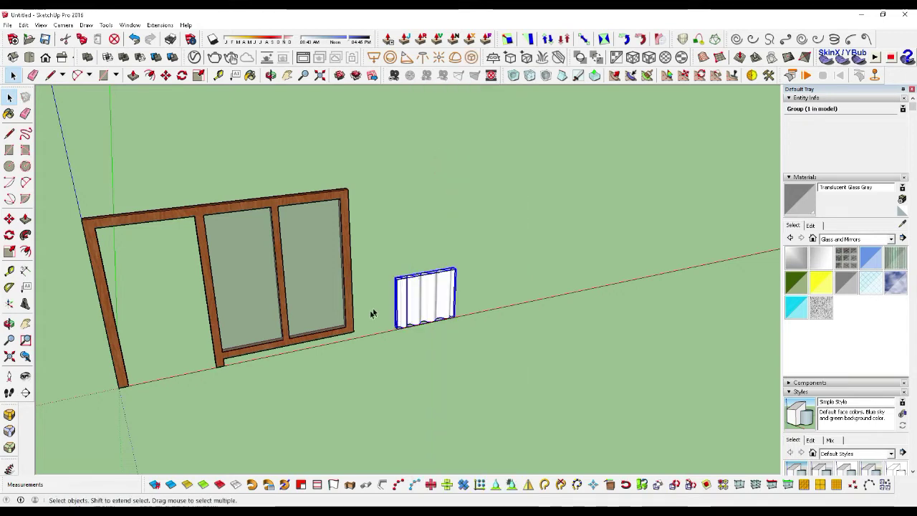
{"action": "scroll", "coordinate": [372, 313], "scroll_direction": "up", "scroll_amount": 2}
{"action": "scroll", "coordinate": [462, 283], "scroll_direction": "up", "scroll_amount": 2}
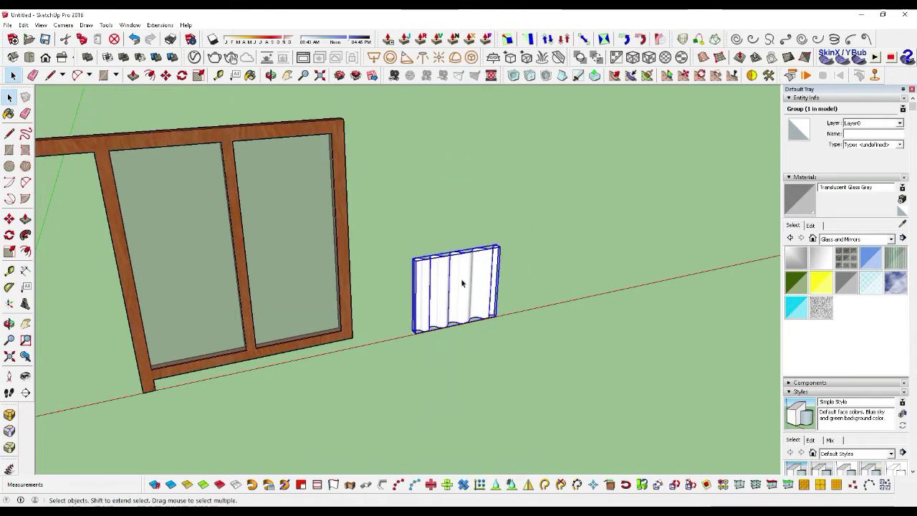
Move the curtain group from its corner to the frame's top corner.
{"action": "key", "text": "m"}
{"action": "left_click", "coordinate": [498, 247]}
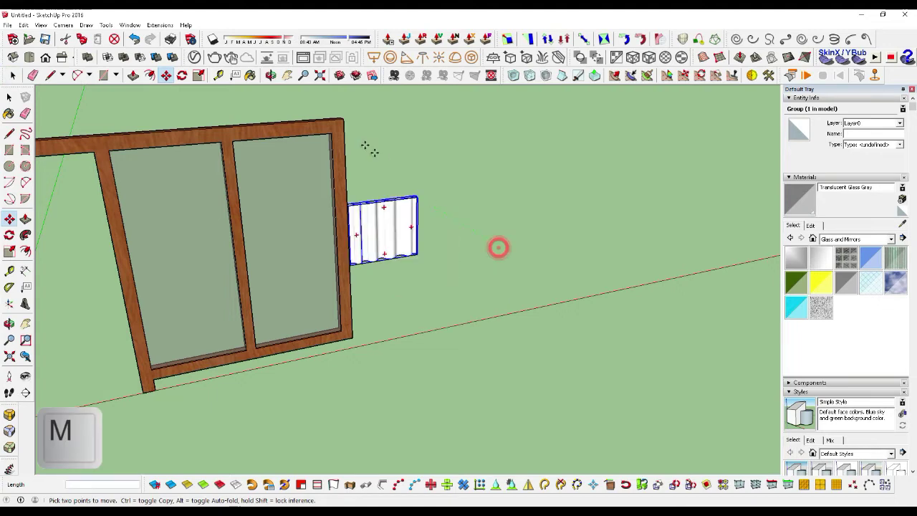
{"action": "left_click", "coordinate": [341, 122]}
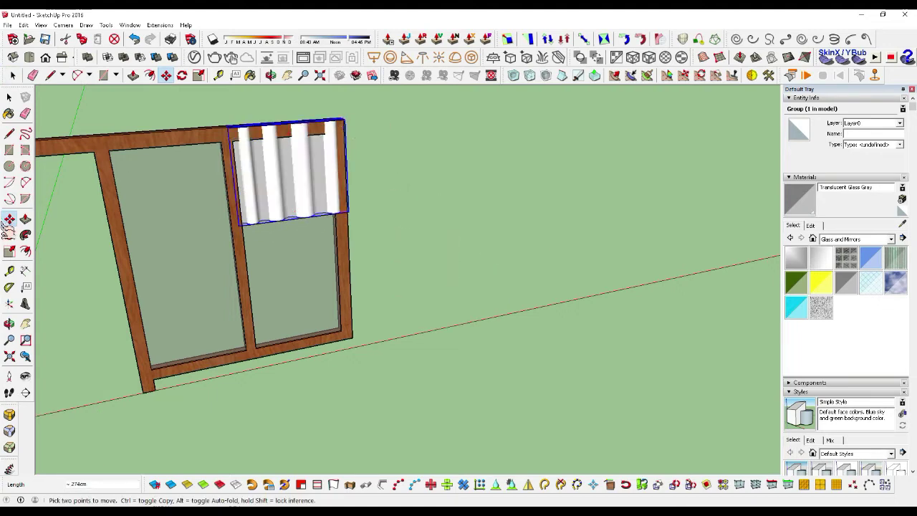
{"action": "left_click", "coordinate": [9, 324]}
{"action": "mouse_move", "coordinate": [448, 186]}
{"action": "left_mouse_down"}
{"action": "mouse_move", "coordinate": [292, 236]}
{"action": "mouse_move", "coordinate": [404, 295]}
{"action": "mouse_move", "coordinate": [383, 331]}
{"action": "left_mouse_up"}
{"action": "scroll", "coordinate": [430, 175], "scroll_direction": "up", "scroll_amount": 4}
{"action": "scroll", "coordinate": [427, 180], "scroll_direction": "up", "scroll_amount": 2}
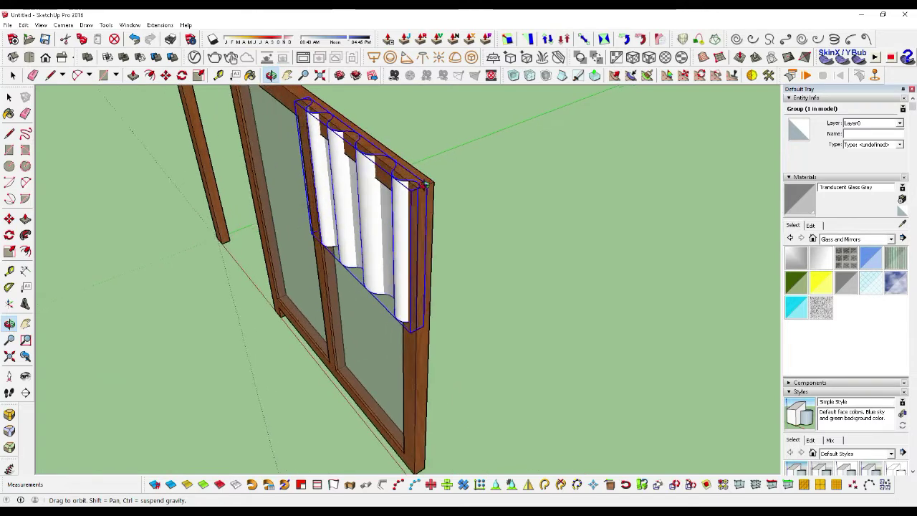
{"action": "scroll", "coordinate": [426, 183], "scroll_direction": "up", "scroll_amount": 1}
{"action": "scroll", "coordinate": [424, 185], "scroll_direction": "up", "scroll_amount": 2}
{"action": "left_click_drag", "start_coordinate": [424, 184], "coordinate": [425, 184]}
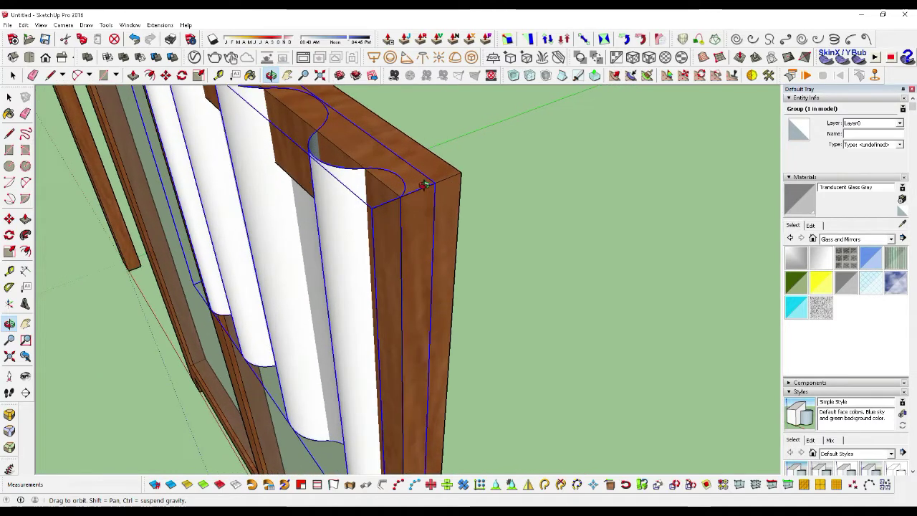
Nudge the curtain group and orbit to check its fit over the right pane.
{"action": "key", "text": "m"}
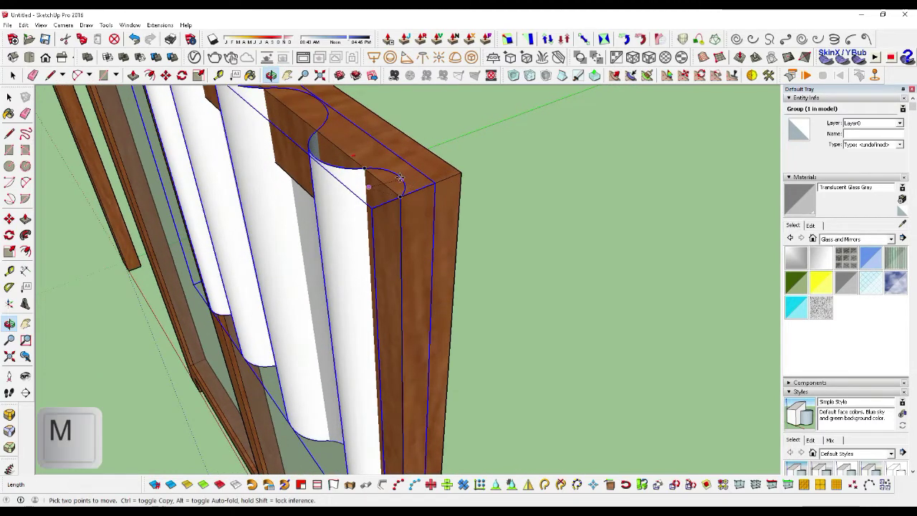
{"action": "left_click", "coordinate": [396, 174]}
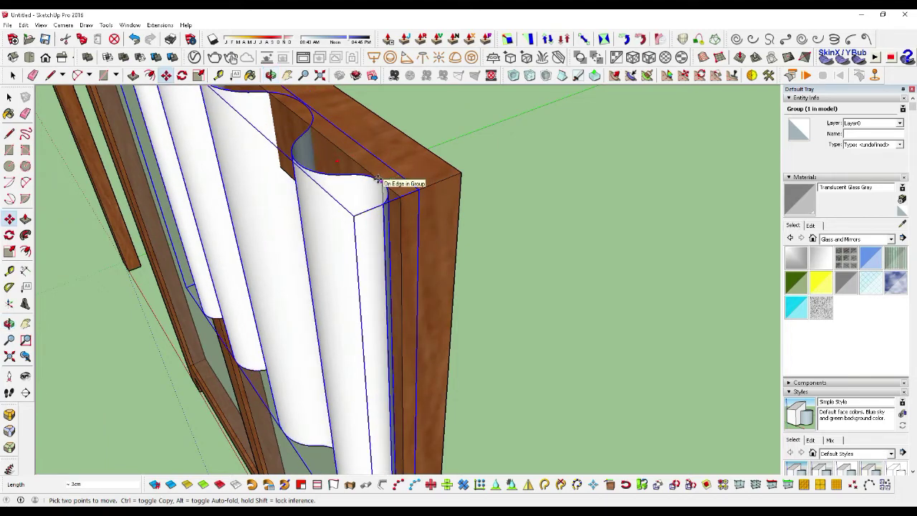
{"action": "scroll", "coordinate": [546, 278], "scroll_direction": "down", "scroll_amount": 3}
{"action": "scroll", "coordinate": [548, 278], "scroll_direction": "down", "scroll_amount": 3}
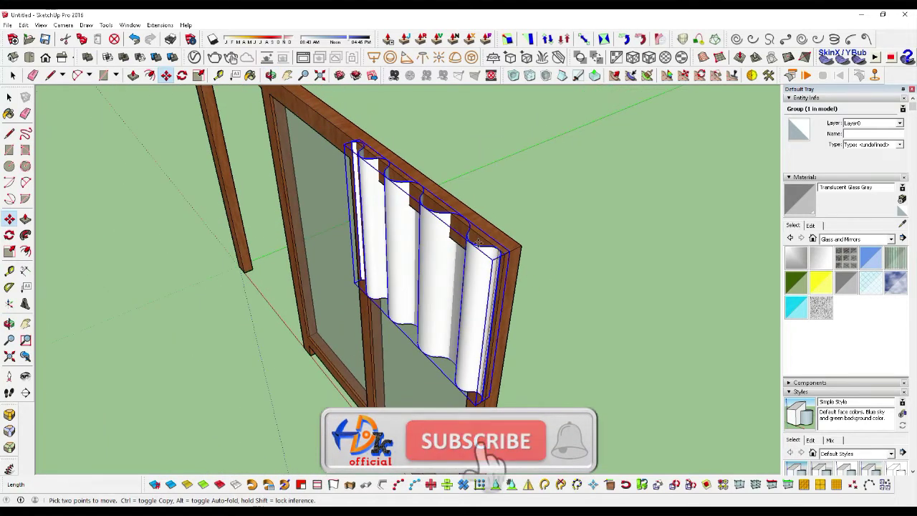
{"action": "scroll", "coordinate": [462, 224], "scroll_direction": "up", "scroll_amount": 2}
{"action": "scroll", "coordinate": [468, 215], "scroll_direction": "up", "scroll_amount": 2}
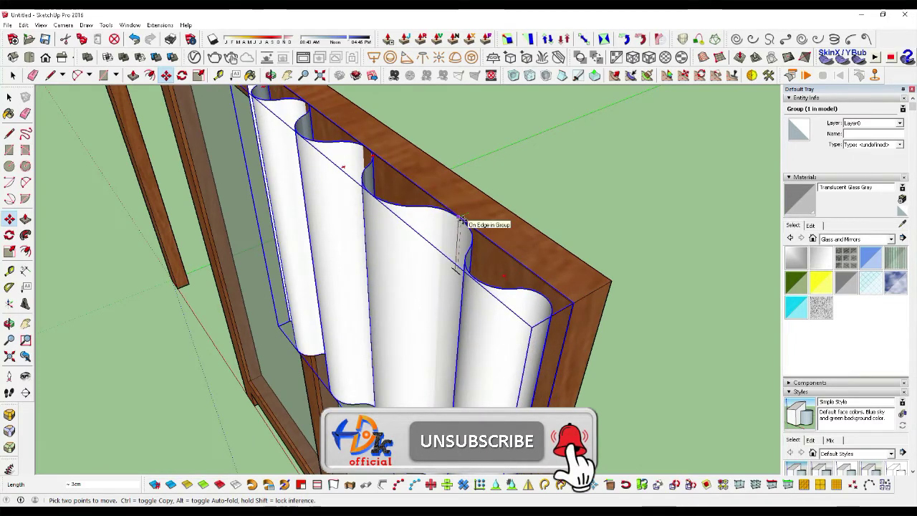
{"action": "middle_click", "coordinate": [264, 290]}
{"action": "mouse_move", "coordinate": [264, 290]}
{"action": "middle_mouse_down"}
{"action": "mouse_move", "coordinate": [579, 198]}
{"action": "mouse_move", "coordinate": [440, 221]}
{"action": "mouse_move", "coordinate": [321, 227]}
{"action": "mouse_move", "coordinate": [268, 269]}
{"action": "middle_mouse_up"}
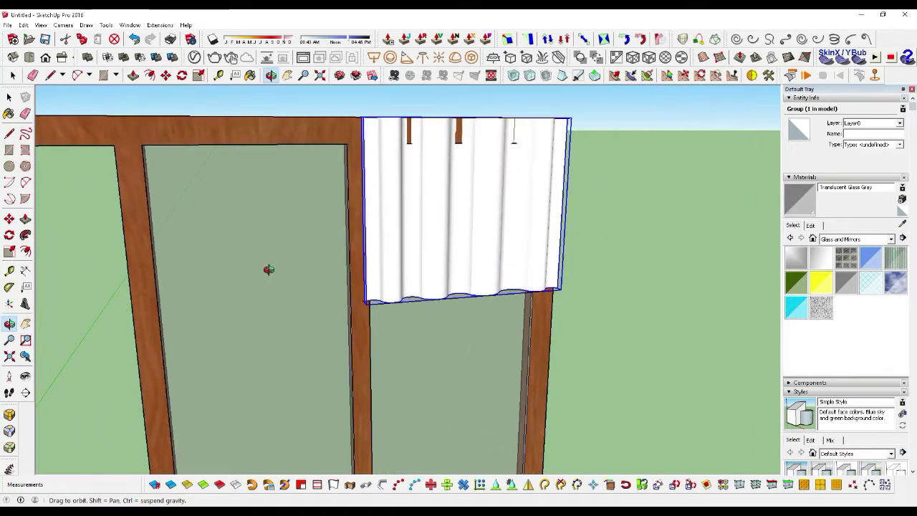
{"action": "middle_click_drag", "start_coordinate": [517, 261], "coordinate": [487, 268]}
{"action": "left_click_drag", "start_coordinate": [495, 271], "coordinate": [468, 279]}
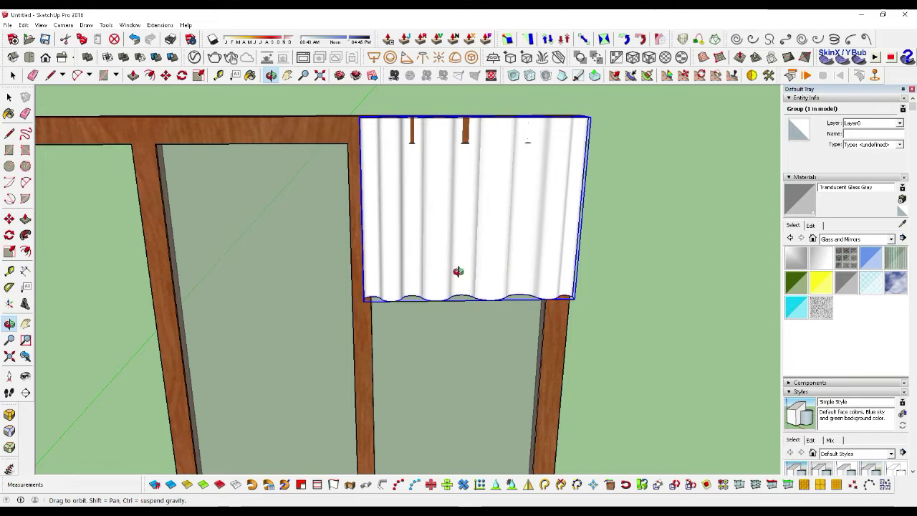
{"action": "left_click_drag", "start_coordinate": [458, 271], "coordinate": [469, 272]}
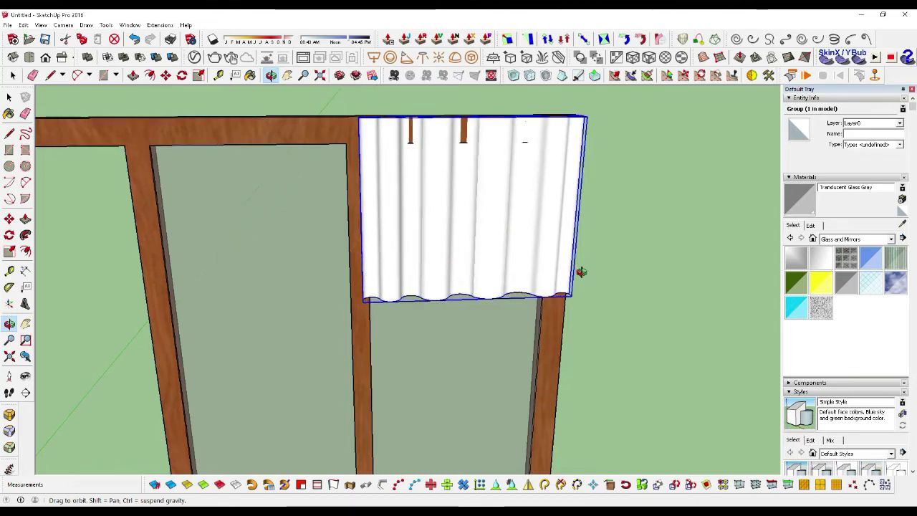
{"action": "scroll", "coordinate": [482, 227], "scroll_direction": "down", "scroll_amount": 2}
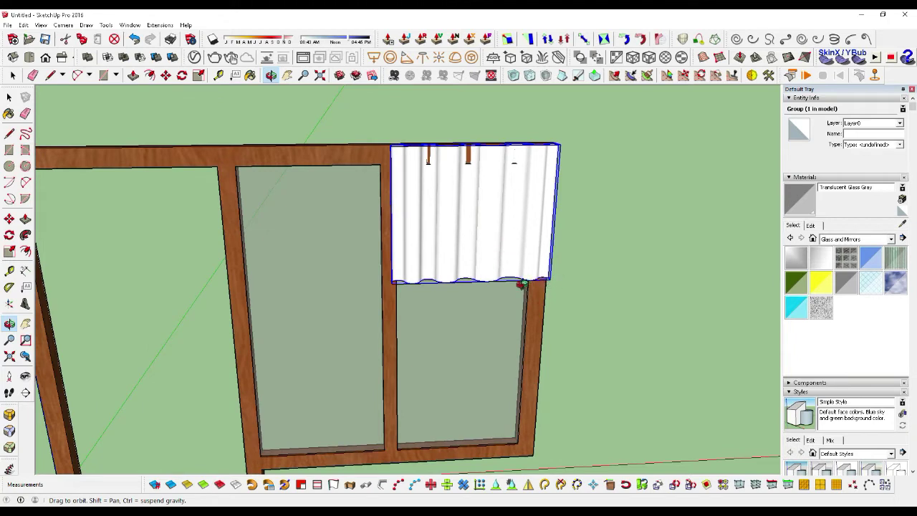
Scale the curtain group downward to 1.35 times its height.
{"action": "key", "text": "s"}
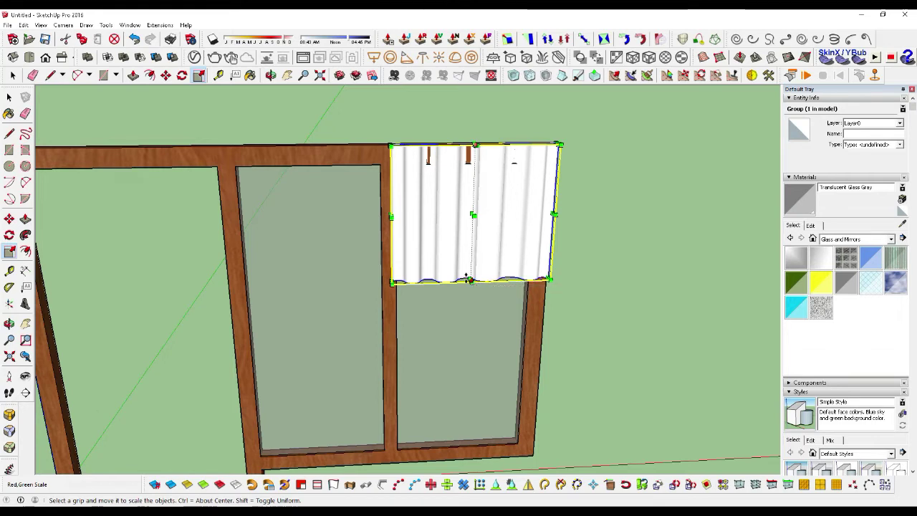
{"action": "left_click_drag", "start_coordinate": [465, 280], "coordinate": [459, 323]}
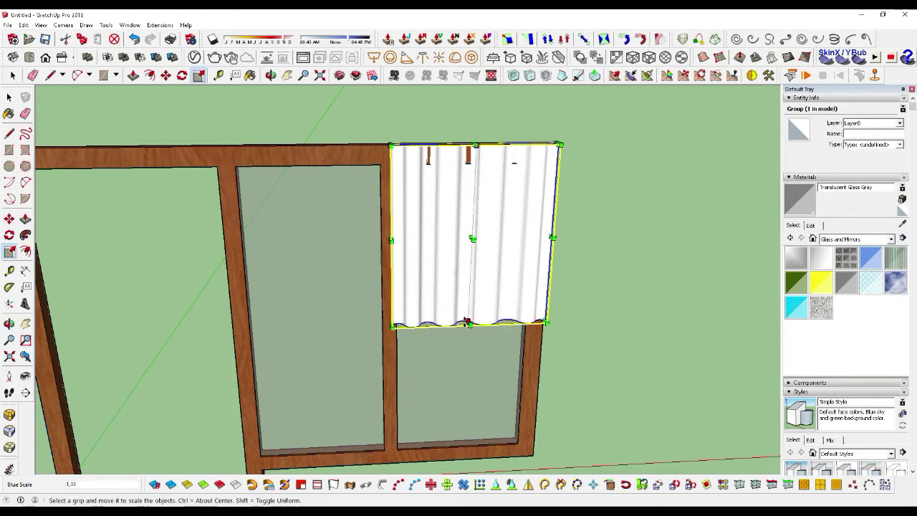
{"action": "scroll", "coordinate": [467, 322], "scroll_direction": "up", "scroll_amount": 2}
{"action": "key", "text": "space"}
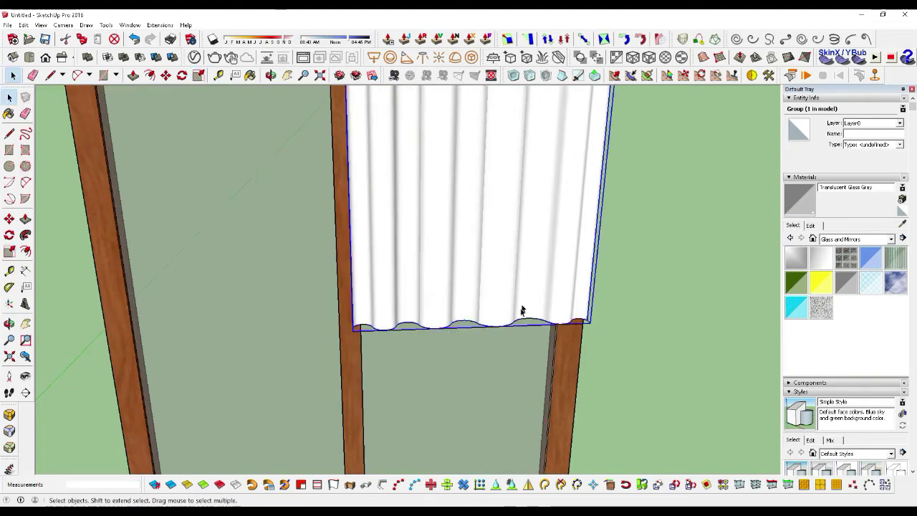
Select the curtain together with the wooden post groups.
{"action": "double_click", "coordinate": [520, 313]}
{"action": "left_click", "coordinate": [647, 365]}
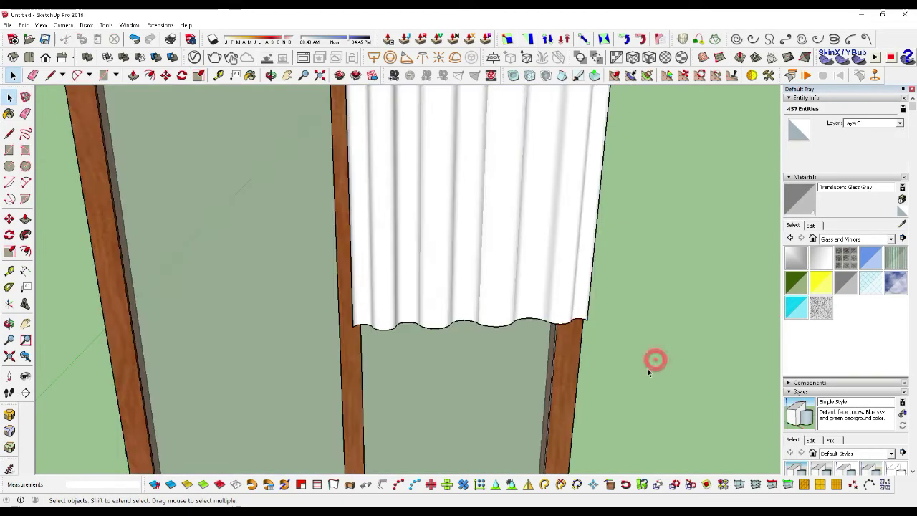
{"action": "left_click_drag", "start_coordinate": [646, 368], "coordinate": [311, 320]}
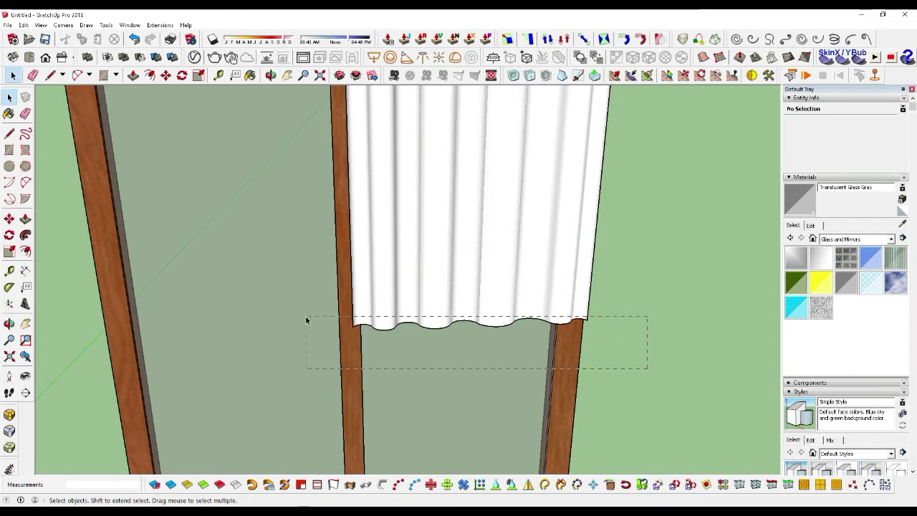
{"action": "left_click_drag", "start_coordinate": [306, 318], "coordinate": [306, 318]}
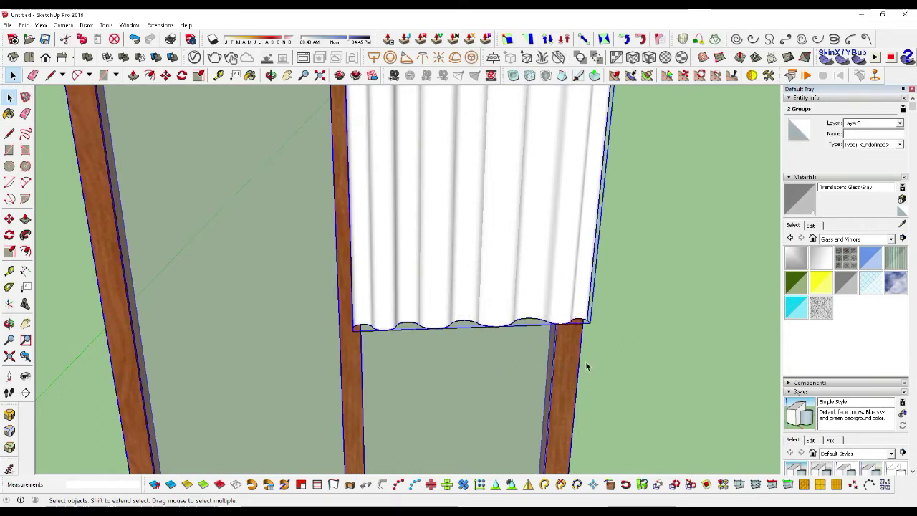
{"action": "left_click", "coordinate": [625, 368]}
Hide the wooden post groups and select the curtain group.
{"action": "right_click", "coordinate": [567, 369]}
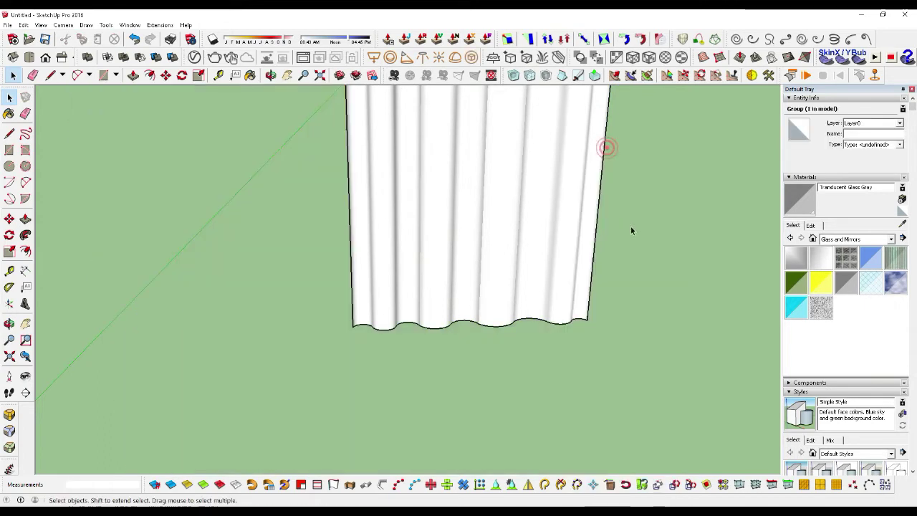
{"action": "left_click", "coordinate": [599, 146]}
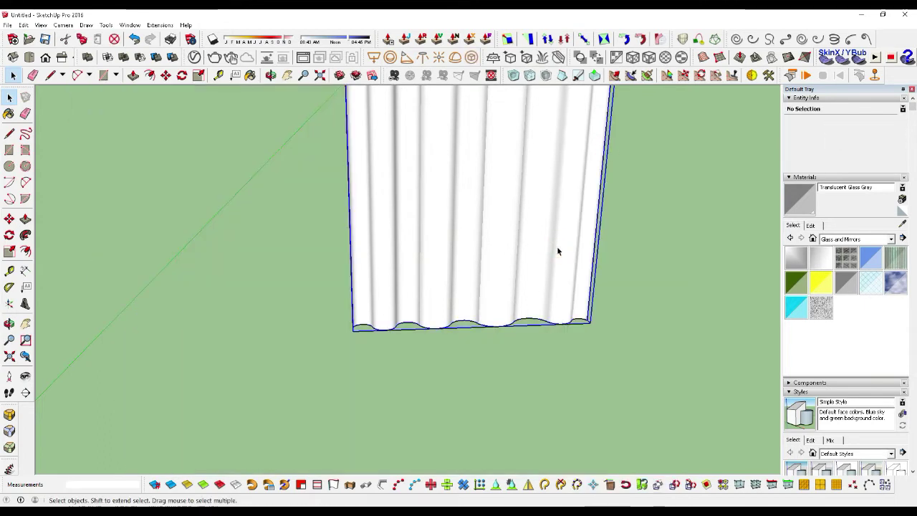
{"action": "left_click", "coordinate": [556, 246]}
{"action": "left_click", "coordinate": [666, 390]}
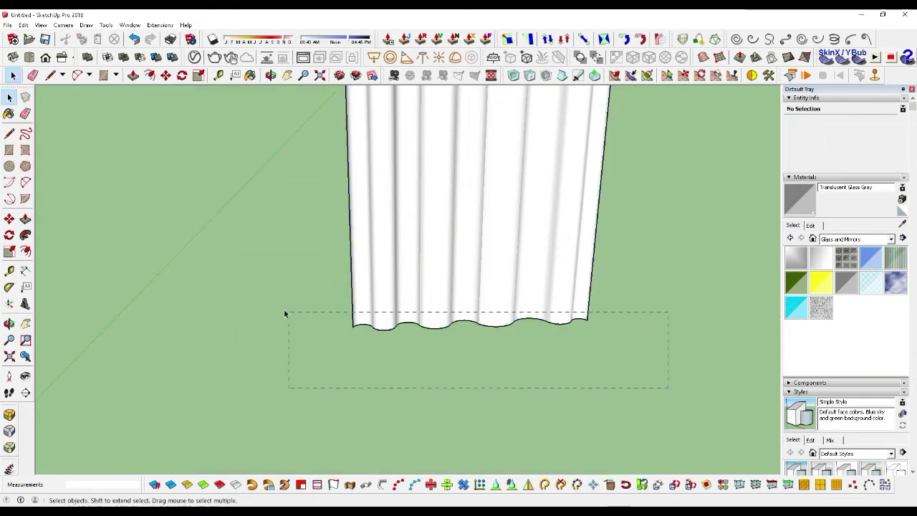
{"action": "left_click_drag", "start_coordinate": [669, 387], "coordinate": [284, 312]}
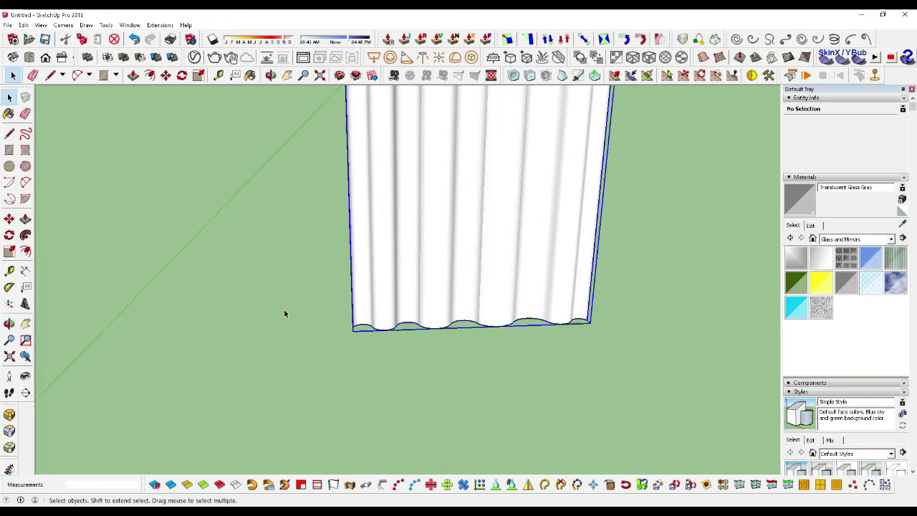
Enter the curtain group to edit its geometry.
{"action": "double_click", "coordinate": [369, 285]}
{"action": "triple_click", "coordinate": [368, 283]}
{"action": "left_click", "coordinate": [521, 369]}
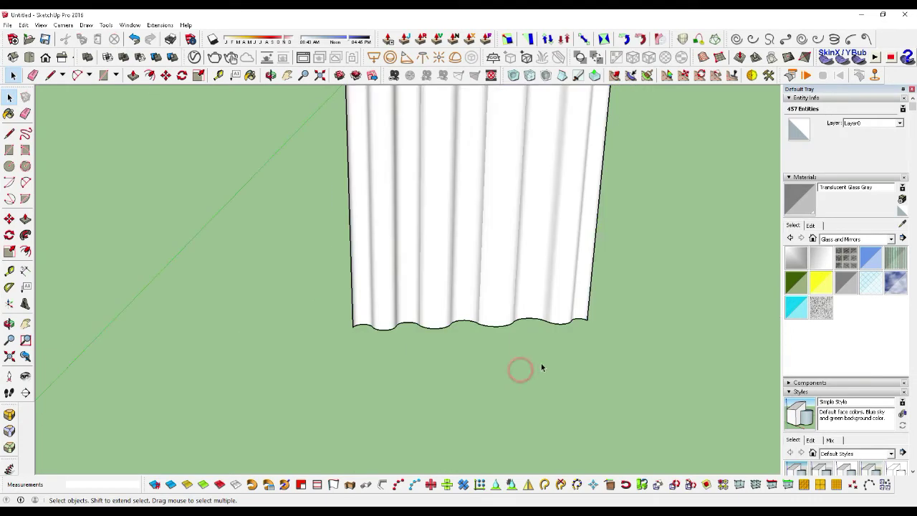
{"action": "left_click", "coordinate": [578, 308]}
{"action": "double_click", "coordinate": [577, 308]}
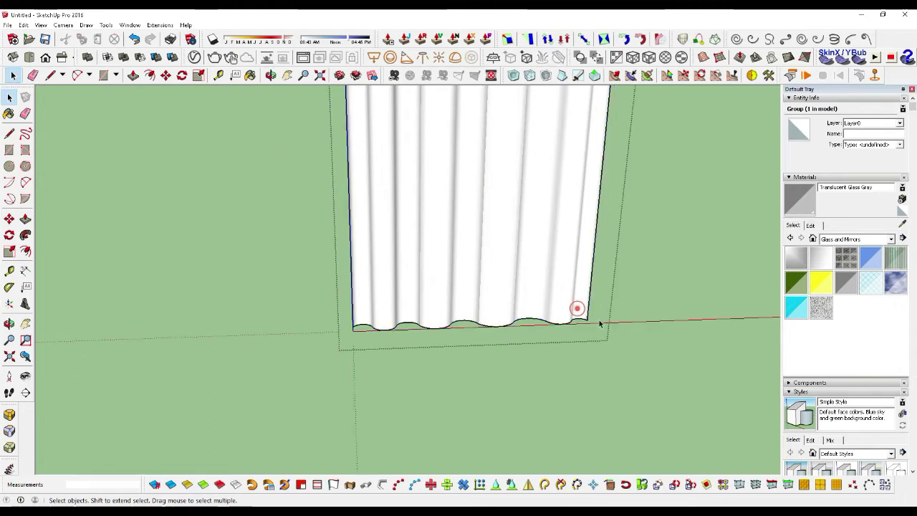
{"action": "left_click", "coordinate": [606, 344]}
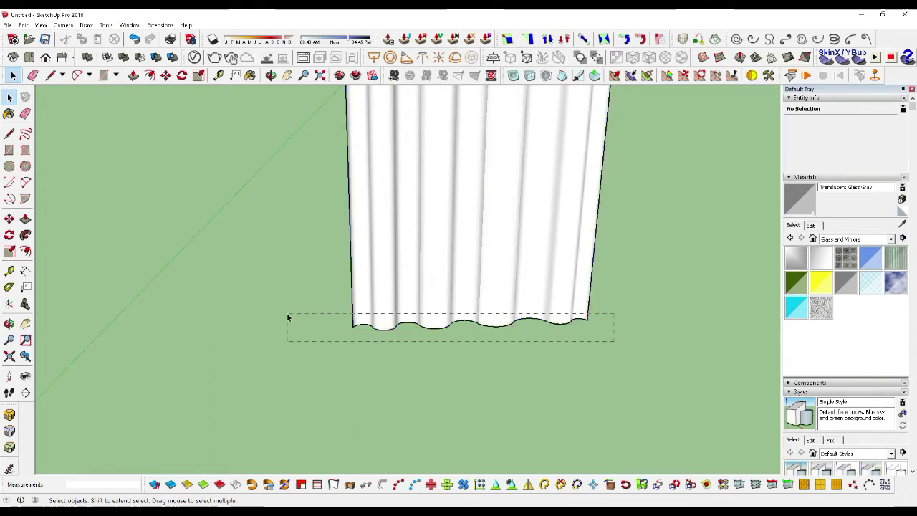
{"action": "left_click_drag", "start_coordinate": [287, 317], "coordinate": [287, 318]}
{"action": "double_click", "coordinate": [426, 305]}
Isolate the curtain's bottom edges and scale them inward to 0.50 width.
{"action": "left_click", "coordinate": [642, 359]}
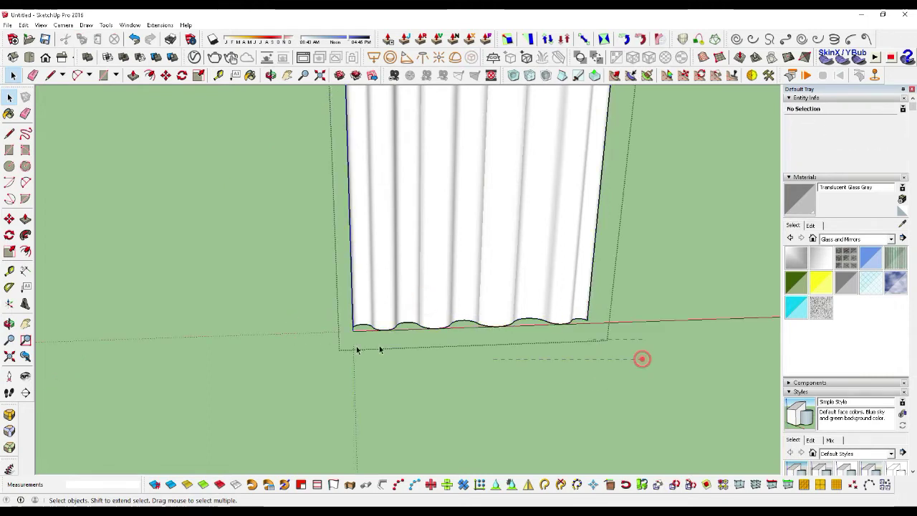
{"action": "left_click_drag", "start_coordinate": [278, 313], "coordinate": [279, 313]}
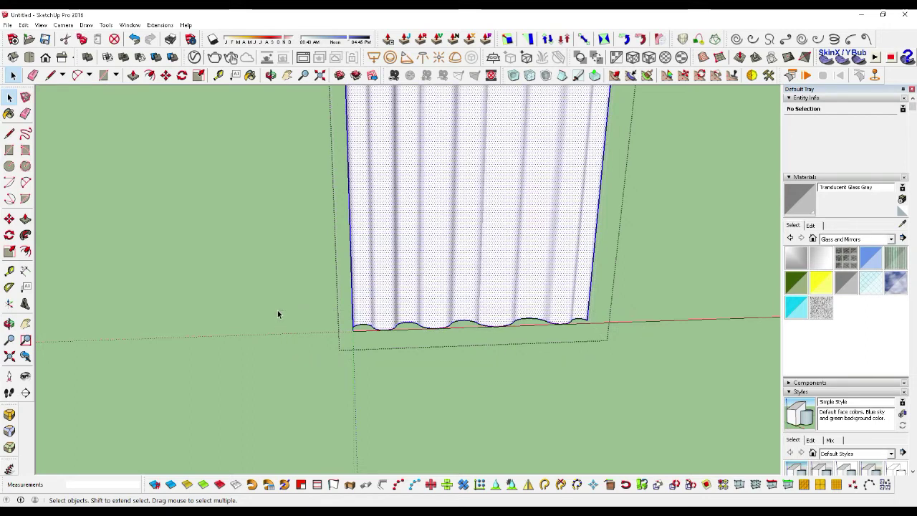
{"action": "left_click_drag", "start_coordinate": [363, 266], "coordinate": [498, 250]}
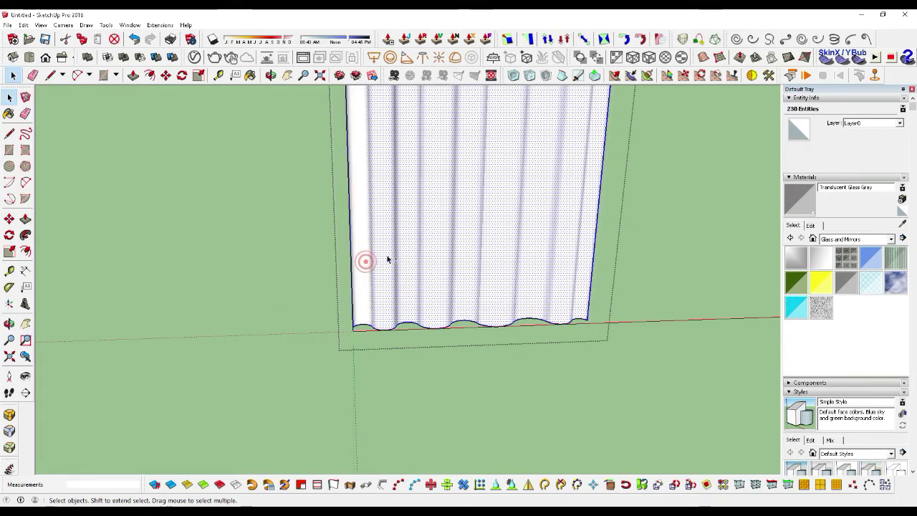
{"action": "left_click", "coordinate": [495, 249], "text": "shift"}
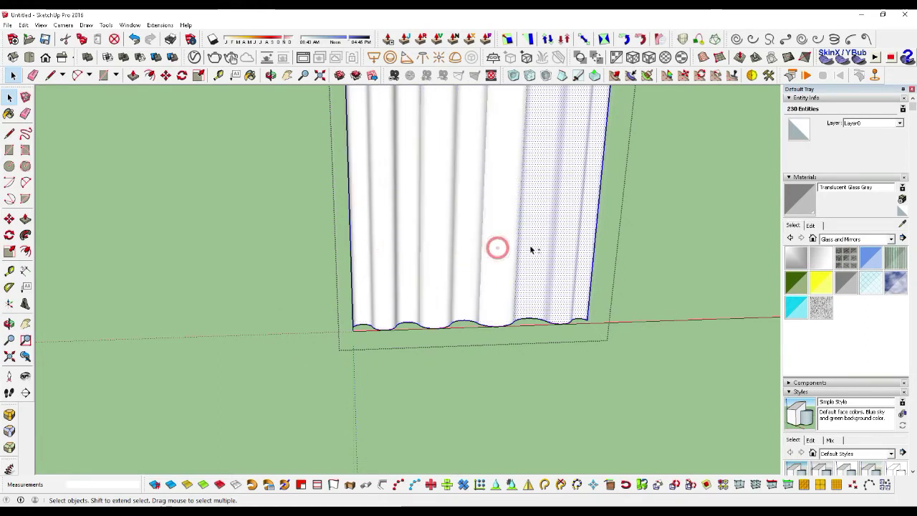
{"action": "left_click", "coordinate": [586, 245], "text": "shift"}
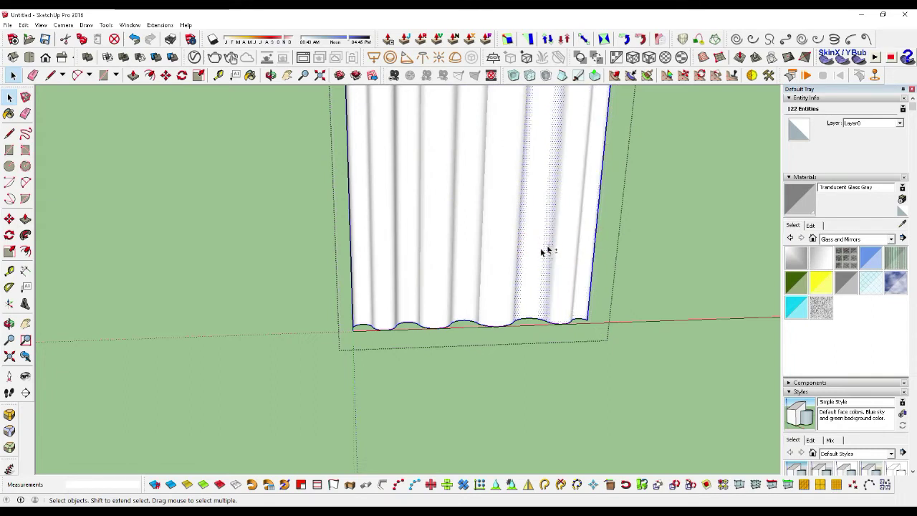
{"action": "left_click", "coordinate": [541, 251], "text": "shift"}
{"action": "scroll", "coordinate": [475, 472], "scroll_direction": "down", "scroll_amount": 1}
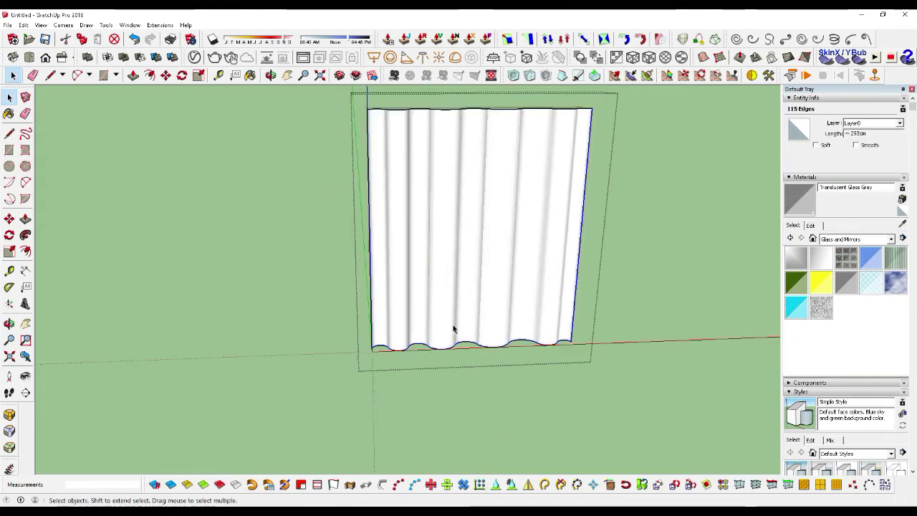
{"action": "left_click", "coordinate": [580, 249], "text": "shift"}
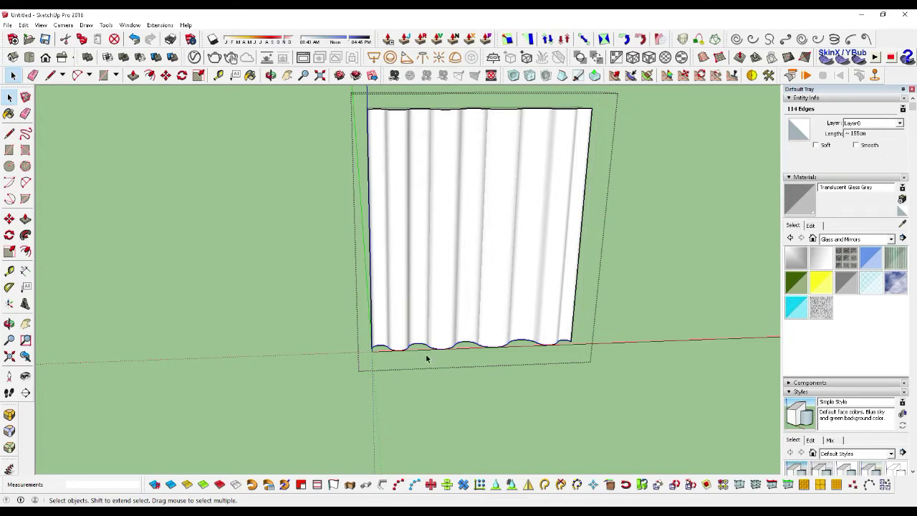
{"action": "scroll", "coordinate": [426, 358], "scroll_direction": "up", "scroll_amount": 1}
{"action": "key", "text": "s"}
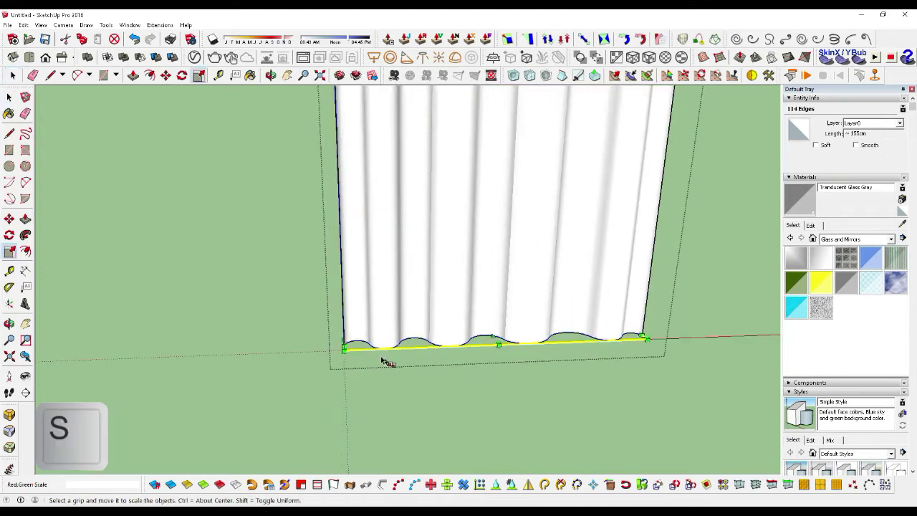
{"action": "left_click_drag", "start_coordinate": [344, 349], "coordinate": [495, 339]}
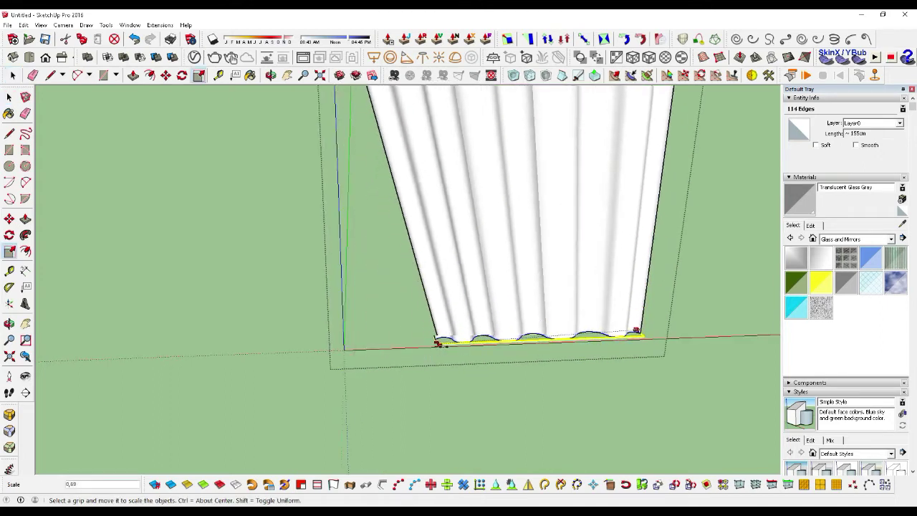
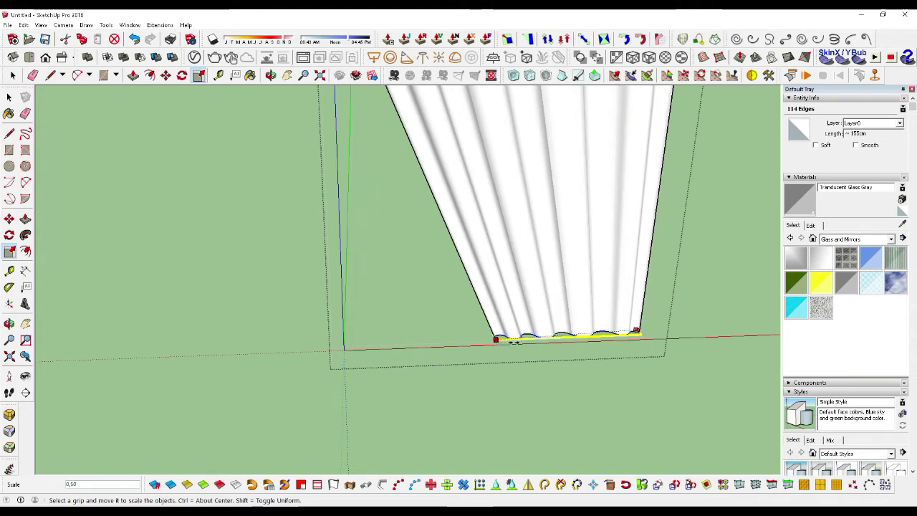
Scale the curtain's gathered bottom edge inward from about 67 cm to 64 cm, then deselect it.
{"action": "scroll", "coordinate": [517, 377], "scroll_direction": "down", "scroll_amount": 2}
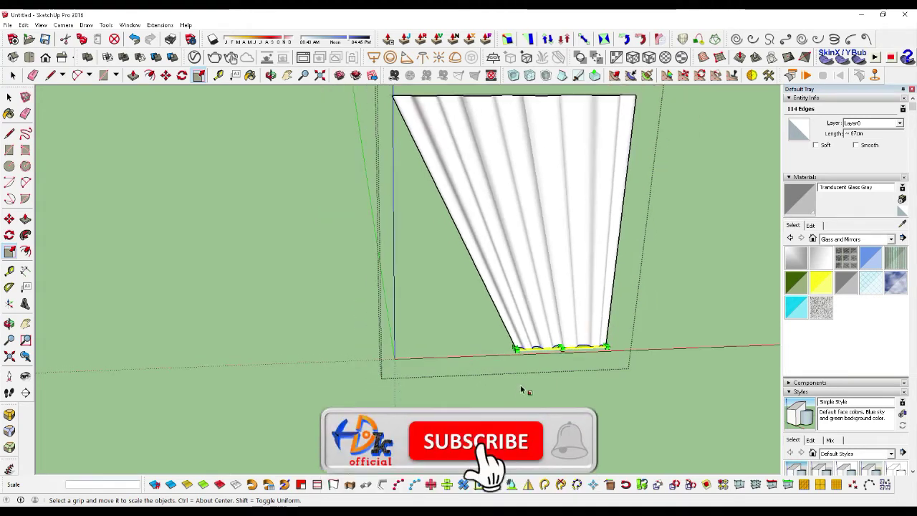
{"action": "scroll", "coordinate": [521, 390], "scroll_direction": "down", "scroll_amount": 1}
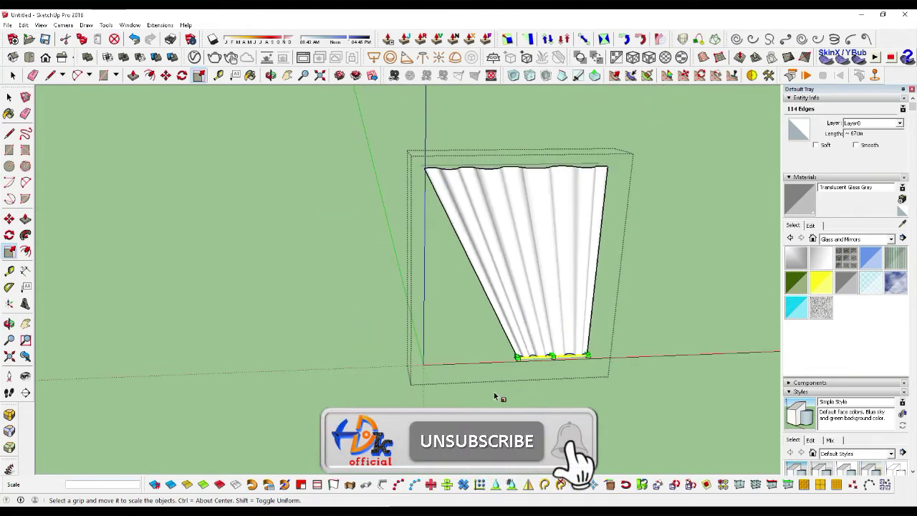
{"action": "scroll", "coordinate": [537, 354], "scroll_direction": "up", "scroll_amount": 2}
{"action": "scroll", "coordinate": [514, 368], "scroll_direction": "up", "scroll_amount": 1}
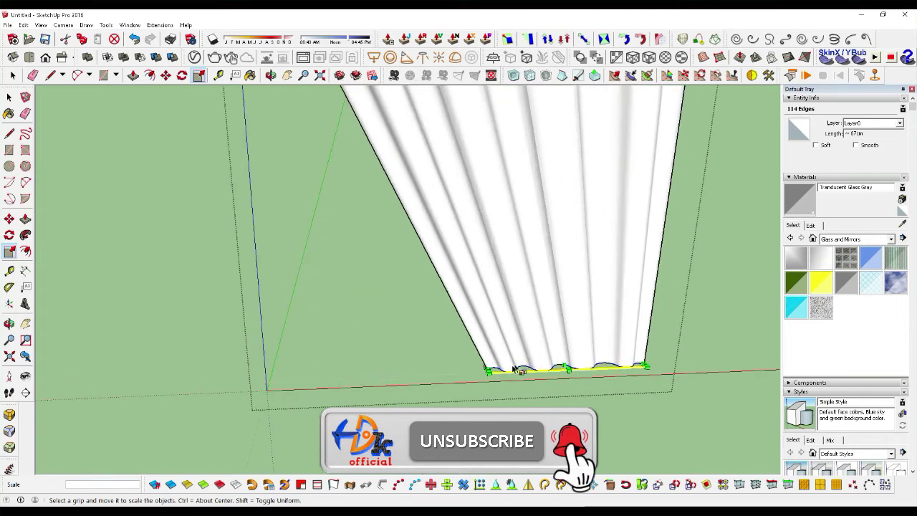
{"action": "scroll", "coordinate": [505, 370], "scroll_direction": "up", "scroll_amount": 1}
{"action": "scroll", "coordinate": [494, 371], "scroll_direction": "up", "scroll_amount": 1}
{"action": "left_click_drag", "start_coordinate": [481, 377], "coordinate": [493, 375]}
{"action": "scroll", "coordinate": [430, 395], "scroll_direction": "down", "scroll_amount": 2}
{"action": "scroll", "coordinate": [435, 394], "scroll_direction": "down", "scroll_amount": 1}
{"action": "scroll", "coordinate": [435, 394], "scroll_direction": "down", "scroll_amount": 3}
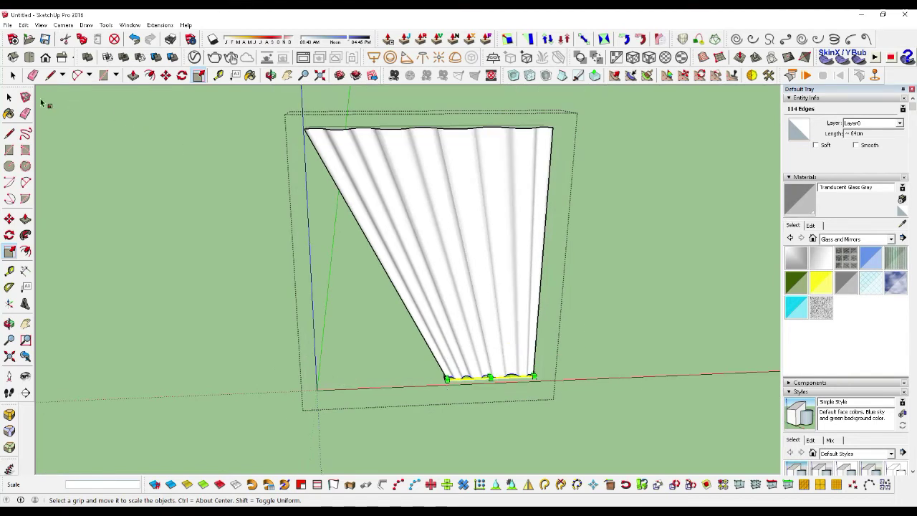
{"action": "left_click", "coordinate": [10, 97]}
{"action": "left_click", "coordinate": [222, 164]}
Copy the curtain group straight down, placing the copy just below the original.
{"action": "scroll", "coordinate": [480, 172], "scroll_direction": "down", "scroll_amount": 2}
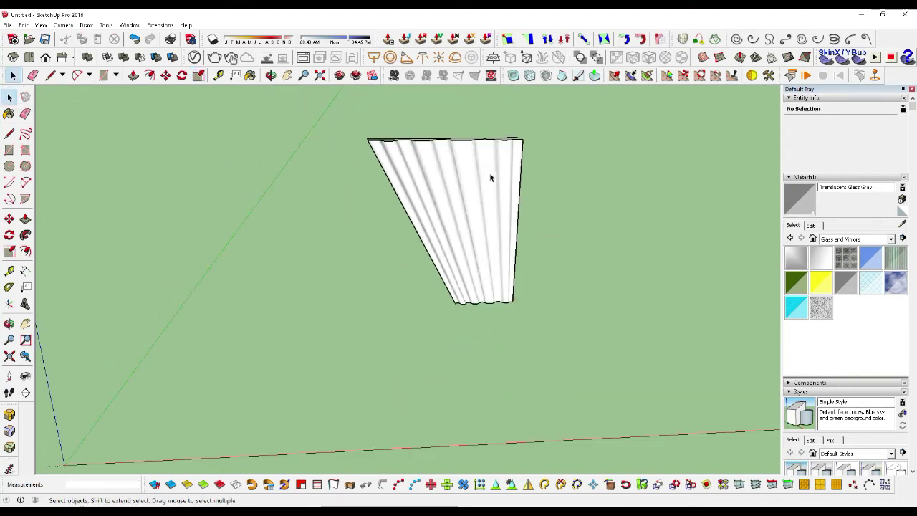
{"action": "scroll", "coordinate": [492, 184], "scroll_direction": "down", "scroll_amount": 1}
{"action": "left_click", "coordinate": [482, 177]}
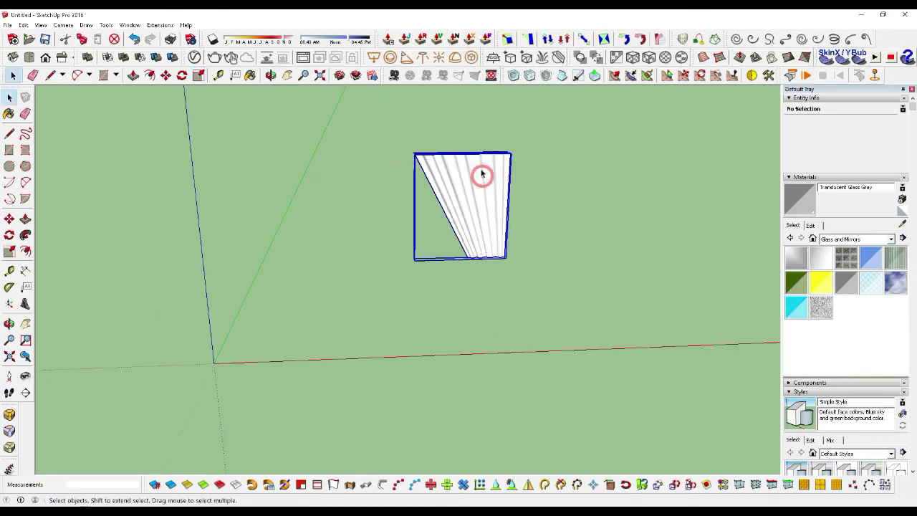
{"action": "scroll", "coordinate": [489, 175], "scroll_direction": "up", "scroll_amount": 3}
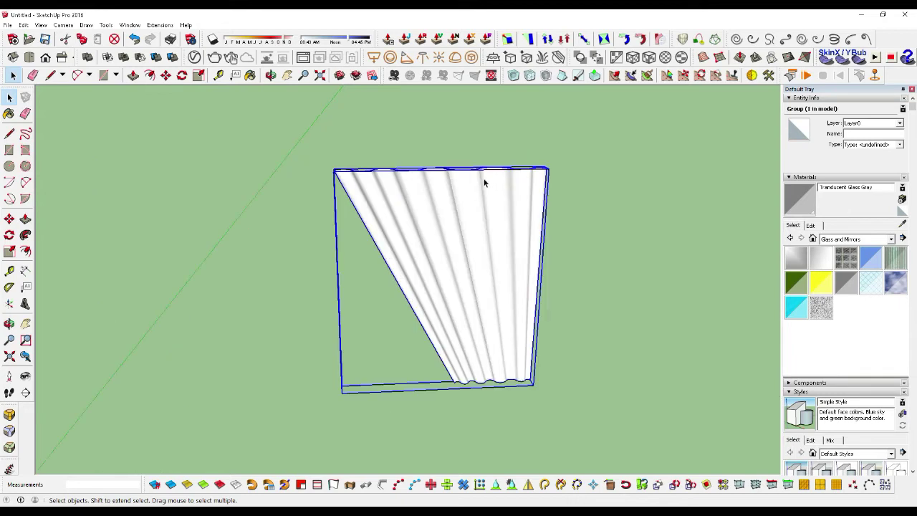
{"action": "key", "text": "m"}
{"action": "left_click", "coordinate": [478, 170]}
{"action": "key", "text": "ctrl"}
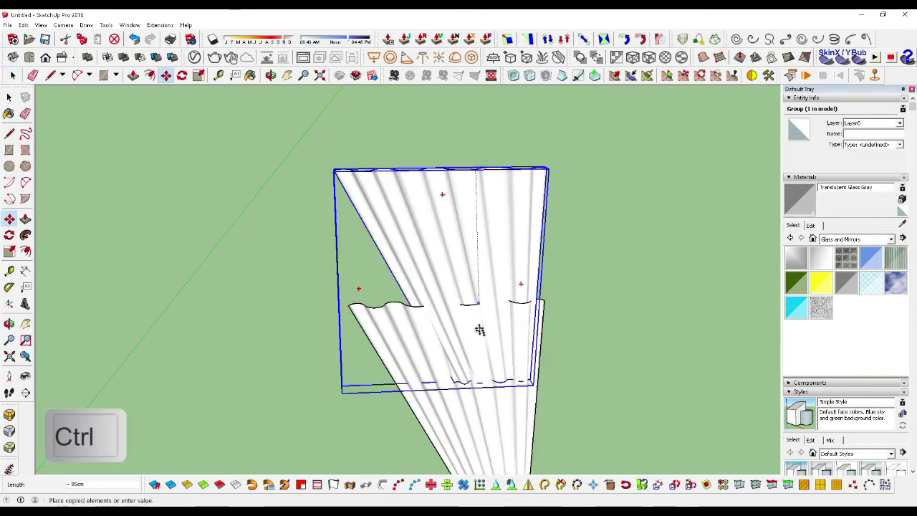
{"action": "left_click", "coordinate": [479, 384]}
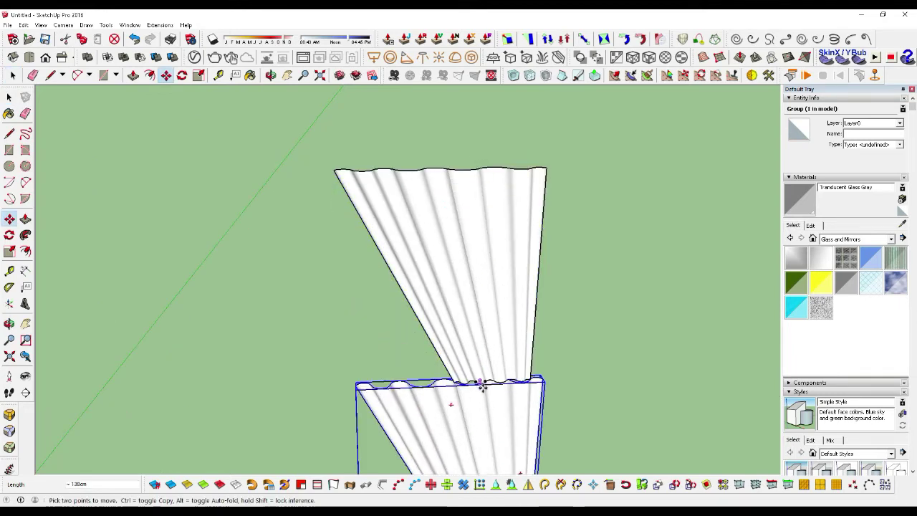
Flip the copied curtain upside down along its blue axis.
{"action": "scroll", "coordinate": [487, 327], "scroll_direction": "down", "scroll_amount": 2}
{"action": "scroll", "coordinate": [489, 358], "scroll_direction": "down", "scroll_amount": 1}
{"action": "right_click", "coordinate": [492, 384]}
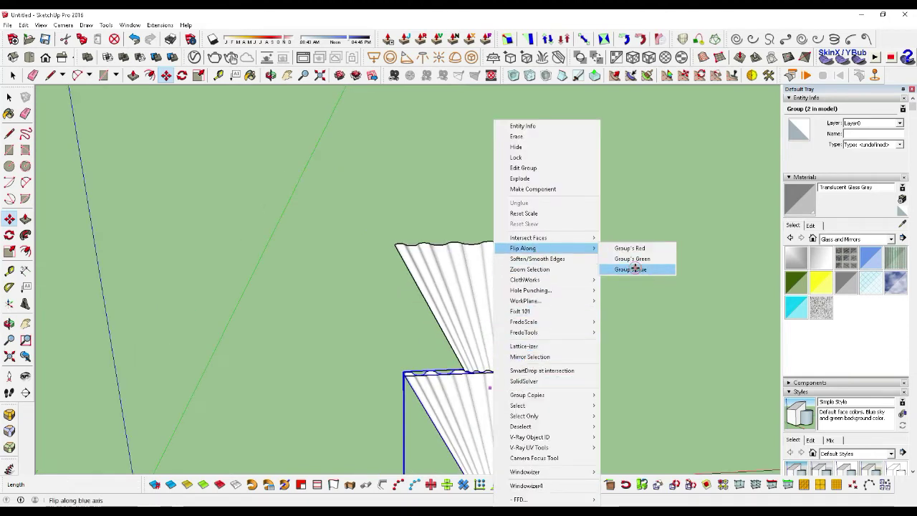
{"action": "left_click", "coordinate": [637, 267]}
Snap the lower curtain piece's top corner onto the upper curtain's bottom corner.
{"action": "scroll", "coordinate": [504, 391], "scroll_direction": "up", "scroll_amount": 1}
{"action": "scroll", "coordinate": [530, 358], "scroll_direction": "up", "scroll_amount": 2}
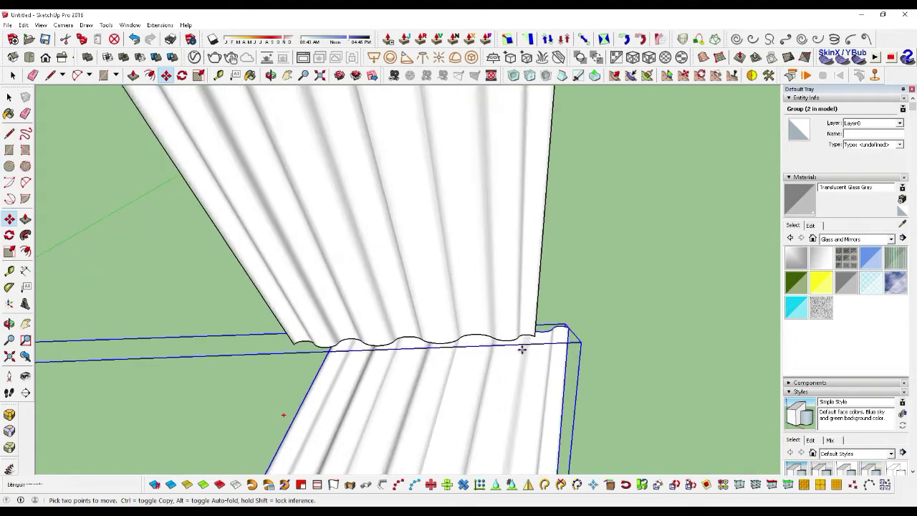
{"action": "scroll", "coordinate": [597, 314], "scroll_direction": "up", "scroll_amount": 2}
{"action": "left_click", "coordinate": [597, 313]}
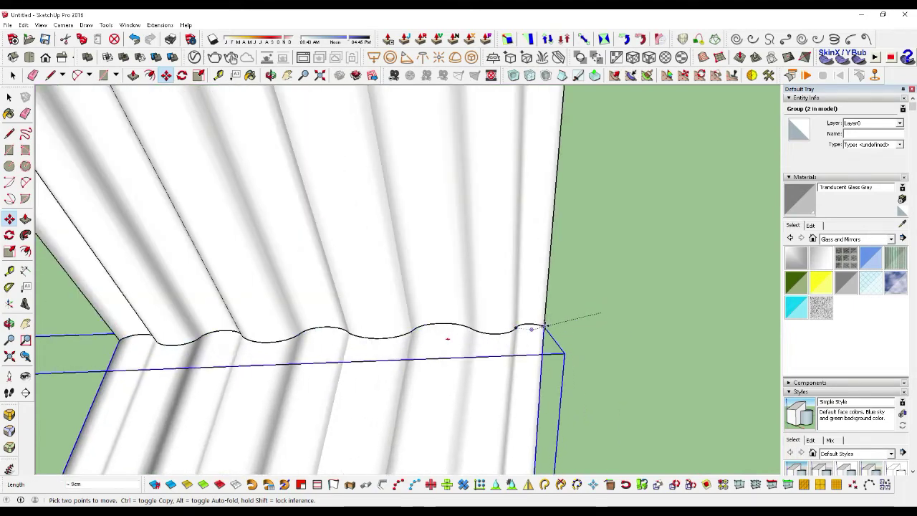
{"action": "left_click", "coordinate": [534, 328]}
Zoom out and bring up the Edit menu's commands.
{"action": "scroll", "coordinate": [585, 245], "scroll_direction": "down", "scroll_amount": 1}
{"action": "scroll", "coordinate": [586, 243], "scroll_direction": "down", "scroll_amount": 1}
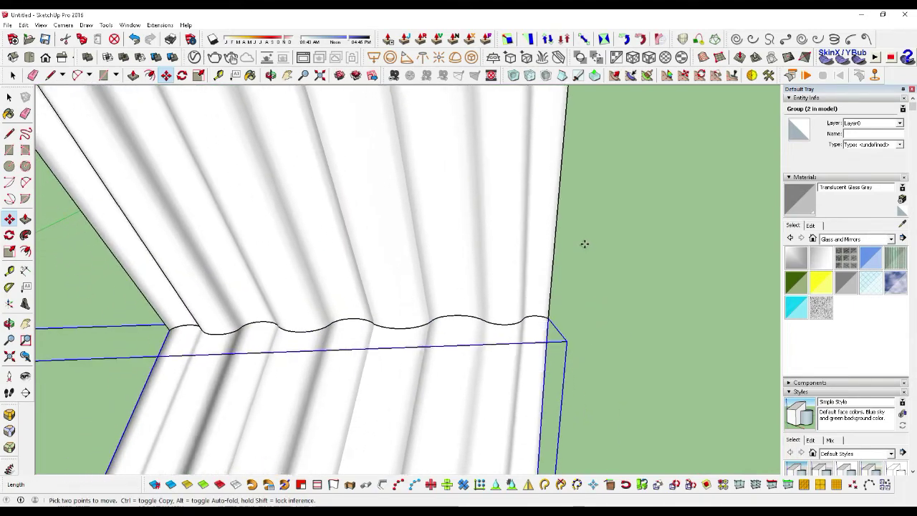
{"action": "scroll", "coordinate": [585, 238], "scroll_direction": "down", "scroll_amount": 1}
{"action": "scroll", "coordinate": [585, 239], "scroll_direction": "down", "scroll_amount": 1}
{"action": "scroll", "coordinate": [594, 241], "scroll_direction": "down", "scroll_amount": 2}
{"action": "scroll", "coordinate": [598, 243], "scroll_direction": "down", "scroll_amount": 1}
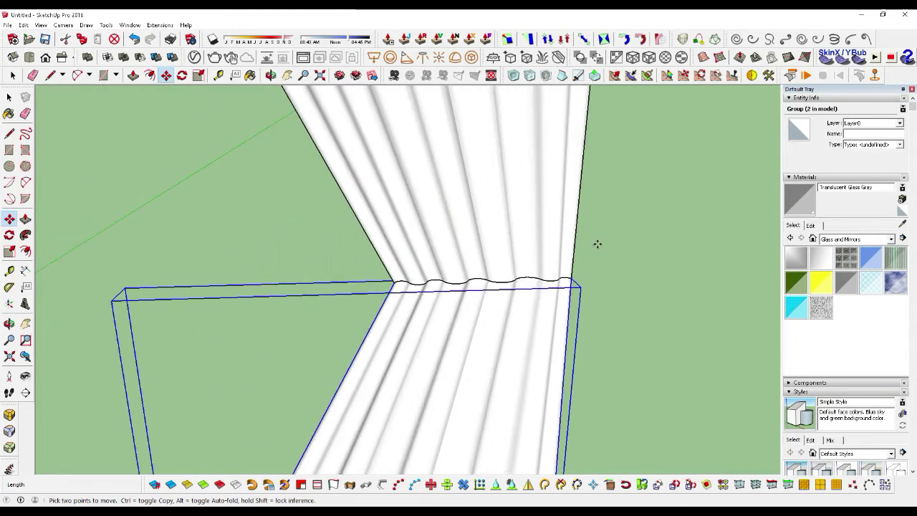
{"action": "scroll", "coordinate": [598, 243], "scroll_direction": "down", "scroll_amount": 1}
{"action": "scroll", "coordinate": [597, 244], "scroll_direction": "down", "scroll_amount": 1}
{"action": "scroll", "coordinate": [596, 243], "scroll_direction": "down", "scroll_amount": 2}
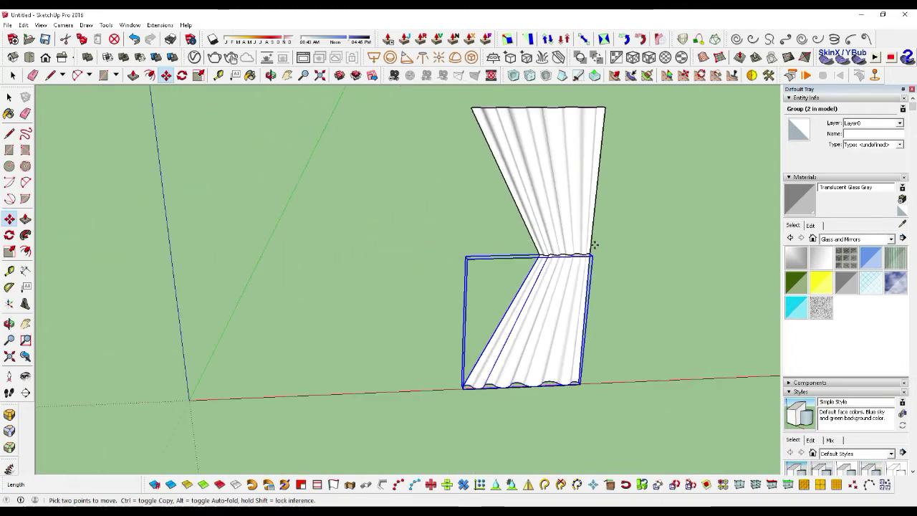
{"action": "left_click", "coordinate": [92, 41]}
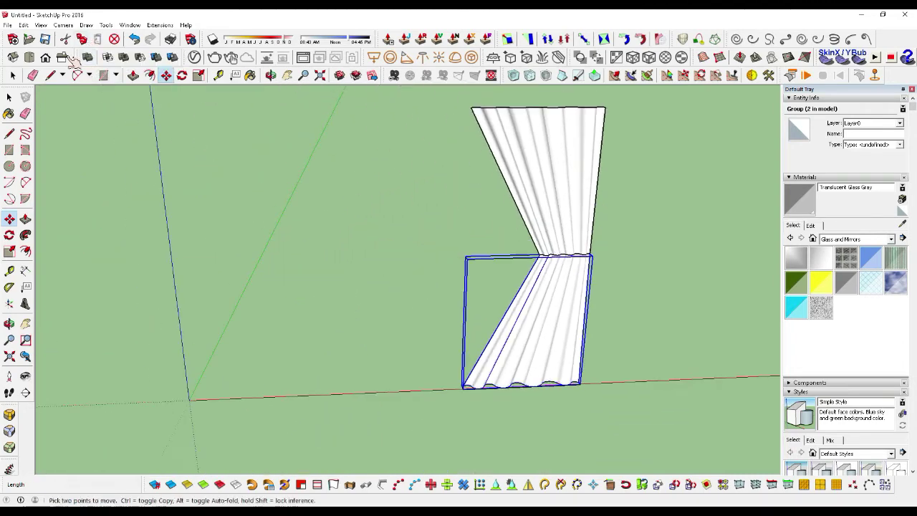
{"action": "left_click", "coordinate": [25, 25]}
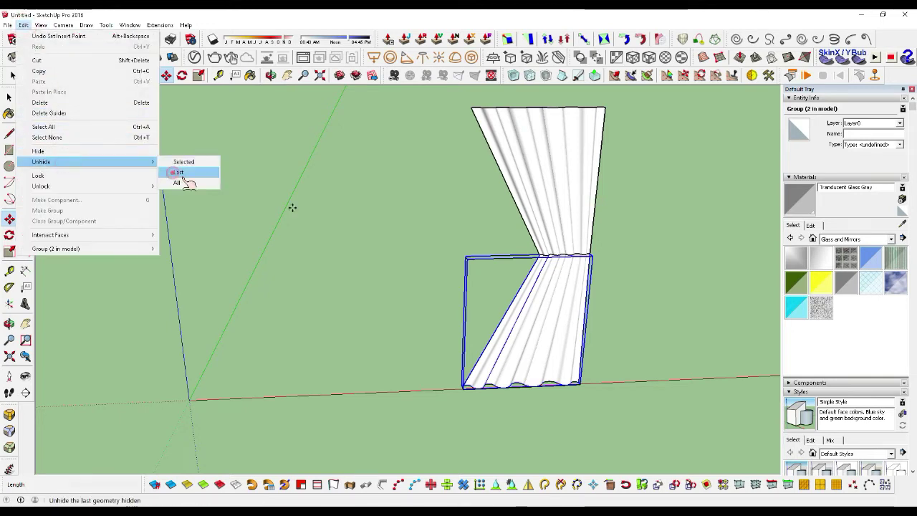
Unhide the last hidden geometry to bring back the wooden window frame.
{"action": "left_click", "coordinate": [179, 180]}
{"action": "scroll", "coordinate": [540, 402], "scroll_direction": "up", "scroll_amount": 1}
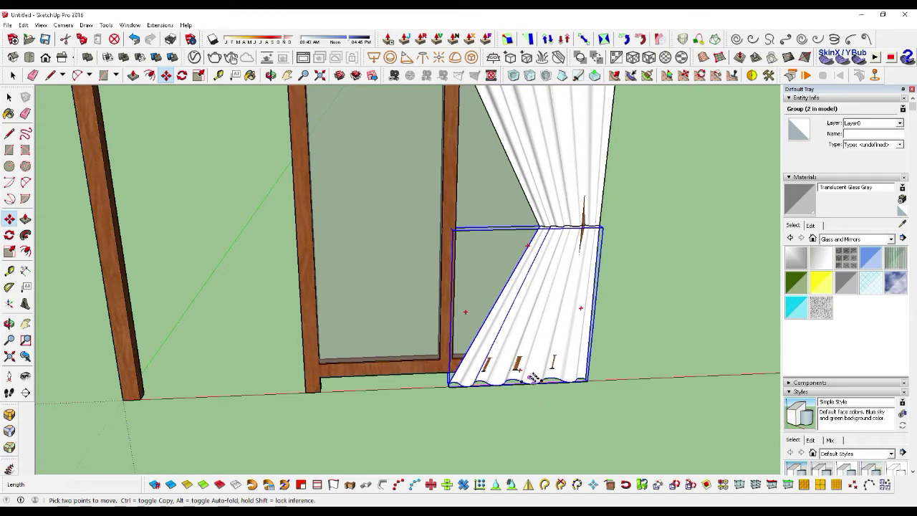
{"action": "scroll", "coordinate": [483, 293], "scroll_direction": "down", "scroll_amount": 1}
{"action": "scroll", "coordinate": [485, 275], "scroll_direction": "down", "scroll_amount": 2}
{"action": "scroll", "coordinate": [509, 358], "scroll_direction": "up", "scroll_amount": 2}
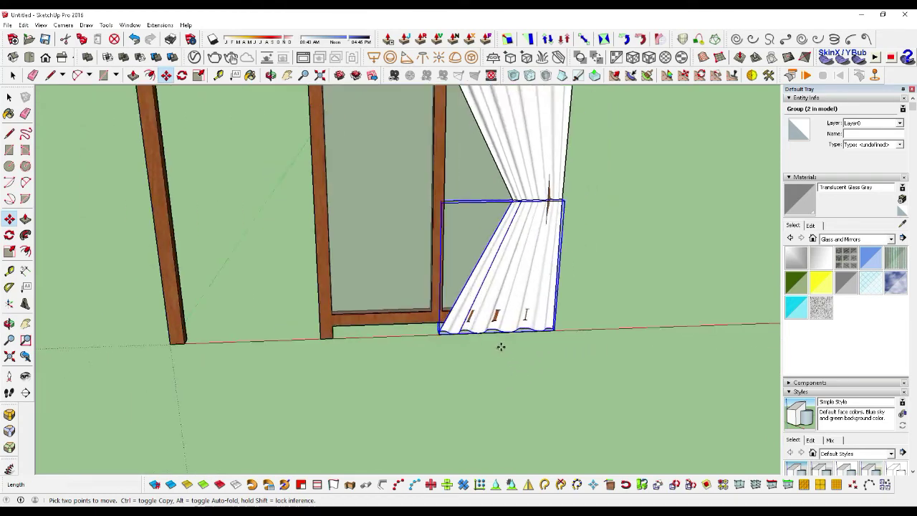
{"action": "scroll", "coordinate": [495, 344], "scroll_direction": "up", "scroll_amount": 2}
{"action": "scroll", "coordinate": [487, 333], "scroll_direction": "up", "scroll_amount": 2}
Stretch the lower curtain piece to 1.04 times its height along the blue axis.
{"action": "key", "text": "s"}
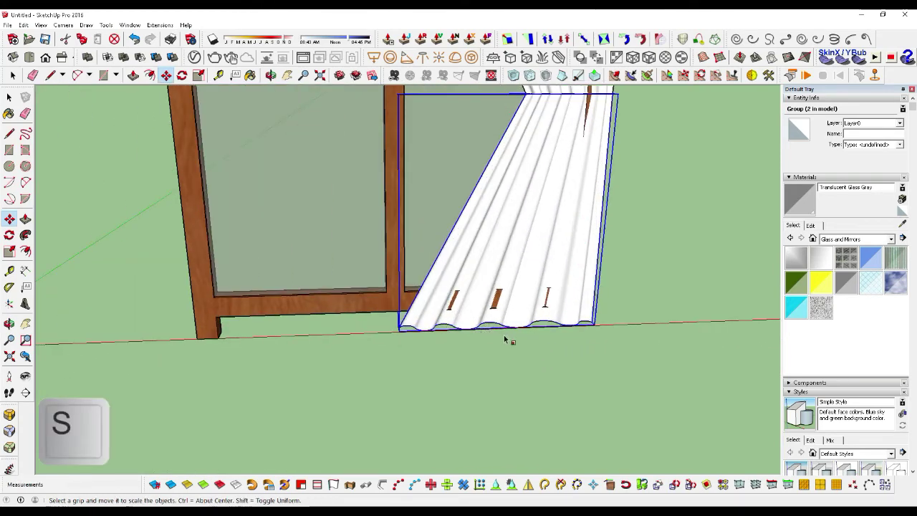
{"action": "scroll", "coordinate": [496, 327], "scroll_direction": "up", "scroll_amount": 1}
{"action": "scroll", "coordinate": [496, 326], "scroll_direction": "up", "scroll_amount": 1}
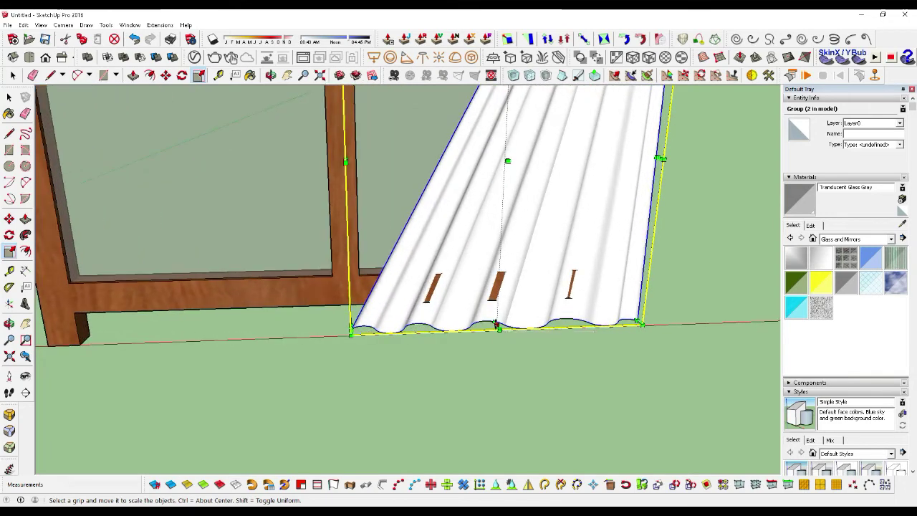
{"action": "left_click_drag", "start_coordinate": [496, 327], "coordinate": [497, 342]}
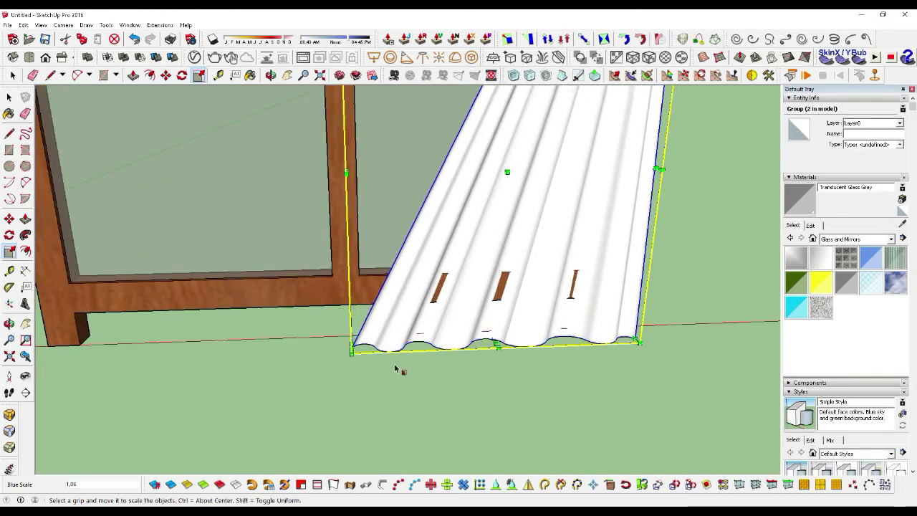
{"action": "scroll", "coordinate": [423, 364], "scroll_direction": "down", "scroll_amount": 2}
{"action": "scroll", "coordinate": [426, 365], "scroll_direction": "down", "scroll_amount": 1}
{"action": "scroll", "coordinate": [430, 369], "scroll_direction": "down", "scroll_amount": 1}
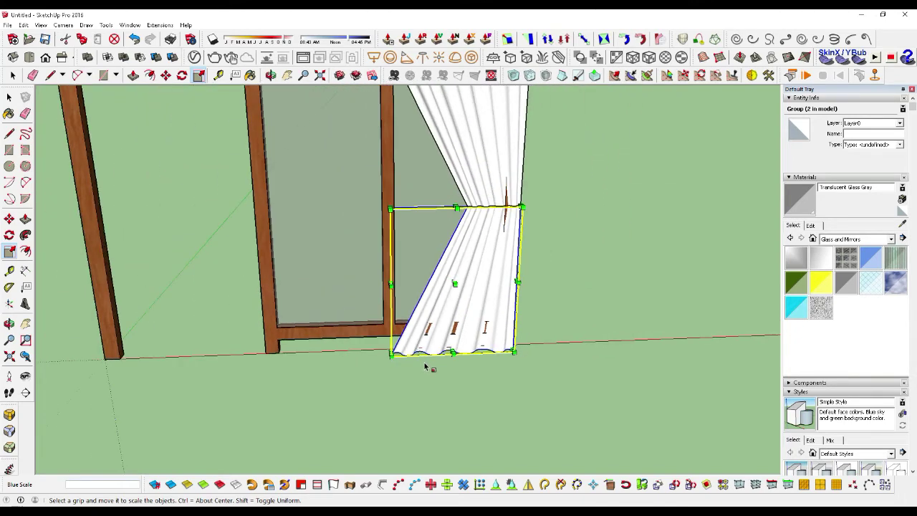
{"action": "key", "text": "space"}
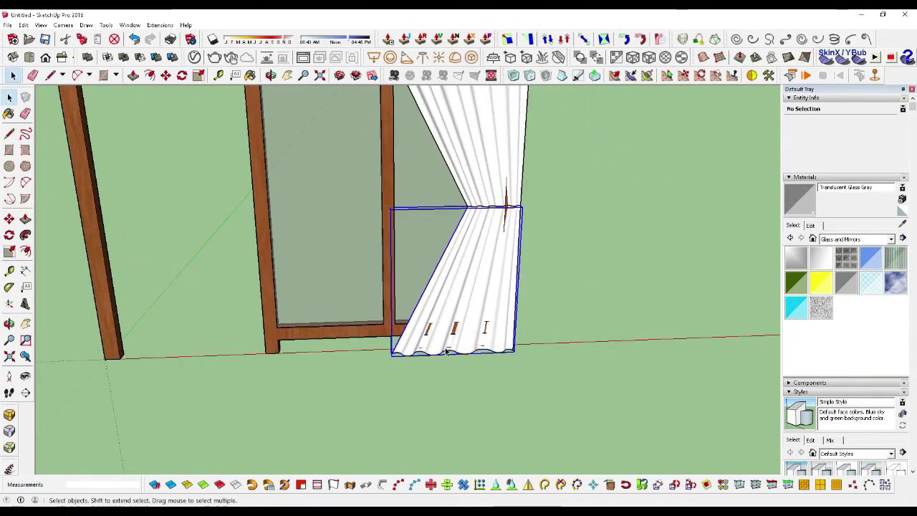
Open the lower curtain group for editing and select all its faces and edges.
{"action": "scroll", "coordinate": [446, 350], "scroll_direction": "up", "scroll_amount": 2}
{"action": "scroll", "coordinate": [446, 350], "scroll_direction": "up", "scroll_amount": 2}
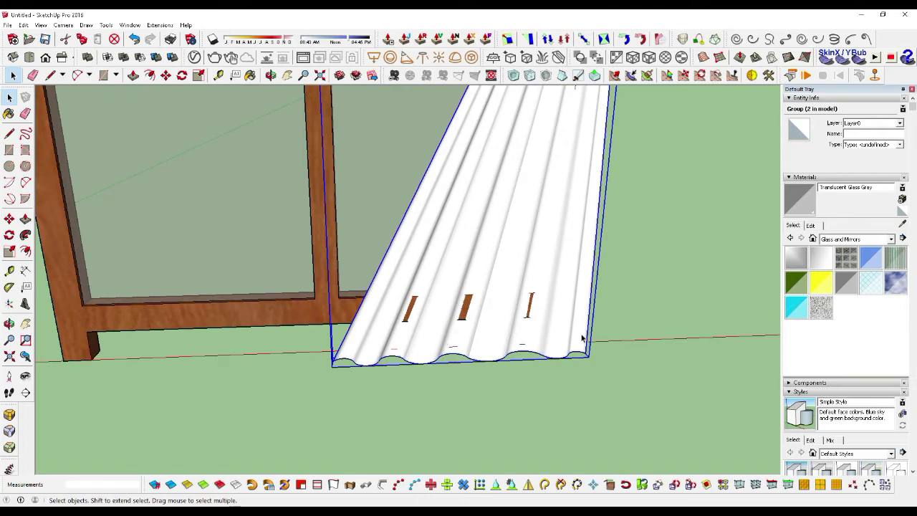
{"action": "scroll", "coordinate": [582, 338], "scroll_direction": "down", "scroll_amount": 1}
{"action": "scroll", "coordinate": [552, 375], "scroll_direction": "down", "scroll_amount": 2}
{"action": "scroll", "coordinate": [555, 369], "scroll_direction": "down", "scroll_amount": 1}
{"action": "scroll", "coordinate": [559, 362], "scroll_direction": "down", "scroll_amount": 2}
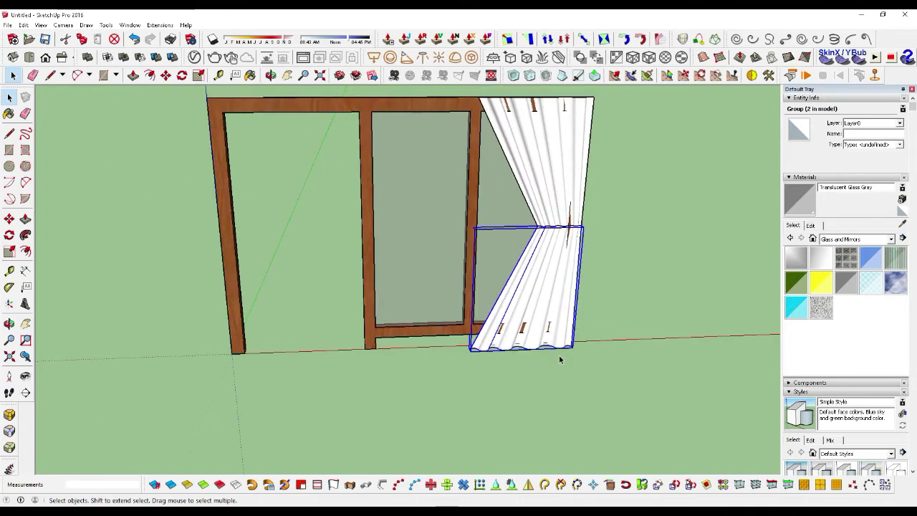
{"action": "scroll", "coordinate": [551, 333], "scroll_direction": "up", "scroll_amount": 1}
{"action": "scroll", "coordinate": [523, 341], "scroll_direction": "up", "scroll_amount": 2}
{"action": "scroll", "coordinate": [494, 346], "scroll_direction": "up", "scroll_amount": 1}
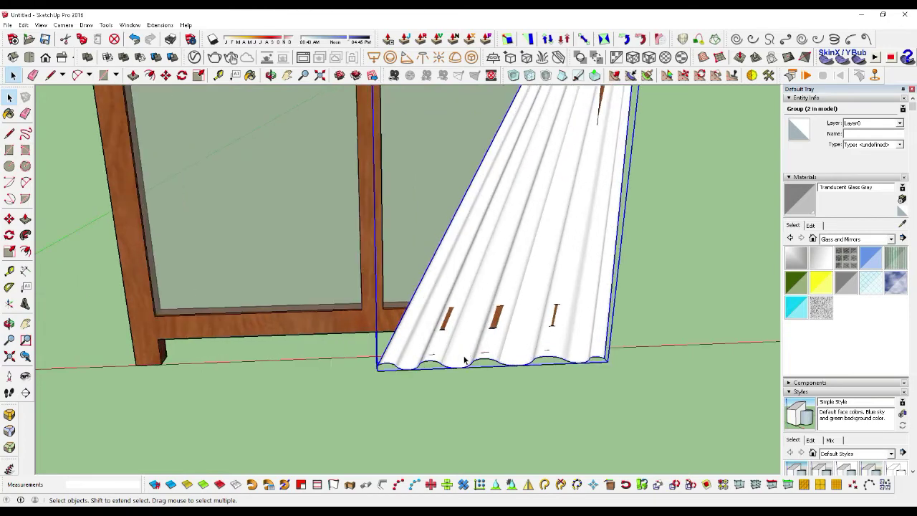
{"action": "triple_click", "coordinate": [473, 354]}
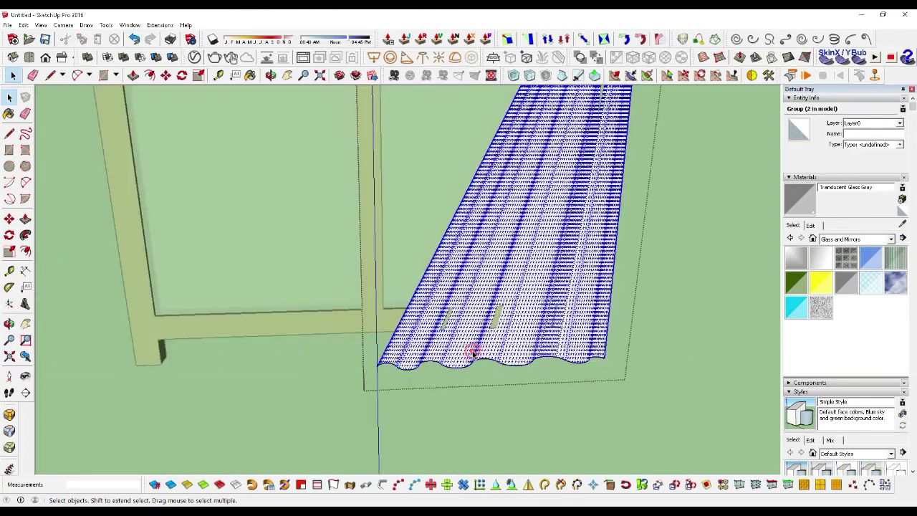
{"action": "left_click", "coordinate": [650, 397]}
{"action": "double_click", "coordinate": [526, 356]}
{"action": "triple_click", "coordinate": [526, 356]}
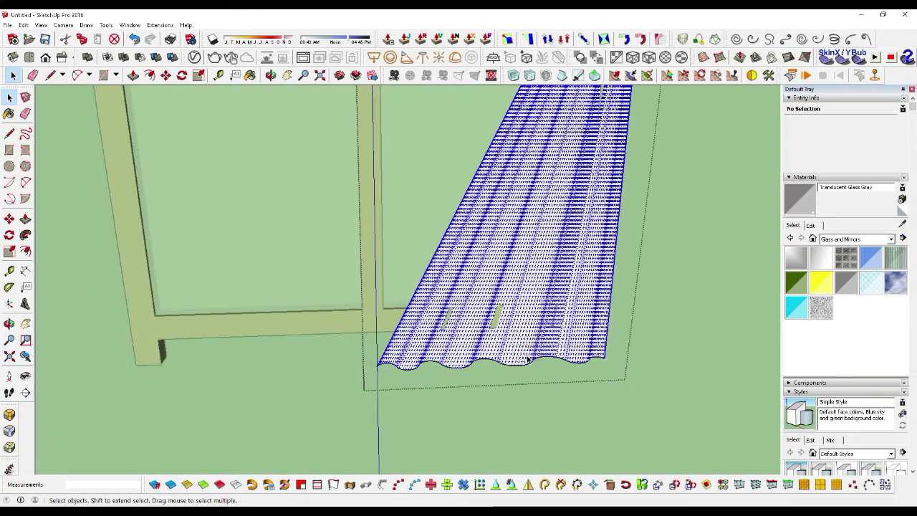
{"action": "left_click", "coordinate": [526, 356]}
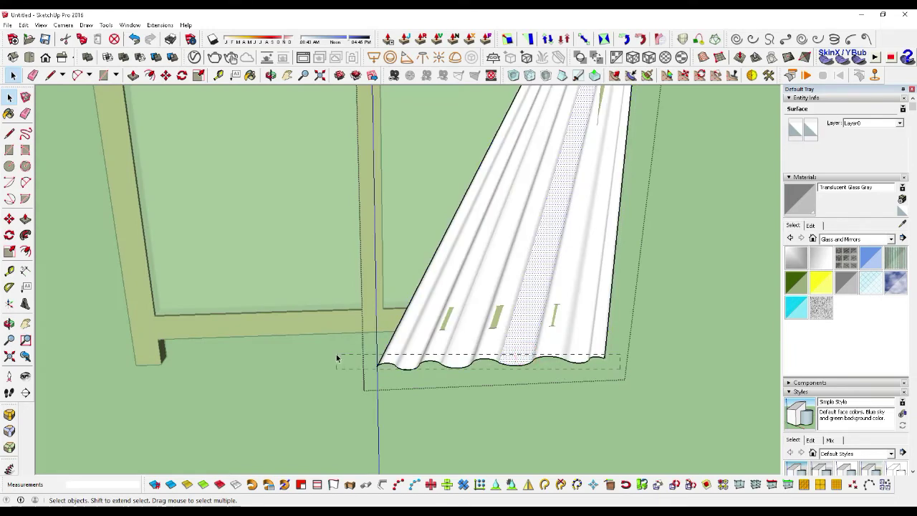
{"action": "left_click_drag", "start_coordinate": [337, 358], "coordinate": [340, 358]}
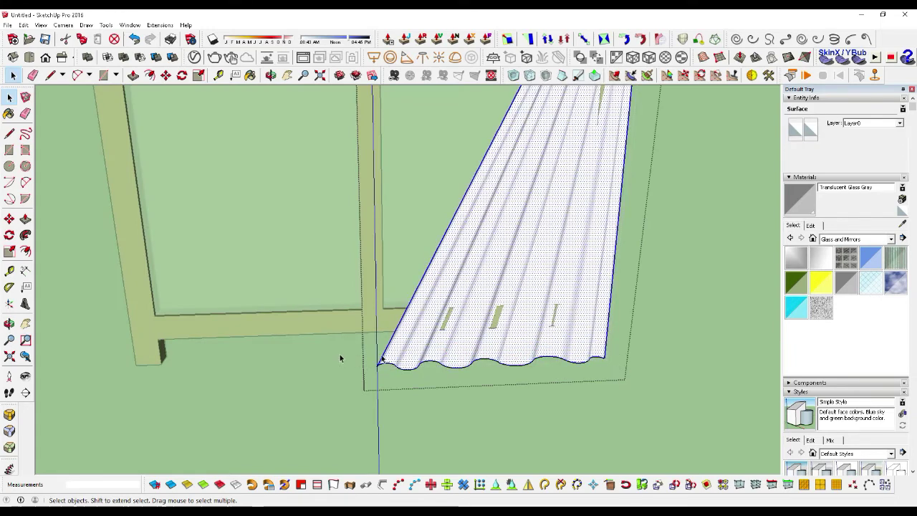
Deselect the curtain's flute faces so only the bottom hem edges remain selected.
{"action": "left_click", "coordinate": [406, 336], "text": "shift"}
{"action": "left_click", "coordinate": [428, 338], "text": "shift"}
{"action": "left_click", "coordinate": [446, 336], "text": "shift"}
{"action": "left_click", "coordinate": [469, 339], "text": "shift"}
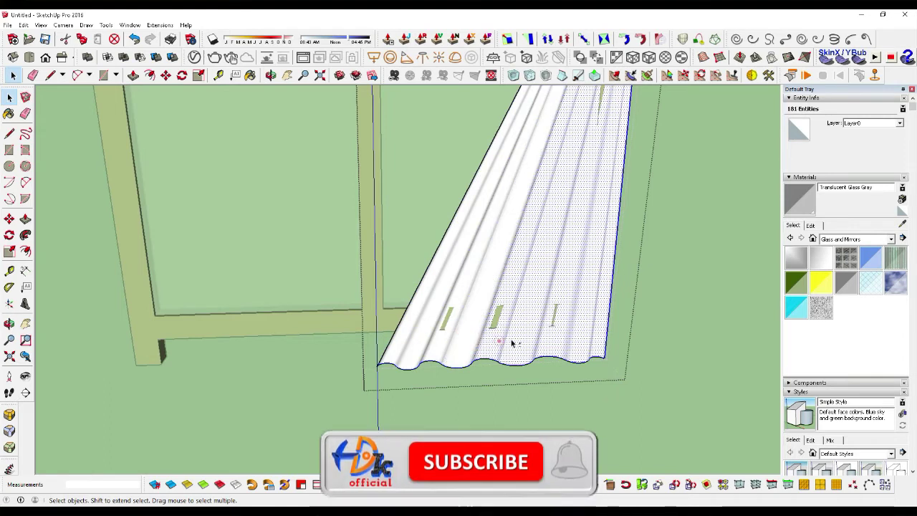
{"action": "left_click", "coordinate": [511, 343], "text": "shift"}
{"action": "left_click", "coordinate": [530, 335], "text": "shift"}
{"action": "left_click", "coordinate": [551, 333], "text": "shift"}
{"action": "left_click", "coordinate": [564, 334], "text": "shift"}
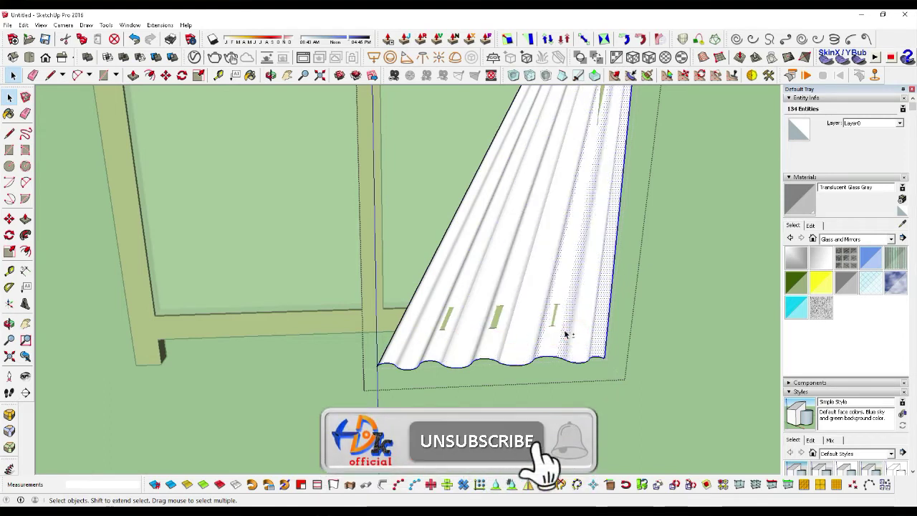
{"action": "left_click", "coordinate": [565, 331], "text": "shift"}
{"action": "left_click", "coordinate": [601, 337], "text": "shift"}
{"action": "left_click", "coordinate": [606, 330], "text": "shift"}
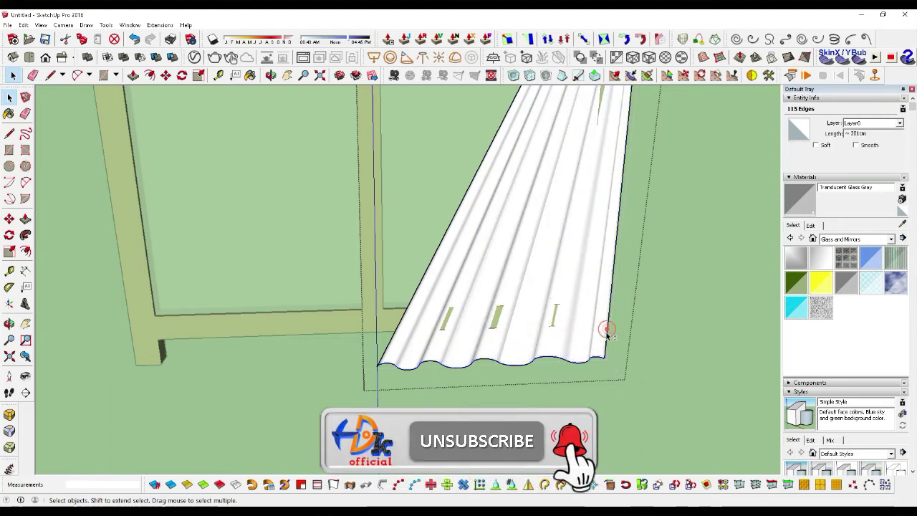
Scale the bottom hem edges to 0.55 of their width and leave the group.
{"action": "key", "text": "s"}
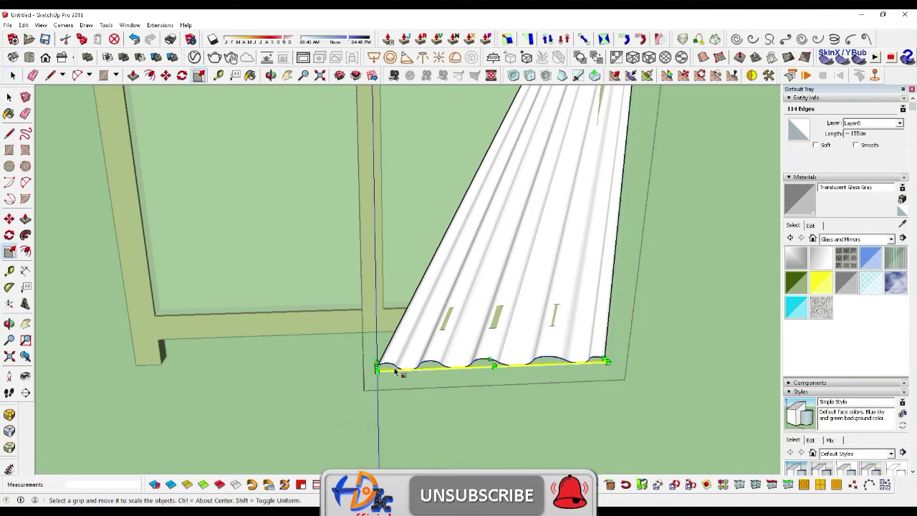
{"action": "left_click_drag", "start_coordinate": [378, 367], "coordinate": [484, 356]}
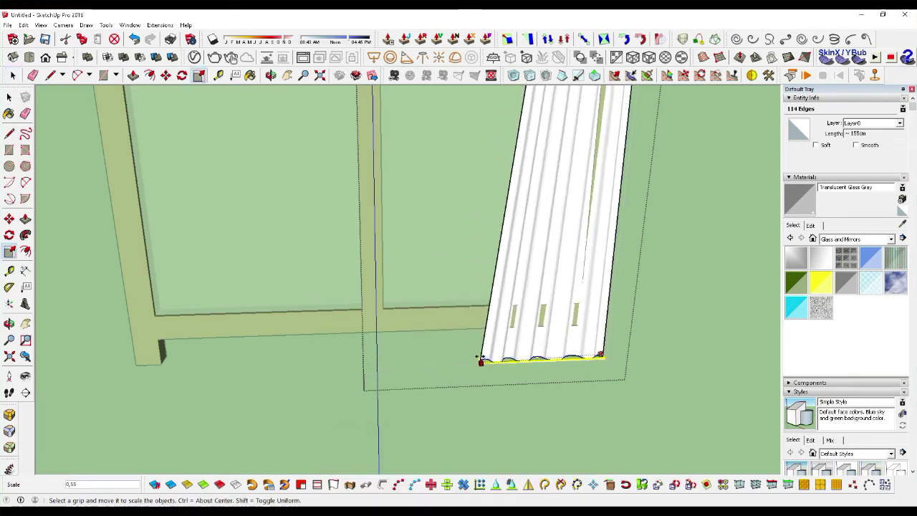
{"action": "left_click_drag", "start_coordinate": [484, 356], "coordinate": [479, 359]}
{"action": "left_click", "coordinate": [11, 97]}
{"action": "left_click", "coordinate": [344, 399]}
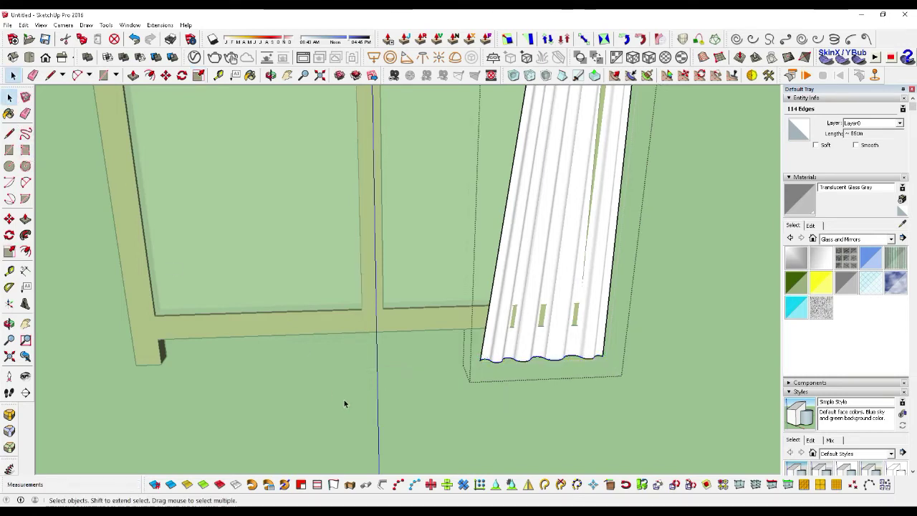
Combine the upper and lower curtain parts into a single group.
{"action": "middle_click_drag", "start_coordinate": [344, 400], "coordinate": [311, 394]}
{"action": "scroll", "coordinate": [311, 394], "scroll_direction": "down", "scroll_amount": 3}
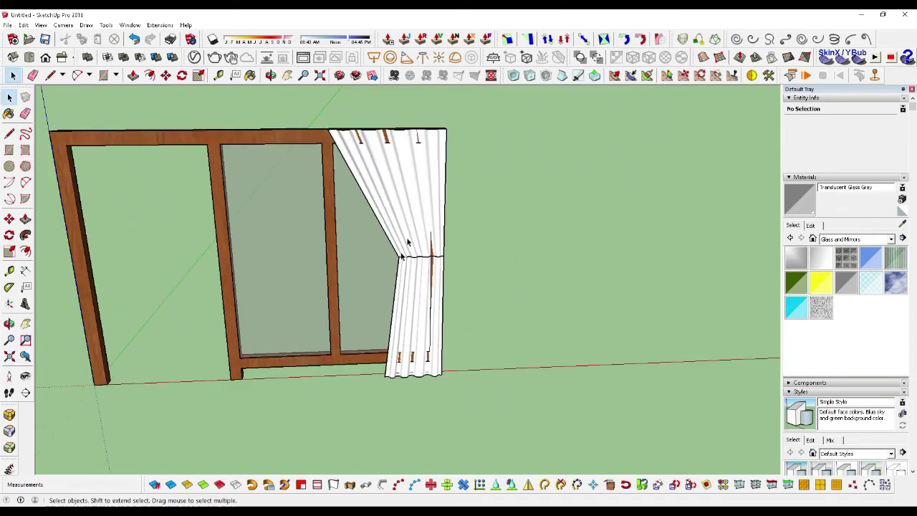
{"action": "left_click", "coordinate": [420, 216]}
{"action": "left_click", "coordinate": [419, 271], "text": "shift"}
{"action": "right_click", "coordinate": [418, 273]}
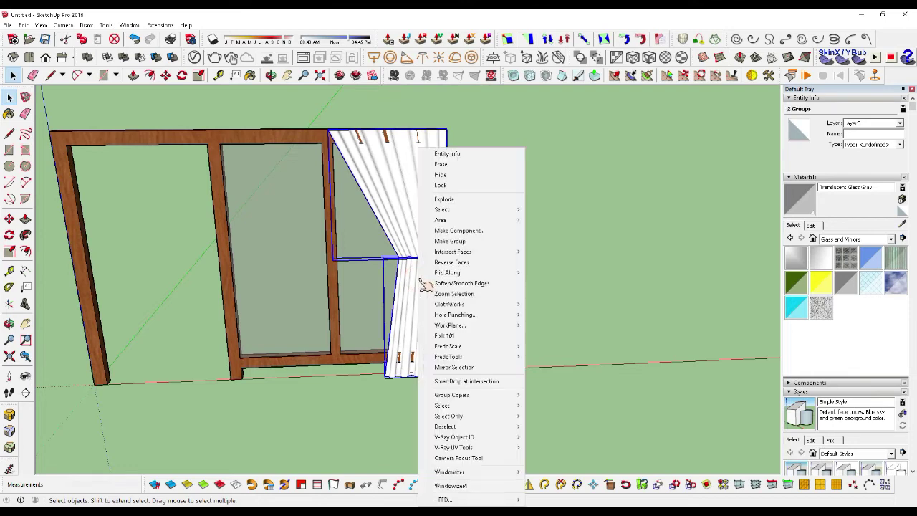
{"action": "left_click", "coordinate": [462, 241]}
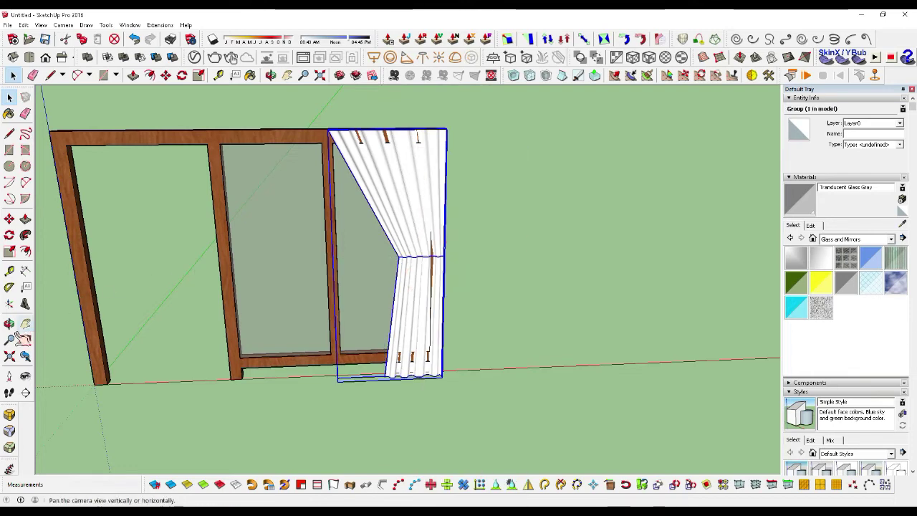
{"action": "mouse_move", "coordinate": [338, 233]}
{"action": "left_mouse_down"}
{"action": "mouse_move", "coordinate": [467, 205]}
{"action": "mouse_move", "coordinate": [416, 114]}
{"action": "mouse_move", "coordinate": [417, 135]}
{"action": "mouse_move", "coordinate": [473, 189]}
{"action": "left_mouse_up"}
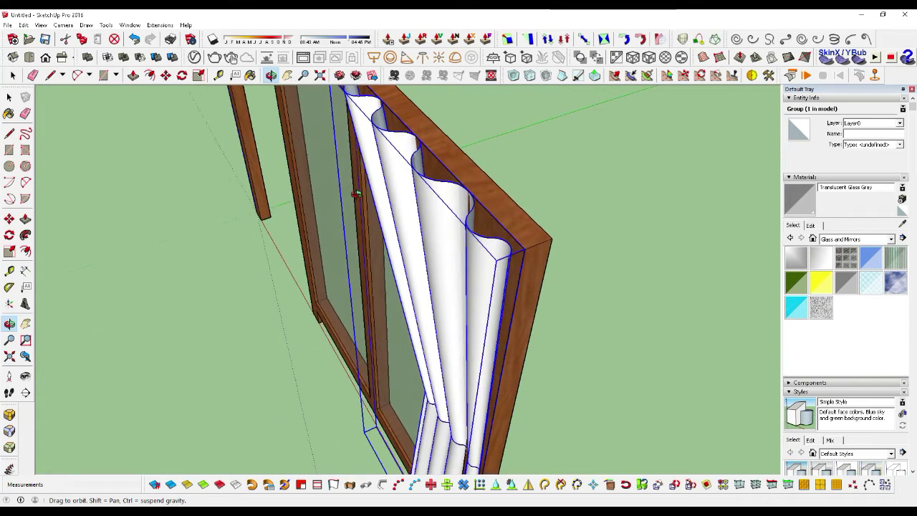
Move the curtain group a few centimetres along green so it sits against the window frame.
{"action": "scroll", "coordinate": [472, 190], "scroll_direction": "up", "scroll_amount": 2}
{"action": "scroll", "coordinate": [470, 193], "scroll_direction": "up", "scroll_amount": 2}
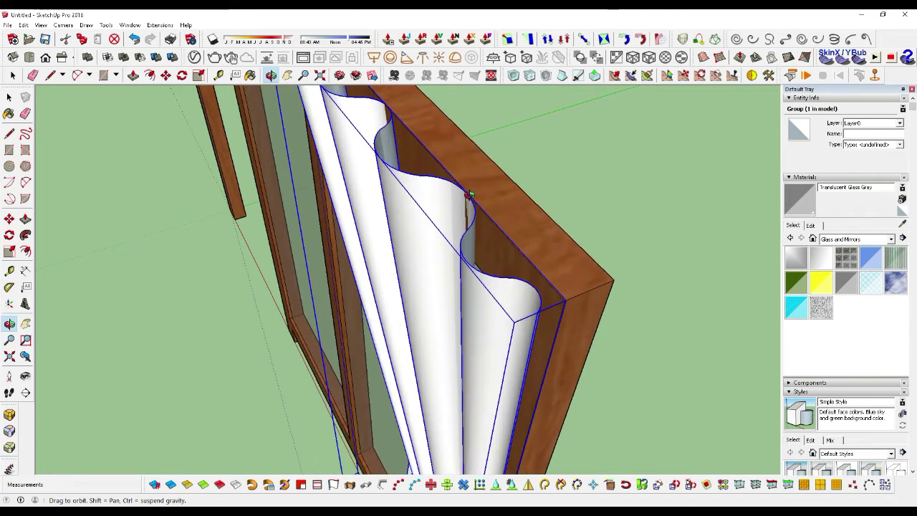
{"action": "key", "text": "m"}
{"action": "left_click", "coordinate": [469, 197]}
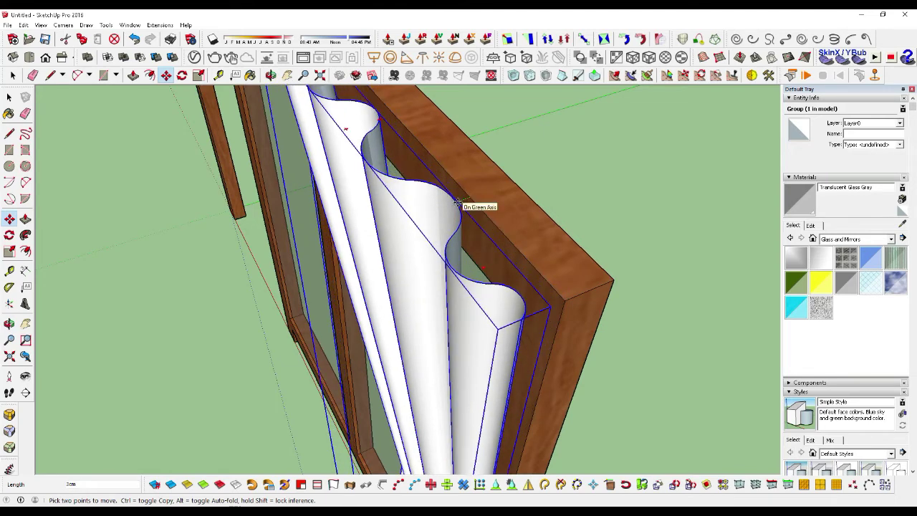
{"action": "left_click", "coordinate": [457, 202]}
{"action": "key", "text": "space"}
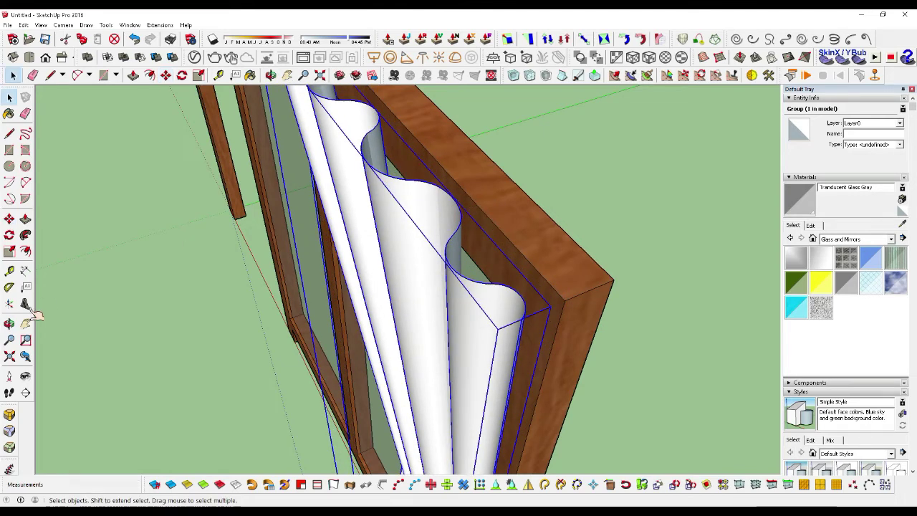
Orbit and zoom to a close view of the curtain facing the window.
{"action": "left_click", "coordinate": [9, 324]}
{"action": "left_click_drag", "start_coordinate": [610, 211], "coordinate": [452, 242]}
{"action": "scroll", "coordinate": [451, 242], "scroll_direction": "down", "scroll_amount": 3}
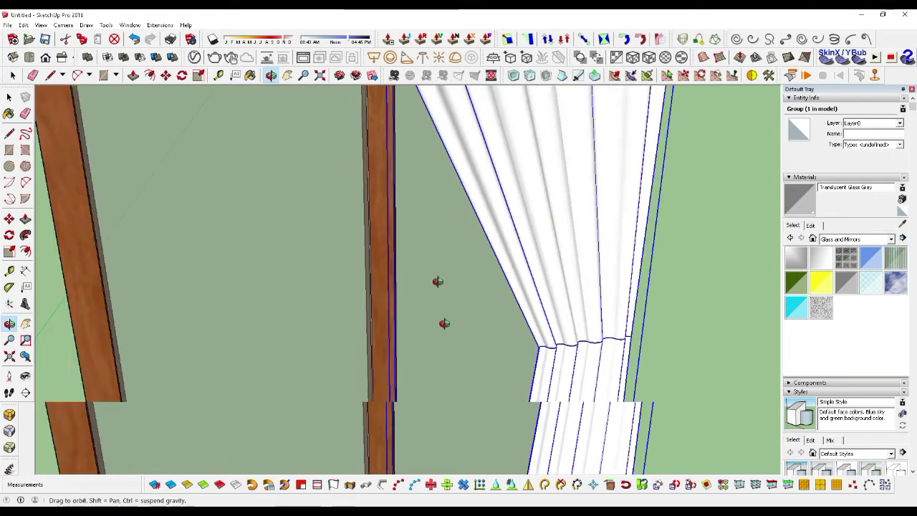
{"action": "scroll", "coordinate": [437, 286], "scroll_direction": "down", "scroll_amount": 3}
{"action": "scroll", "coordinate": [483, 316], "scroll_direction": "down", "scroll_amount": 2}
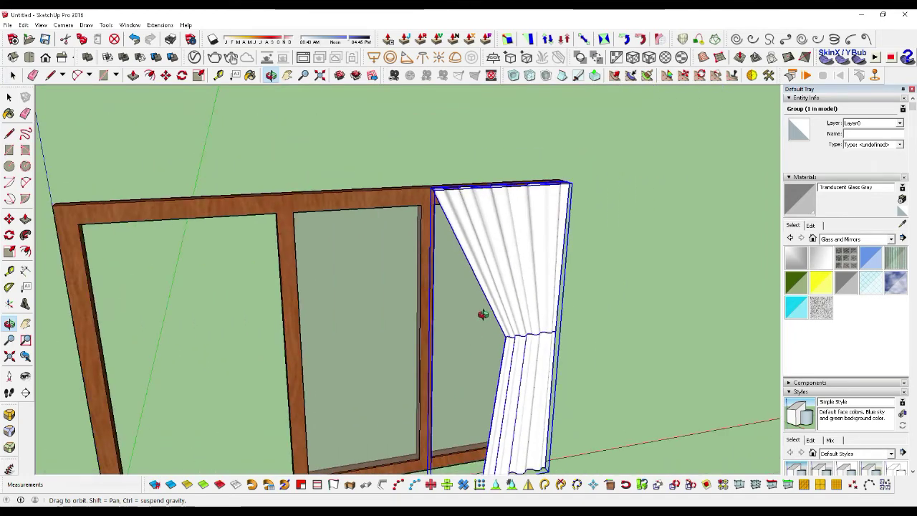
{"action": "left_click_drag", "start_coordinate": [477, 313], "coordinate": [463, 309]}
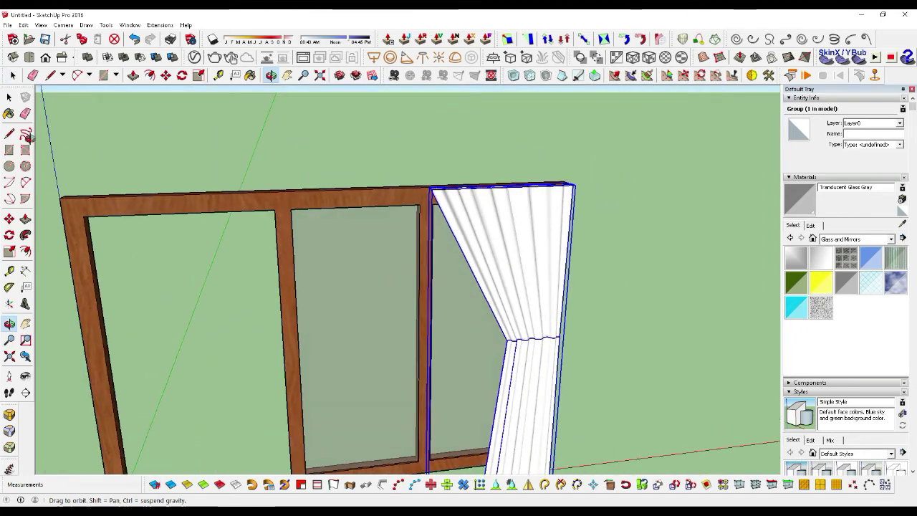
{"action": "left_click", "coordinate": [9, 96]}
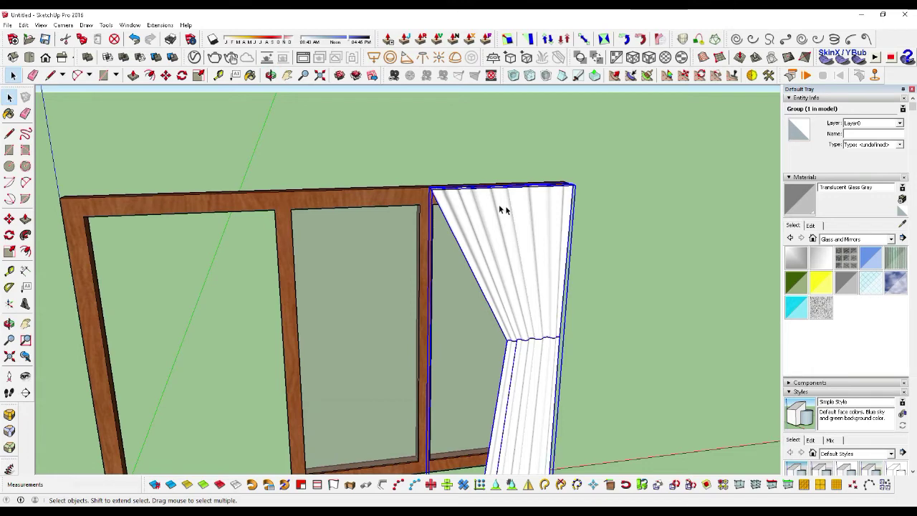
Copy the curtain over the left pane and mirror the copy to face the other way.
{"action": "key", "text": "m"}
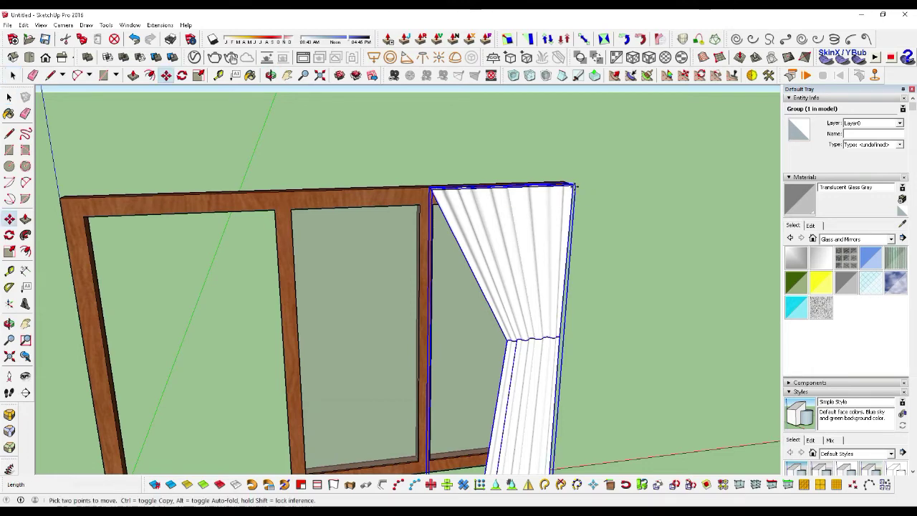
{"action": "left_click", "coordinate": [573, 186]}
{"action": "key", "text": "ctrl"}
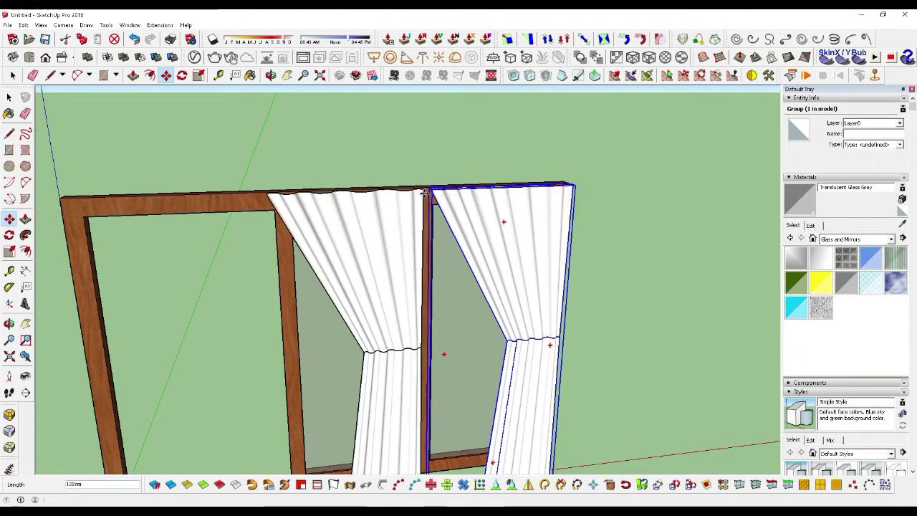
{"action": "left_click", "coordinate": [425, 194]}
{"action": "right_click", "coordinate": [426, 194]}
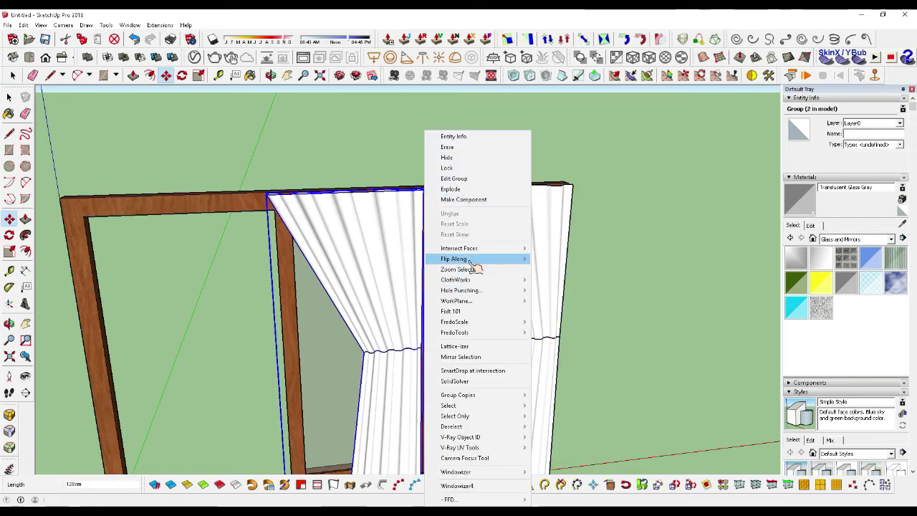
{"action": "mouse_move", "coordinate": [473, 259]}
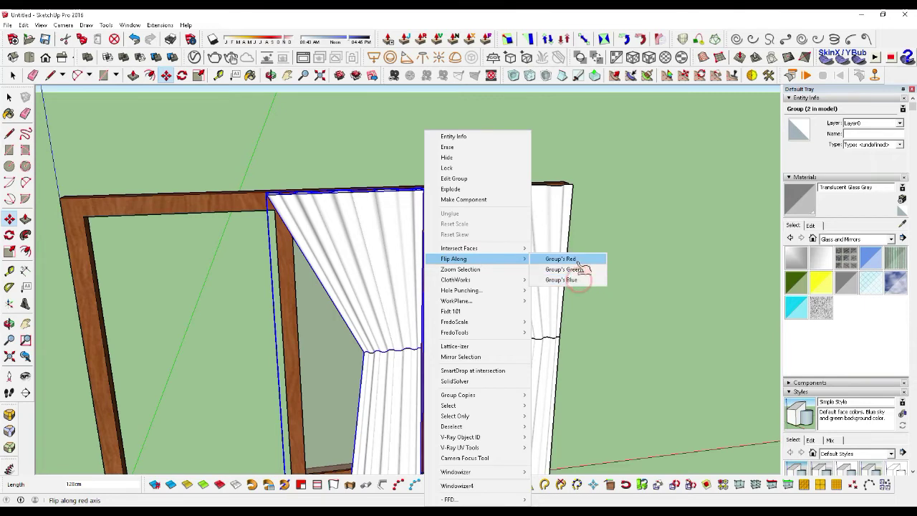
{"action": "left_click", "coordinate": [580, 279]}
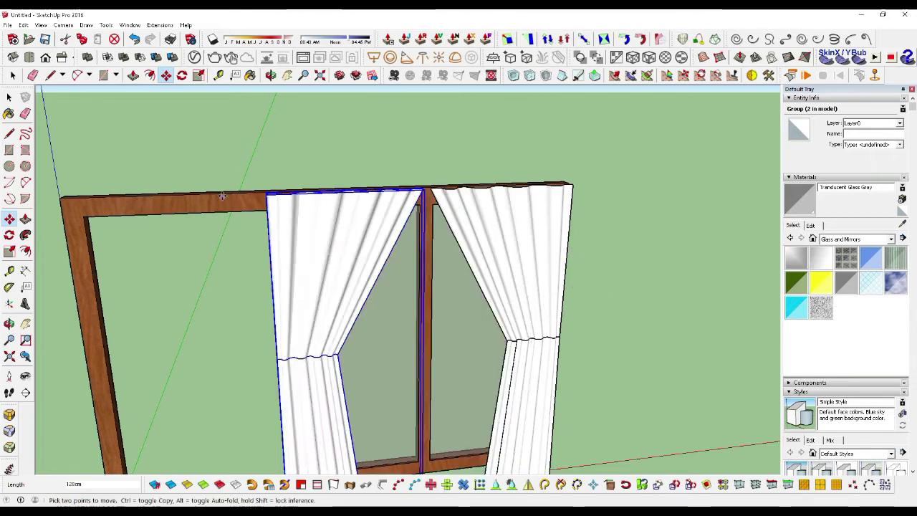
Slide the mirrored left curtain against the centre mullion and clear the selection.
{"action": "scroll", "coordinate": [441, 191], "scroll_direction": "up", "scroll_amount": 2}
{"action": "scroll", "coordinate": [444, 189], "scroll_direction": "up", "scroll_amount": 2}
{"action": "scroll", "coordinate": [446, 188], "scroll_direction": "up", "scroll_amount": 2}
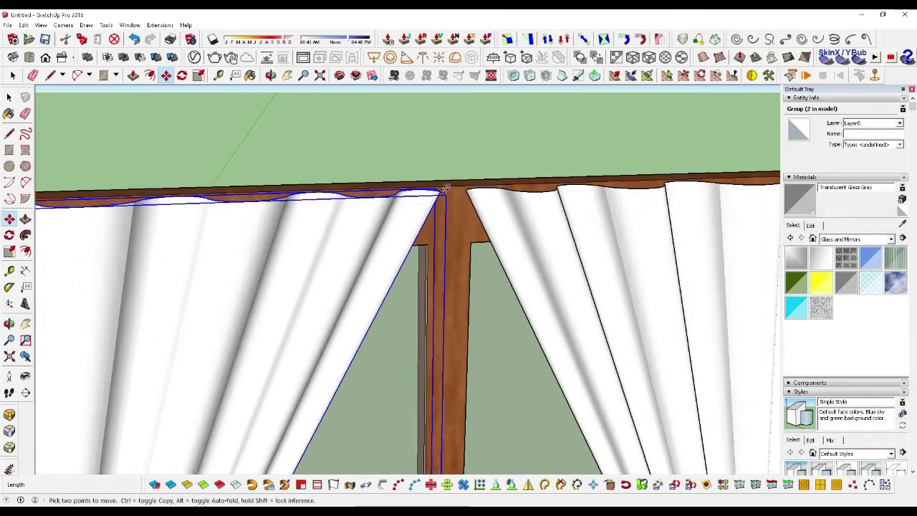
{"action": "left_click", "coordinate": [442, 192]}
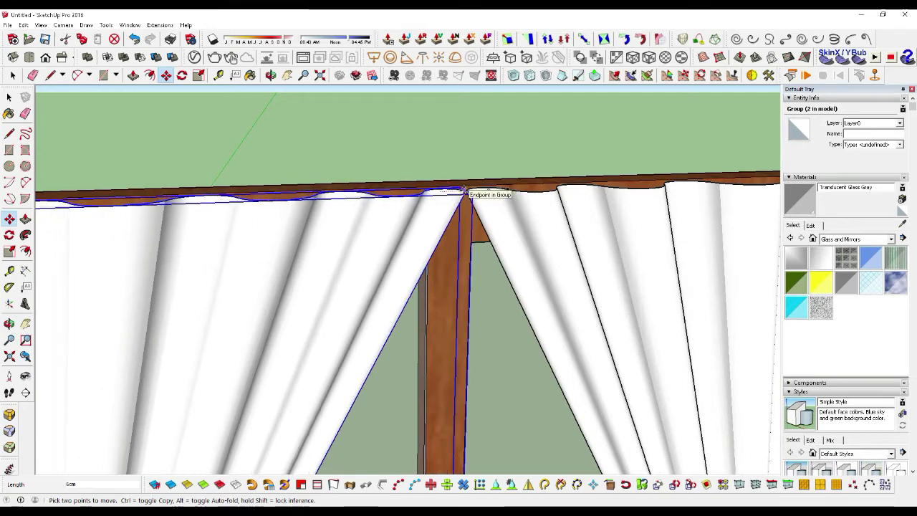
{"action": "scroll", "coordinate": [462, 191], "scroll_direction": "down", "scroll_amount": 3}
{"action": "scroll", "coordinate": [461, 190], "scroll_direction": "down", "scroll_amount": 1}
{"action": "scroll", "coordinate": [461, 191], "scroll_direction": "down", "scroll_amount": 1}
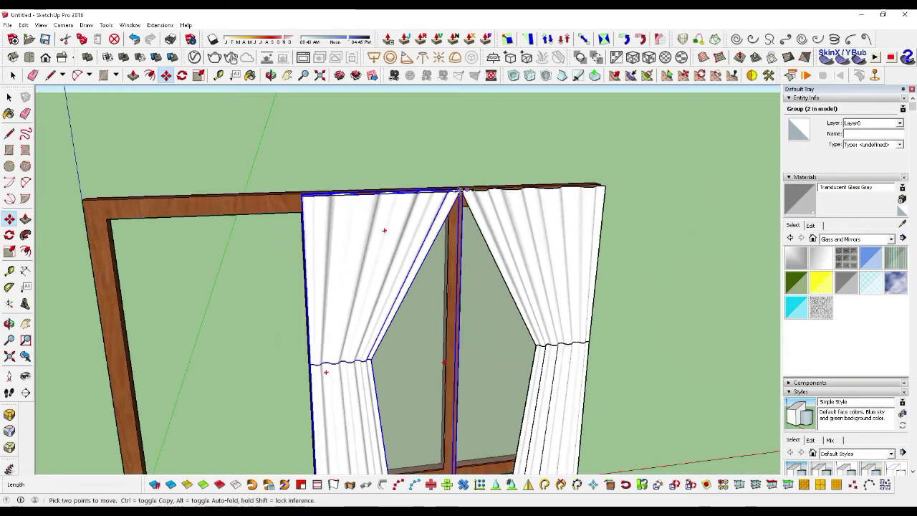
{"action": "scroll", "coordinate": [447, 201], "scroll_direction": "down", "scroll_amount": 1}
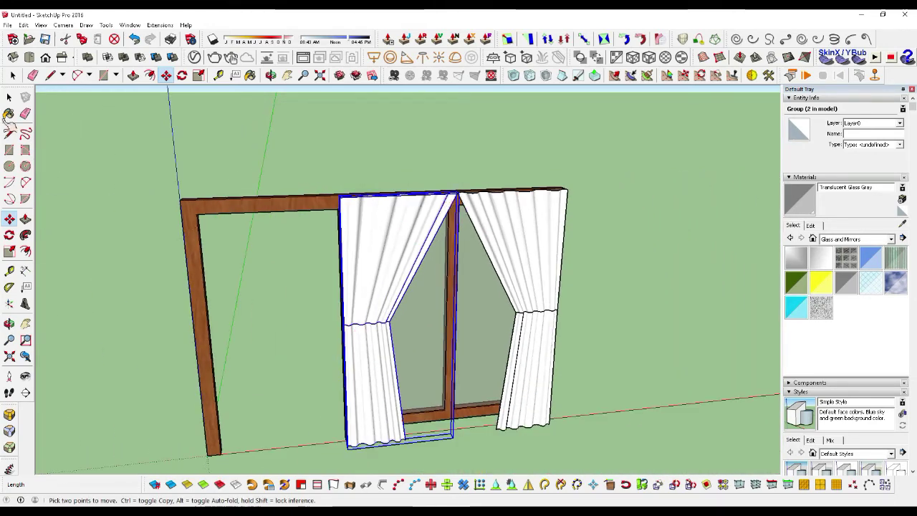
{"action": "left_click", "coordinate": [9, 97]}
{"action": "left_click", "coordinate": [334, 135]}
Orbit and zoom to view both curtains framing the window.
{"action": "mouse_move", "coordinate": [334, 135]}
{"action": "middle_mouse_down"}
{"action": "mouse_move", "coordinate": [434, 194]}
{"action": "mouse_move", "coordinate": [513, 210]}
{"action": "middle_mouse_up"}
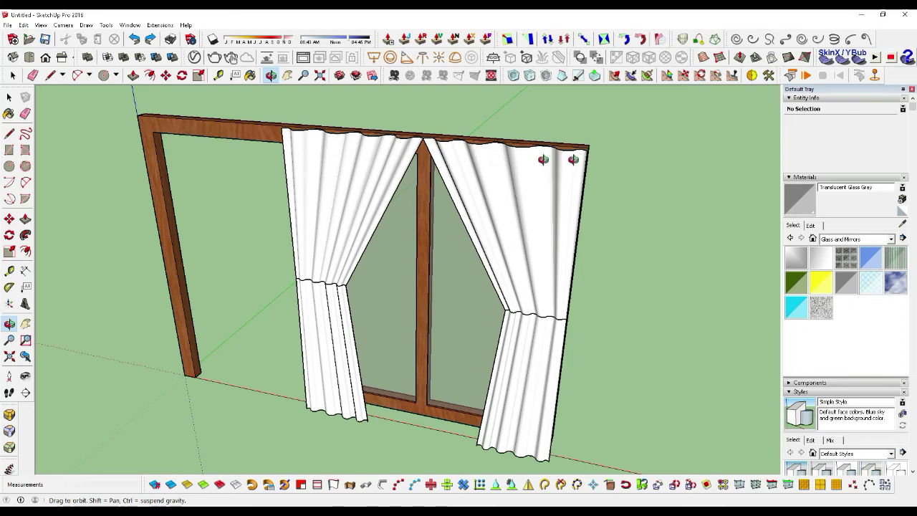
{"action": "scroll", "coordinate": [211, 179], "scroll_direction": "down", "scroll_amount": 2}
{"action": "scroll", "coordinate": [209, 176], "scroll_direction": "down", "scroll_amount": 2}
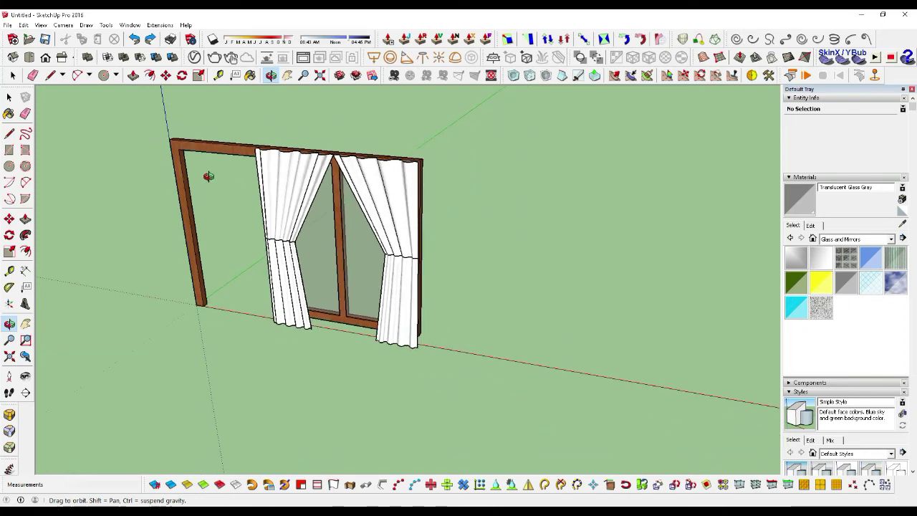
{"action": "scroll", "coordinate": [493, 353], "scroll_direction": "up", "scroll_amount": 2}
{"action": "scroll", "coordinate": [491, 352], "scroll_direction": "up", "scroll_amount": 1}
{"action": "scroll", "coordinate": [528, 360], "scroll_direction": "down", "scroll_amount": 2}
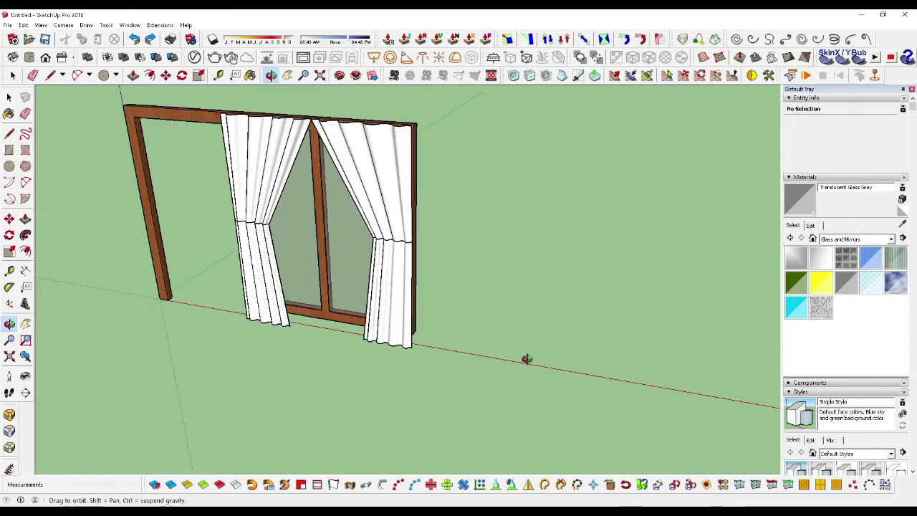
{"action": "scroll", "coordinate": [527, 360], "scroll_direction": "down", "scroll_amount": 1}
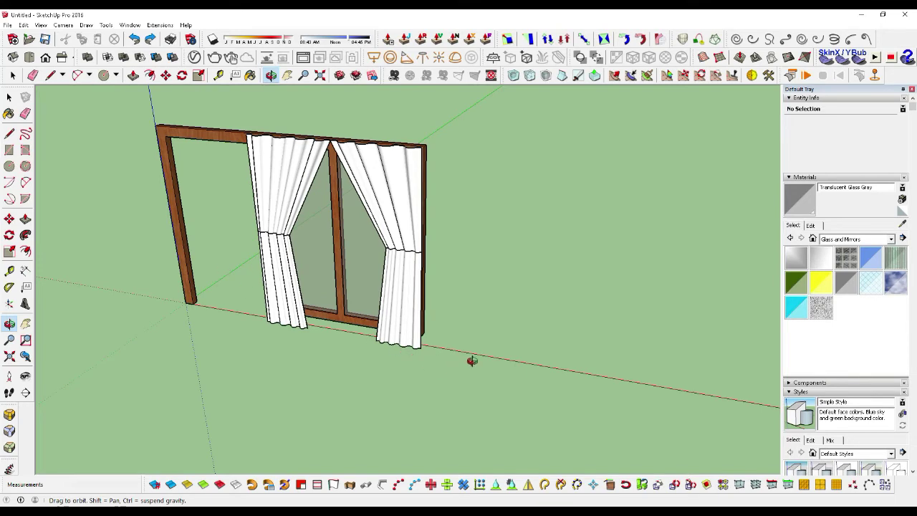
{"action": "scroll", "coordinate": [474, 360], "scroll_direction": "up", "scroll_amount": 2}
{"action": "scroll", "coordinate": [523, 370], "scroll_direction": "down", "scroll_amount": 3}
{"action": "scroll", "coordinate": [527, 369], "scroll_direction": "down", "scroll_amount": 1}
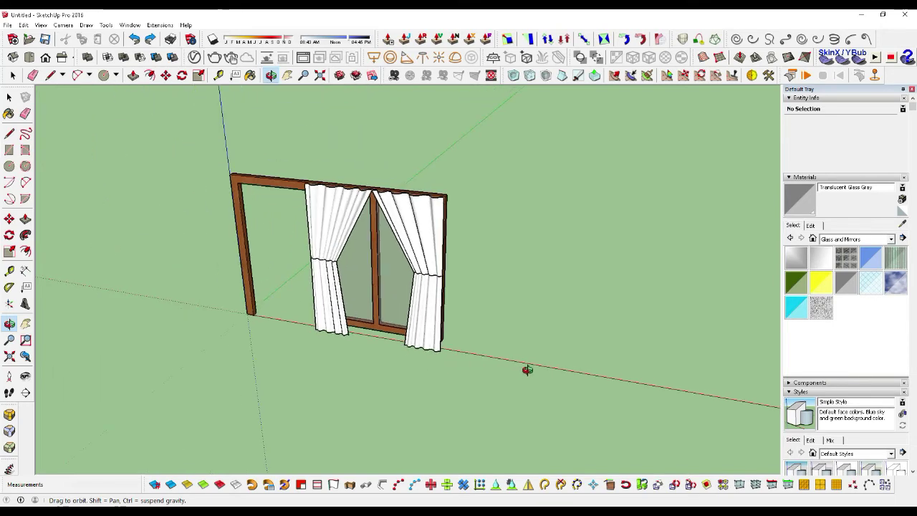
Draw a 5 cm-radius circle centred on the red axis beside the window.
{"action": "left_click", "coordinate": [9, 167]}
{"action": "scroll", "coordinate": [516, 351], "scroll_direction": "up", "scroll_amount": 2}
{"action": "scroll", "coordinate": [499, 348], "scroll_direction": "up", "scroll_amount": 2}
{"action": "scroll", "coordinate": [496, 354], "scroll_direction": "up", "scroll_amount": 2}
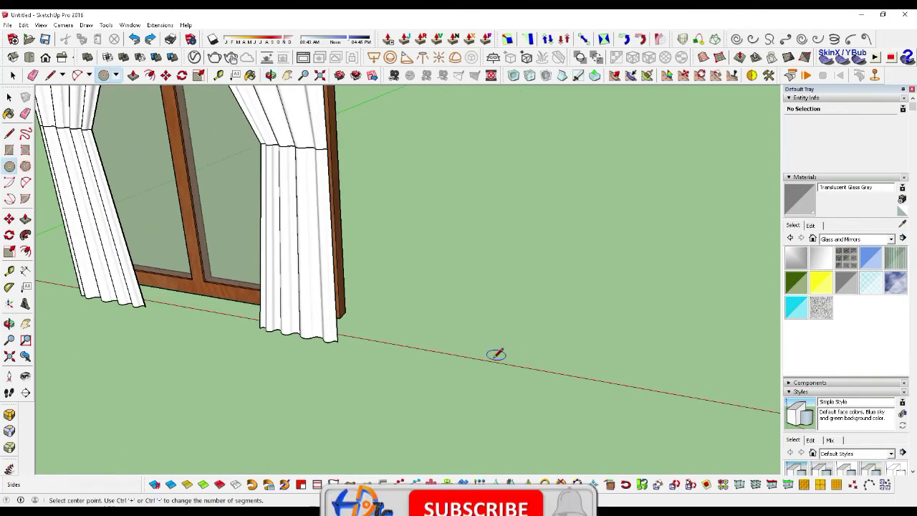
{"action": "left_click", "coordinate": [492, 360]}
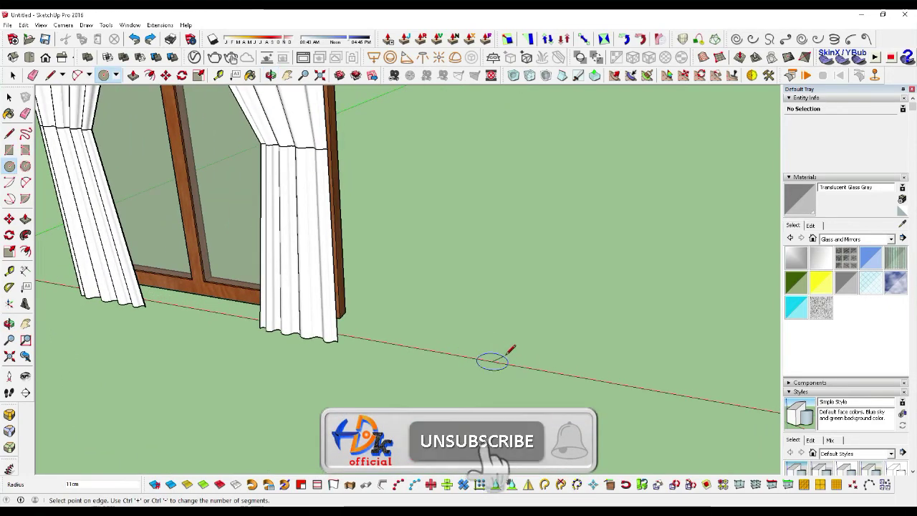
{"action": "type", "text": "5"}
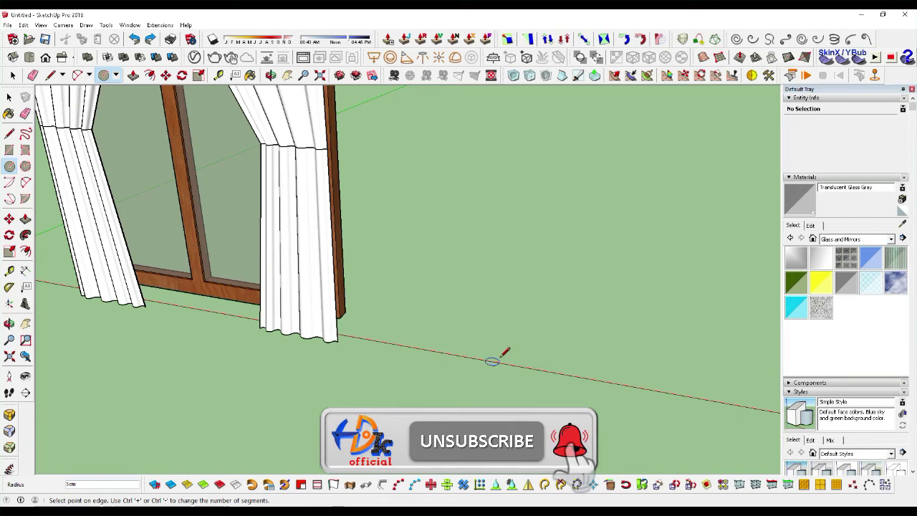
{"action": "key", "text": "Return"}
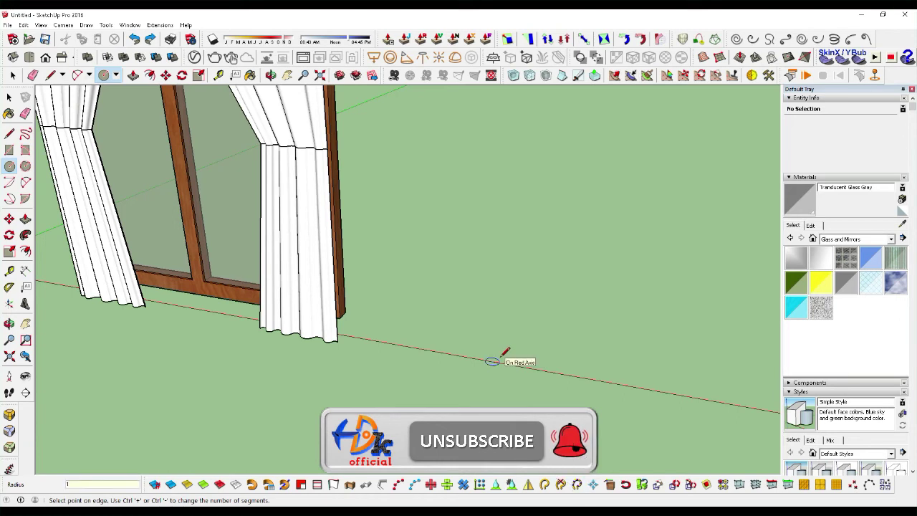
Push/Pull the circle upward into an initial upright cylinder.
{"action": "scroll", "coordinate": [499, 351], "scroll_direction": "up", "scroll_amount": 3}
{"action": "scroll", "coordinate": [496, 354], "scroll_direction": "up", "scroll_amount": 2}
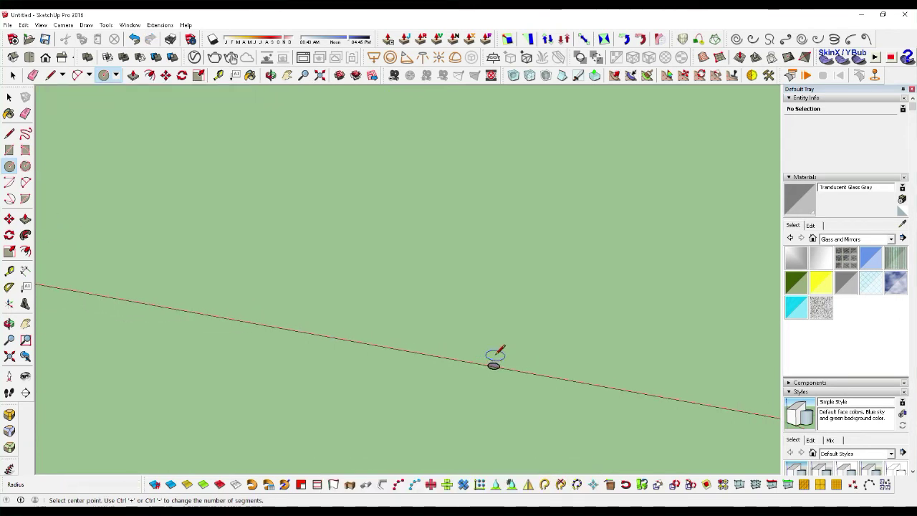
{"action": "left_click", "coordinate": [25, 219]}
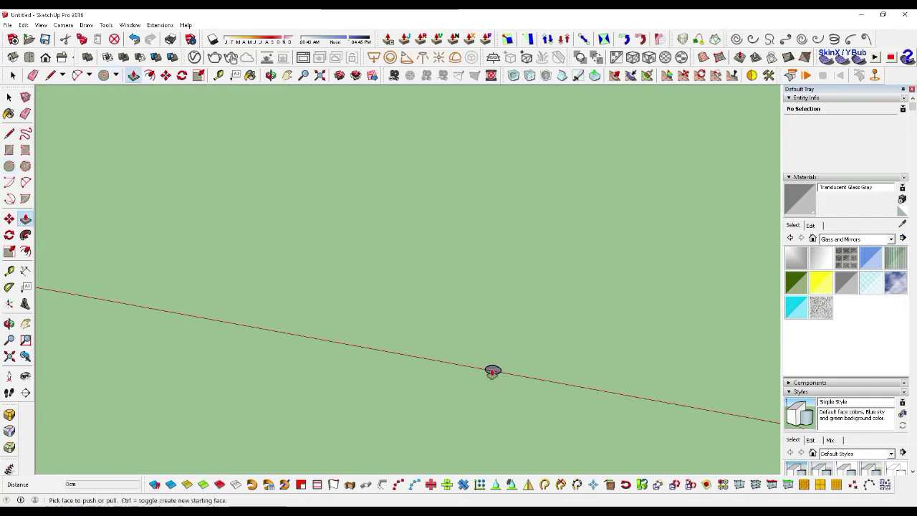
{"action": "left_click", "coordinate": [493, 370]}
{"action": "left_click", "coordinate": [508, 152]}
{"action": "scroll", "coordinate": [490, 419], "scroll_direction": "down", "scroll_amount": 1}
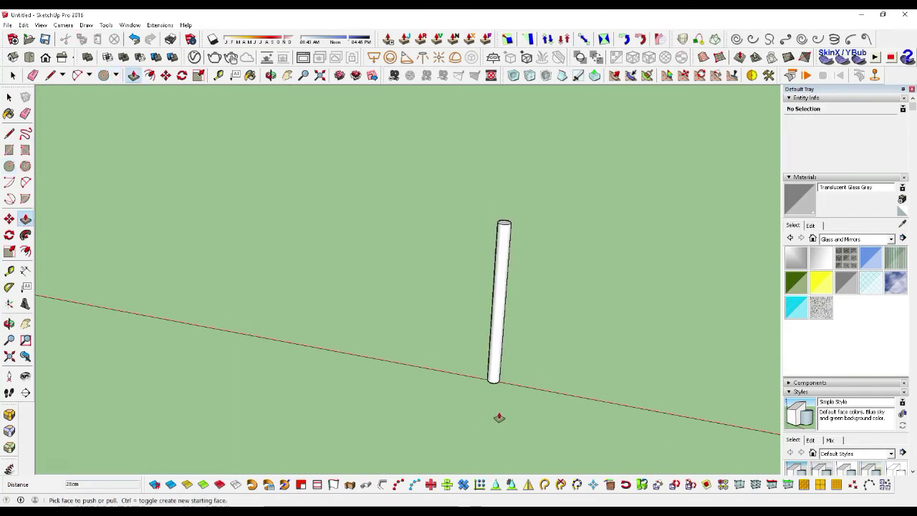
{"action": "scroll", "coordinate": [492, 418], "scroll_direction": "down", "scroll_amount": 1}
{"action": "scroll", "coordinate": [494, 419], "scroll_direction": "down", "scroll_amount": 2}
{"action": "scroll", "coordinate": [499, 418], "scroll_direction": "down", "scroll_amount": 2}
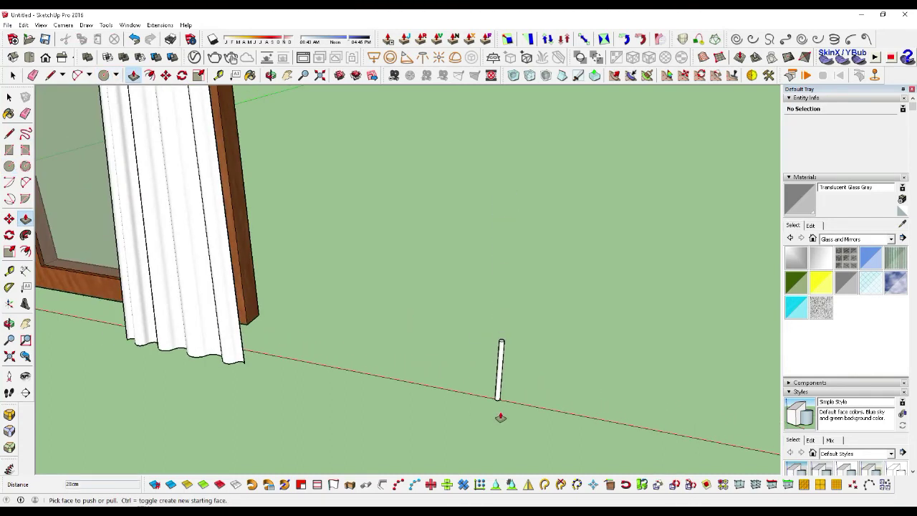
{"action": "scroll", "coordinate": [501, 416], "scroll_direction": "down", "scroll_amount": 2}
{"action": "scroll", "coordinate": [502, 355], "scroll_direction": "up", "scroll_amount": 2}
{"action": "scroll", "coordinate": [501, 359], "scroll_direction": "up", "scroll_amount": 2}
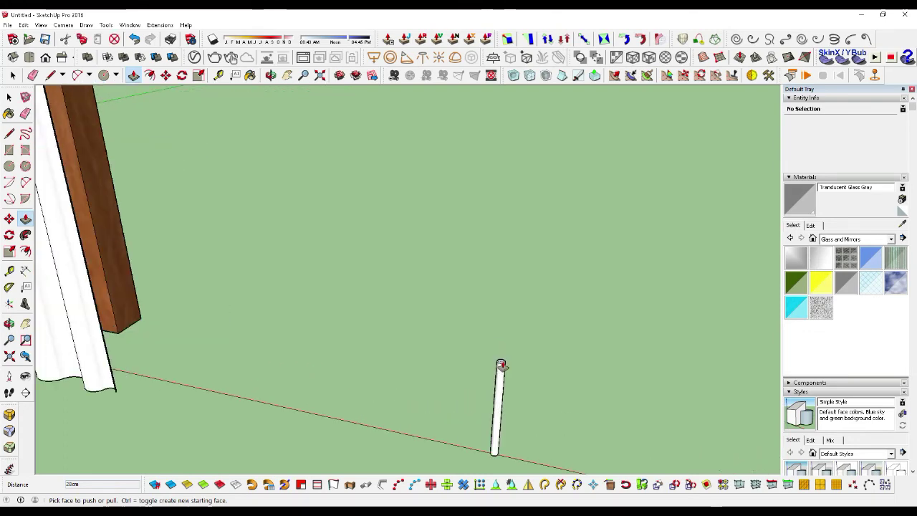
Pull the cylinder's top up twice more, the last pull adding 69 cm.
{"action": "left_click", "coordinate": [502, 363]}
{"action": "left_click", "coordinate": [524, 155]}
{"action": "scroll", "coordinate": [498, 412], "scroll_direction": "down", "scroll_amount": 2}
{"action": "scroll", "coordinate": [497, 415], "scroll_direction": "down", "scroll_amount": 2}
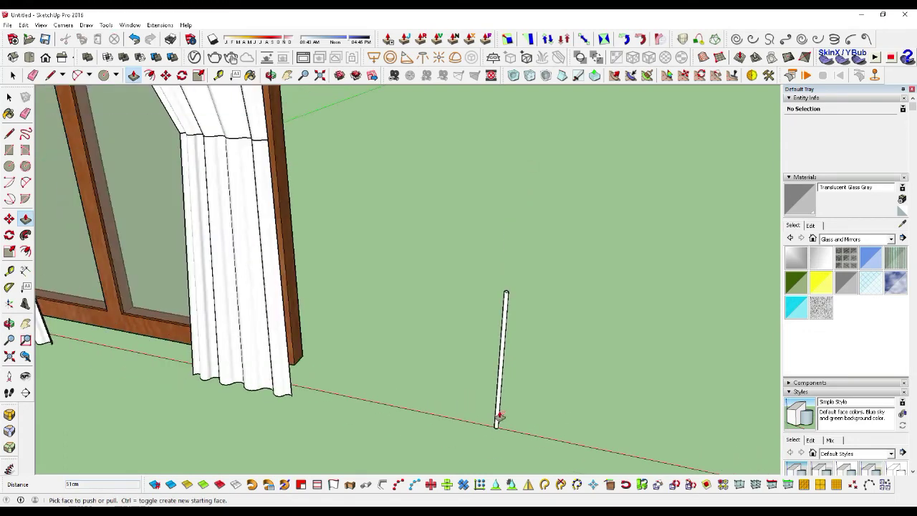
{"action": "scroll", "coordinate": [498, 416], "scroll_direction": "down", "scroll_amount": 2}
{"action": "left_click", "coordinate": [505, 326]}
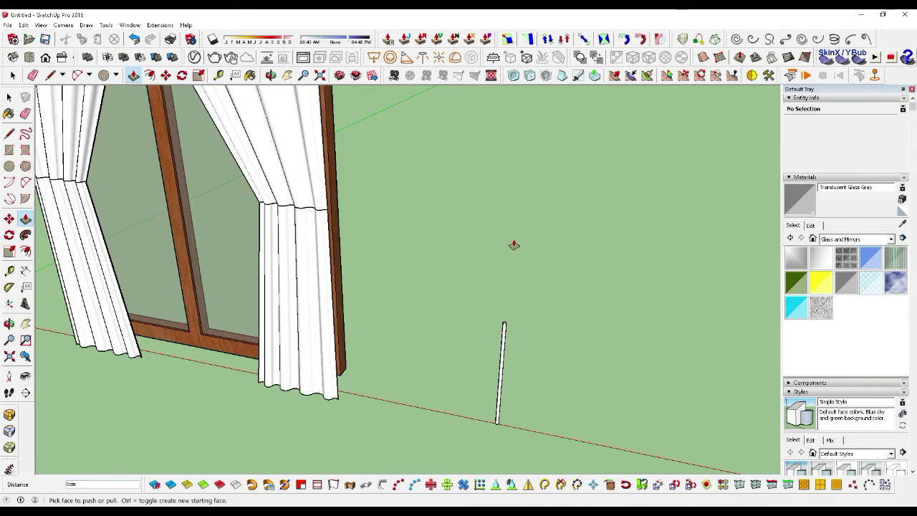
{"action": "scroll", "coordinate": [506, 323], "scroll_direction": "up", "scroll_amount": 2}
{"action": "scroll", "coordinate": [505, 331], "scroll_direction": "up", "scroll_amount": 2}
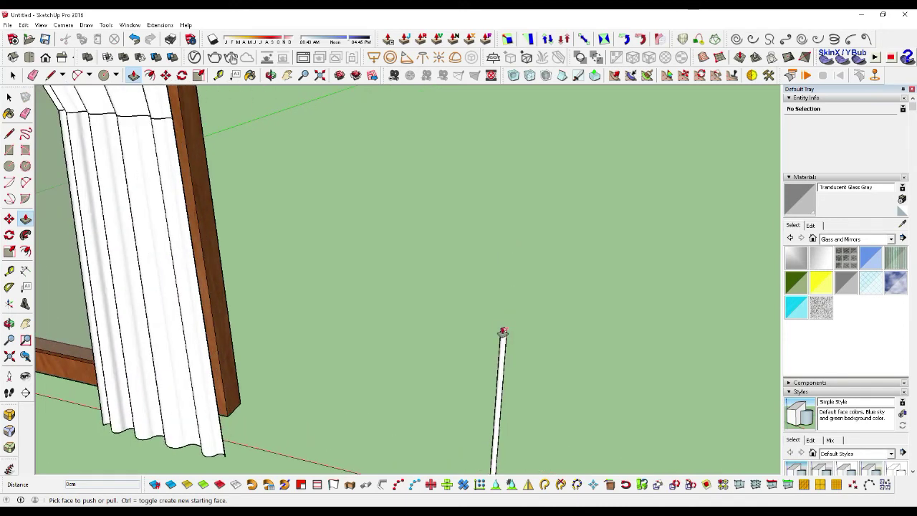
{"action": "left_click", "coordinate": [503, 331]}
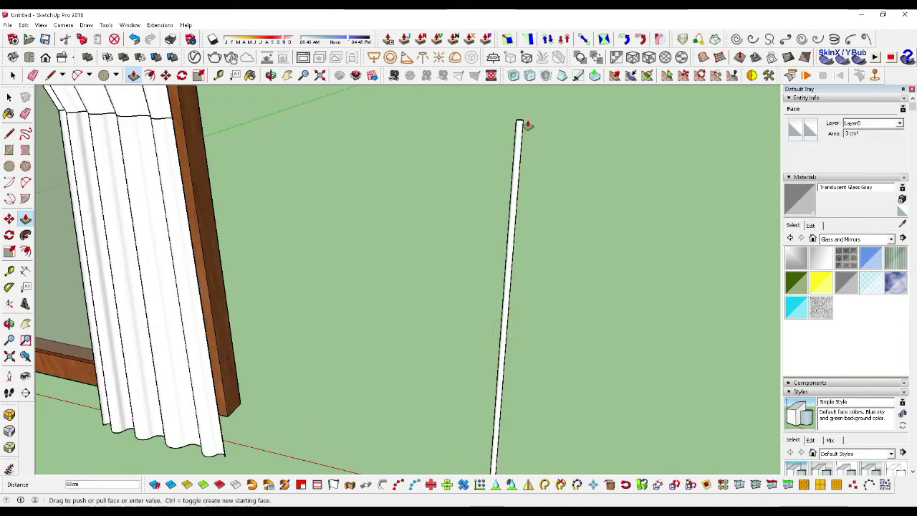
{"action": "left_click", "coordinate": [528, 125]}
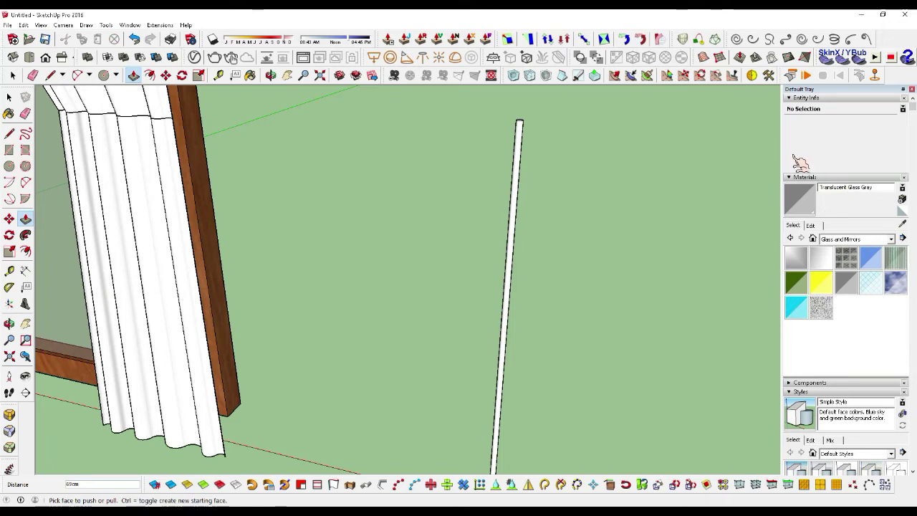
Switch the Materials collection to Metal.
{"action": "left_click", "coordinate": [851, 240]}
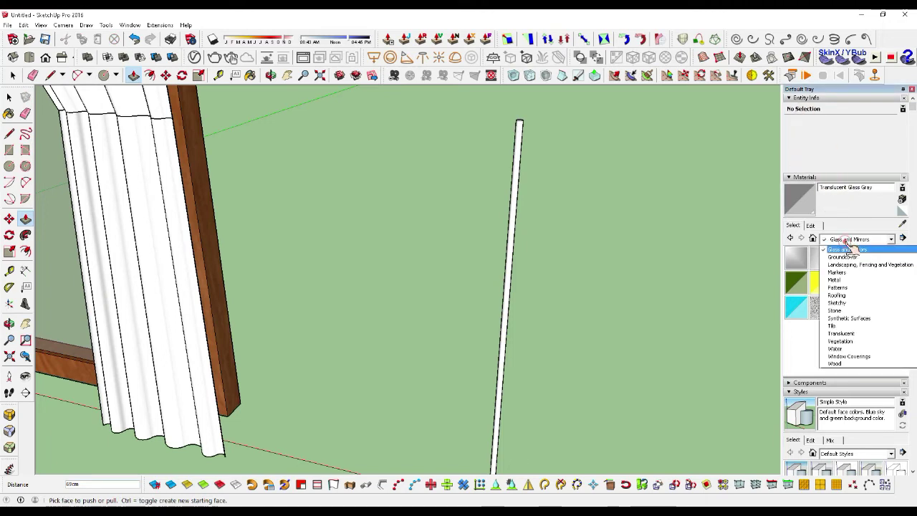
{"action": "left_click", "coordinate": [874, 267]}
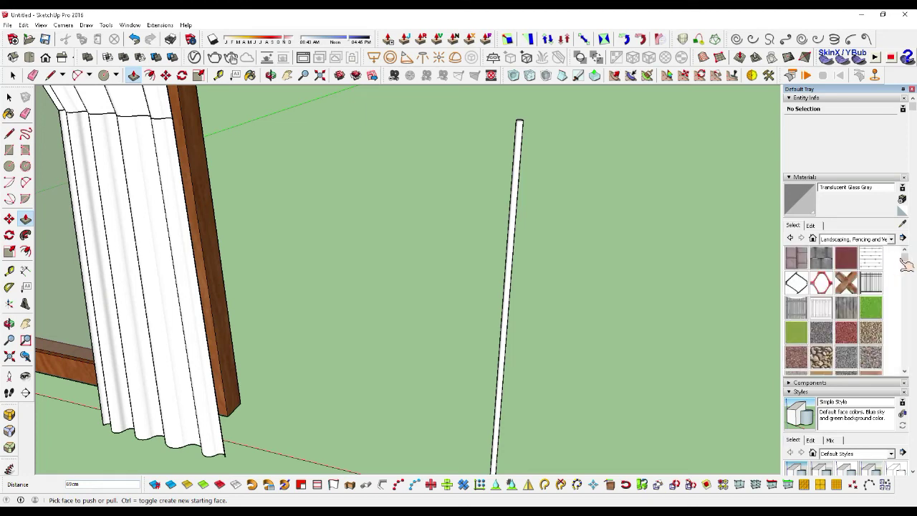
{"action": "mouse_move", "coordinate": [904, 258]}
{"action": "left_mouse_down"}
{"action": "mouse_move", "coordinate": [904, 287]}
{"action": "mouse_move", "coordinate": [905, 252]}
{"action": "left_mouse_up"}
{"action": "left_click", "coordinate": [891, 238]}
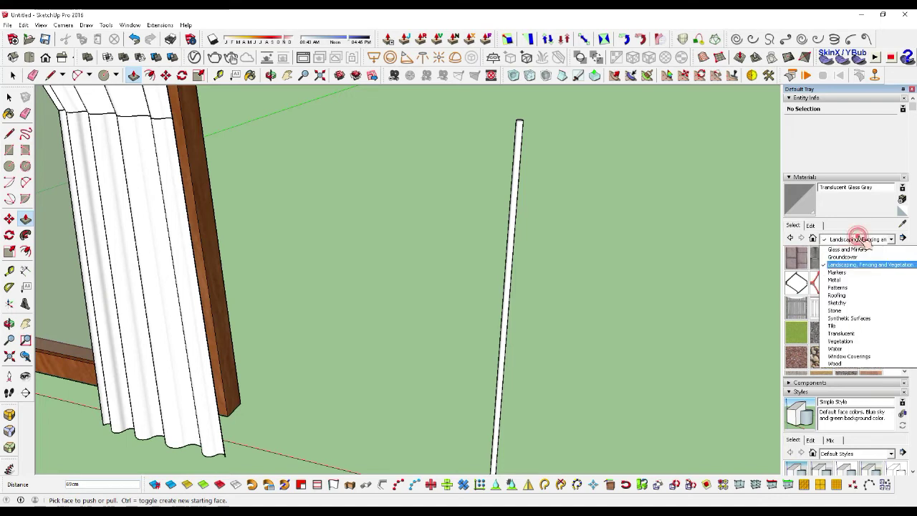
{"action": "left_click", "coordinate": [884, 280]}
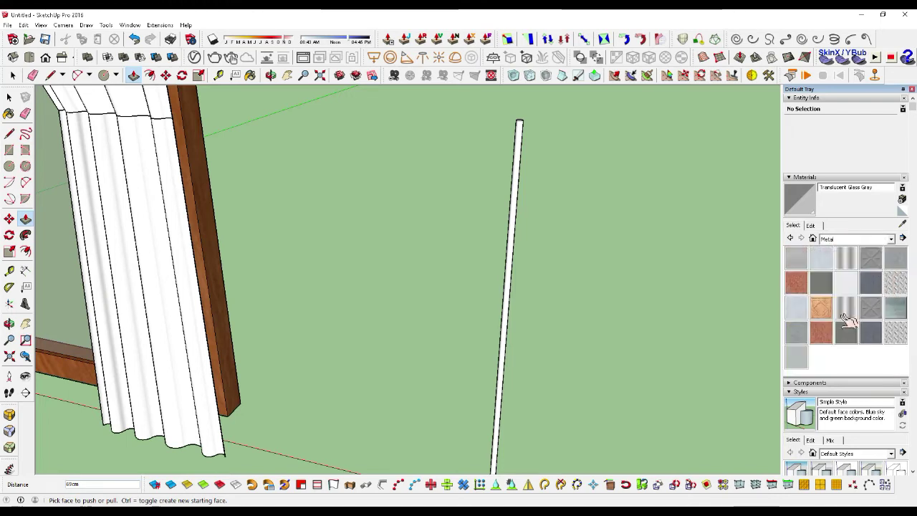
Paint the pole with the Metal_Brass_Ceiling material.
{"action": "left_click", "coordinate": [824, 309]}
{"action": "left_click", "coordinate": [514, 218]}
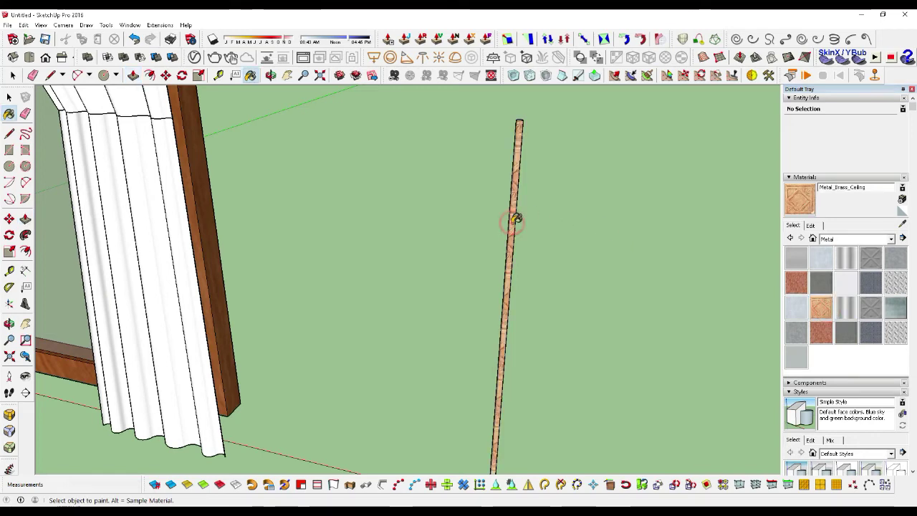
{"action": "scroll", "coordinate": [530, 240], "scroll_direction": "down", "scroll_amount": 2}
{"action": "scroll", "coordinate": [531, 240], "scroll_direction": "down", "scroll_amount": 1}
{"action": "scroll", "coordinate": [608, 265], "scroll_direction": "down", "scroll_amount": 1}
{"action": "scroll", "coordinate": [608, 266], "scroll_direction": "down", "scroll_amount": 1}
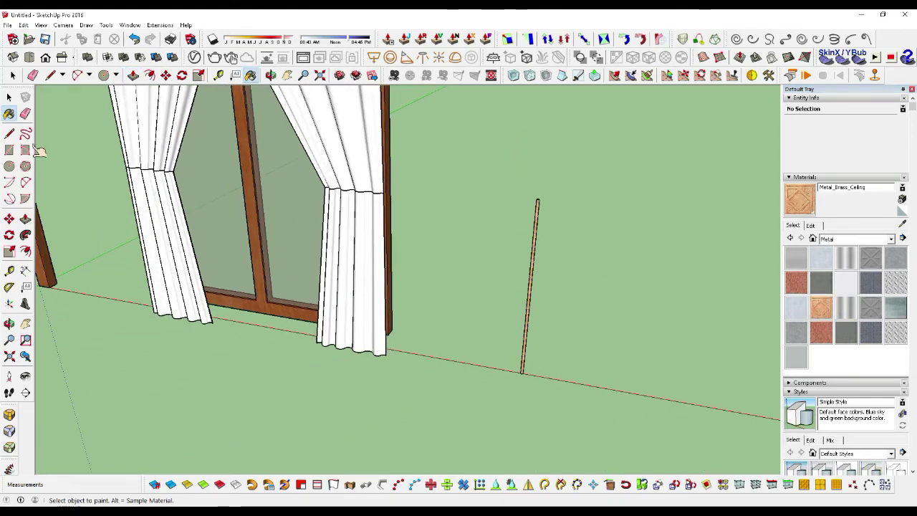
{"action": "left_click", "coordinate": [10, 97]}
{"action": "left_click", "coordinate": [9, 97]}
Select the whole pole and make it a group.
{"action": "left_click_drag", "start_coordinate": [464, 417], "coordinate": [466, 414]}
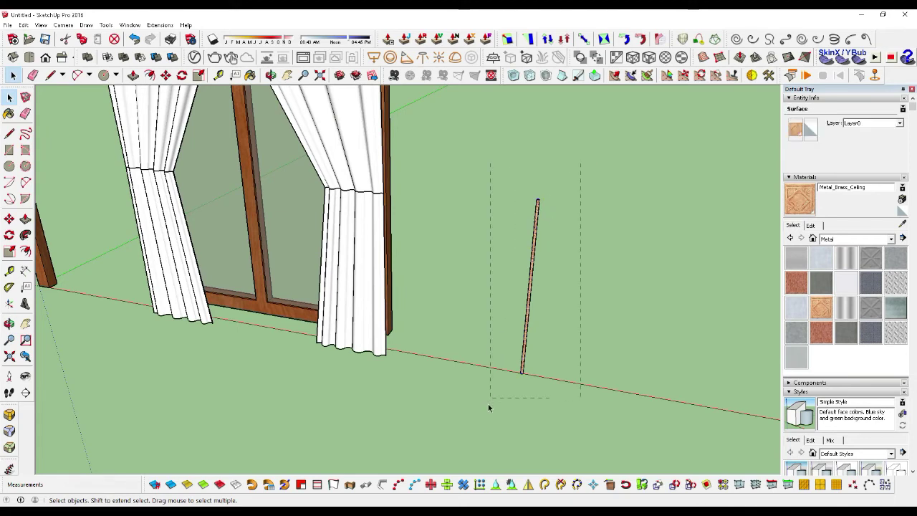
{"action": "right_click", "coordinate": [530, 289]}
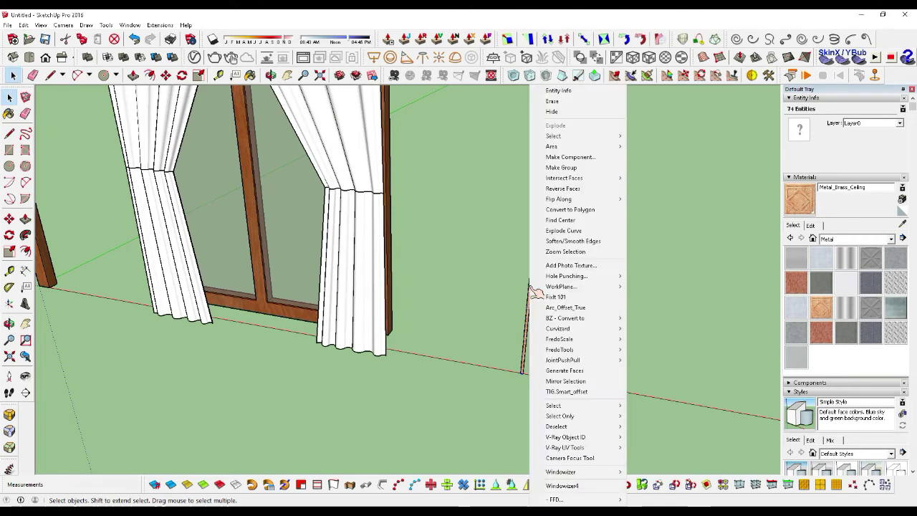
{"action": "left_click", "coordinate": [566, 172]}
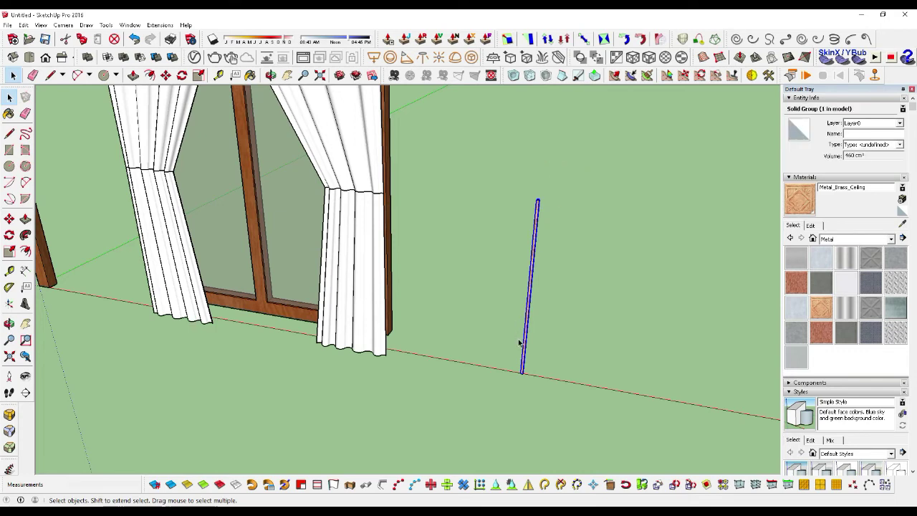
Rotate the pole about its base to lie flat along the red axis.
{"action": "left_click", "coordinate": [9, 235]}
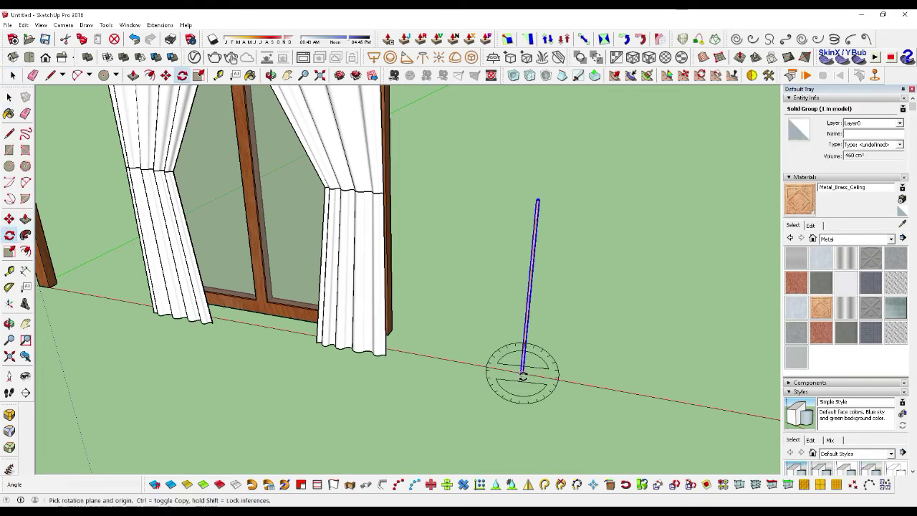
{"action": "left_click", "coordinate": [523, 374]}
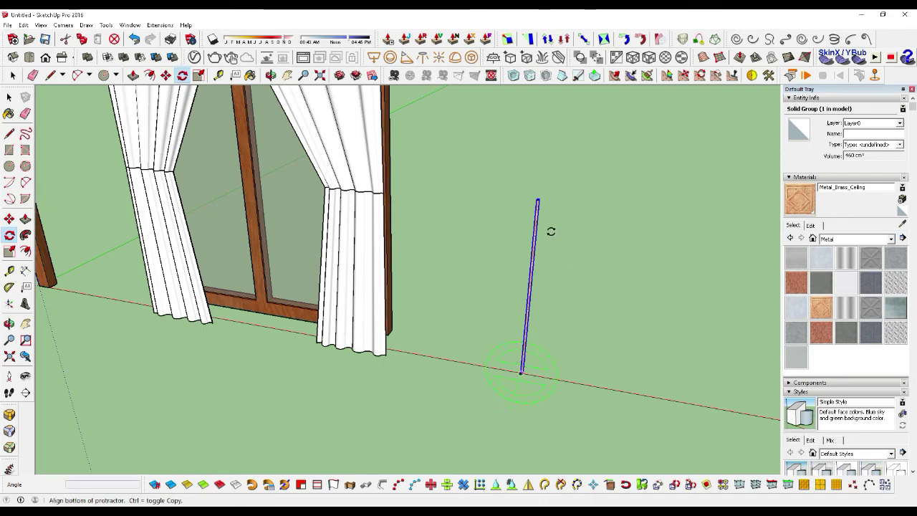
{"action": "left_click", "coordinate": [537, 199]}
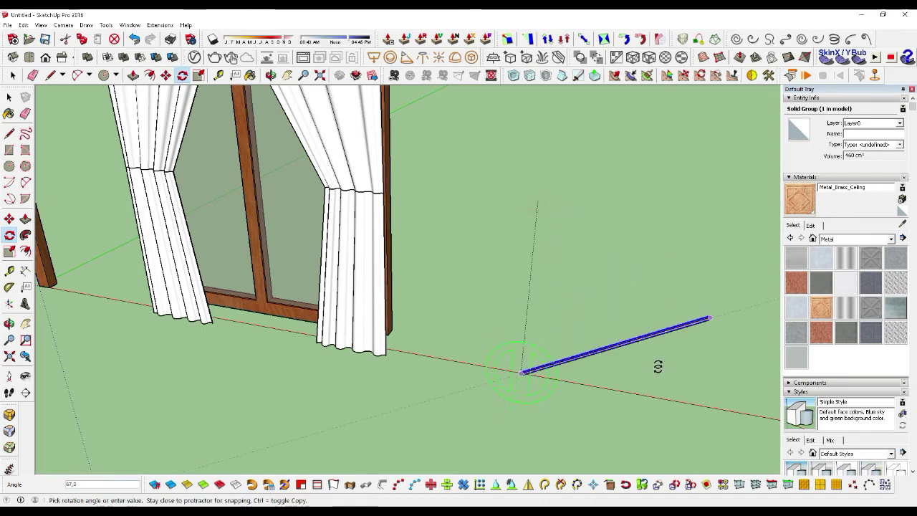
{"action": "left_click", "coordinate": [677, 401]}
{"action": "scroll", "coordinate": [677, 401], "scroll_direction": "down", "scroll_amount": 3}
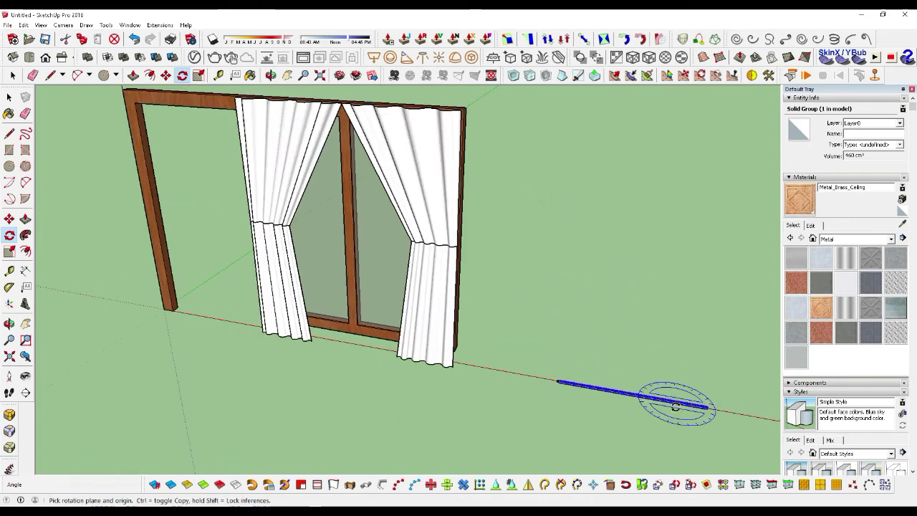
{"action": "scroll", "coordinate": [681, 403], "scroll_direction": "down", "scroll_amount": 2}
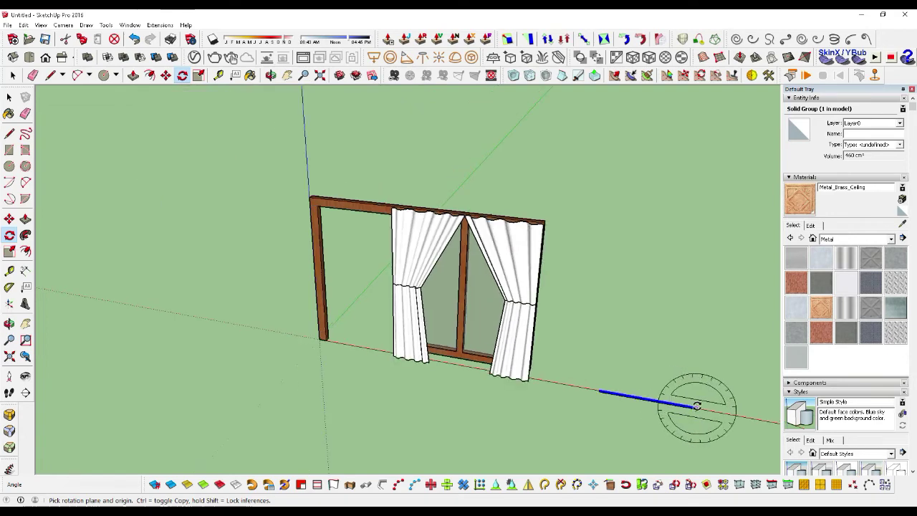
Move the brass rod onto the frame's top, then slide it to the frame's right end.
{"action": "key", "text": "m"}
{"action": "left_click", "coordinate": [695, 407]}
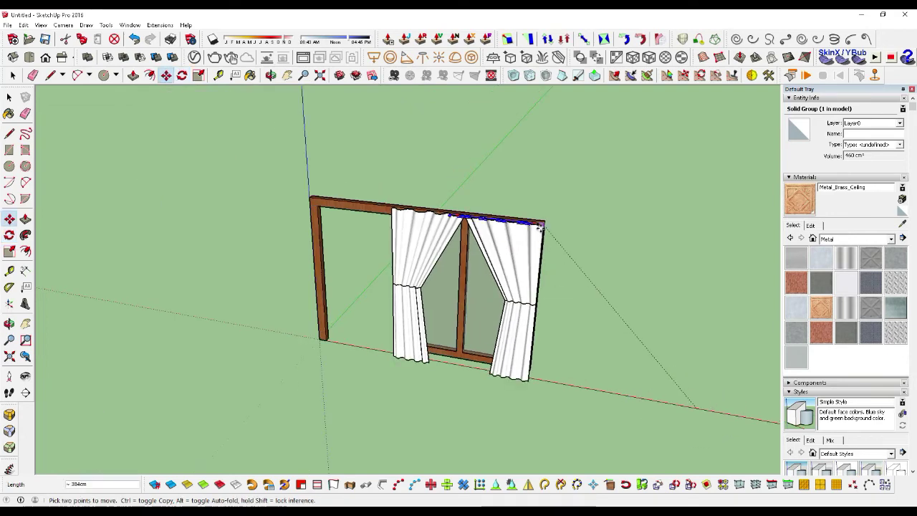
{"action": "left_click", "coordinate": [541, 215]}
{"action": "scroll", "coordinate": [541, 215], "scroll_direction": "up", "scroll_amount": 2}
{"action": "scroll", "coordinate": [544, 228], "scroll_direction": "up", "scroll_amount": 3}
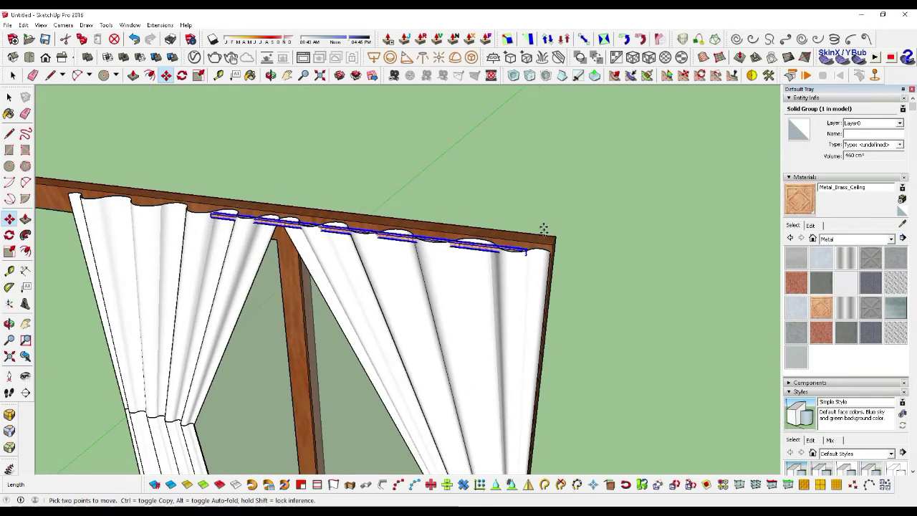
{"action": "scroll", "coordinate": [532, 254], "scroll_direction": "up", "scroll_amount": 2}
{"action": "scroll", "coordinate": [528, 256], "scroll_direction": "up", "scroll_amount": 2}
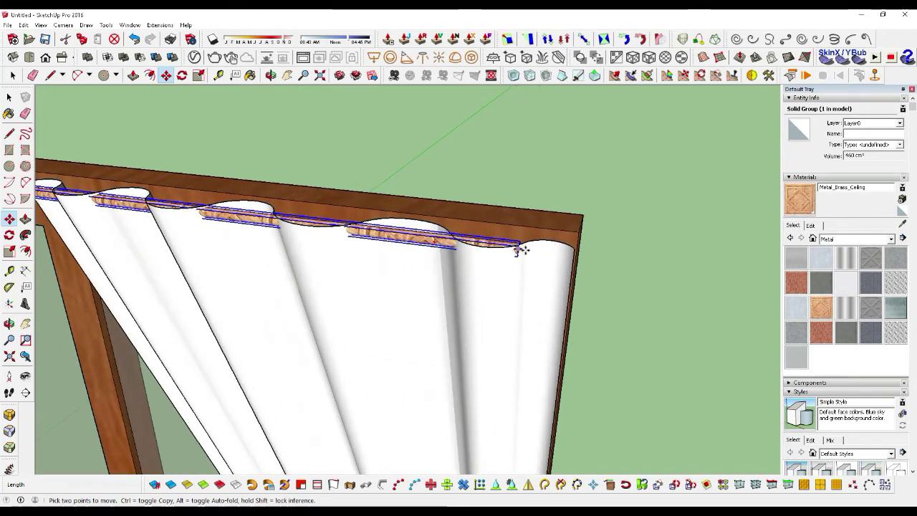
{"action": "left_click", "coordinate": [521, 250]}
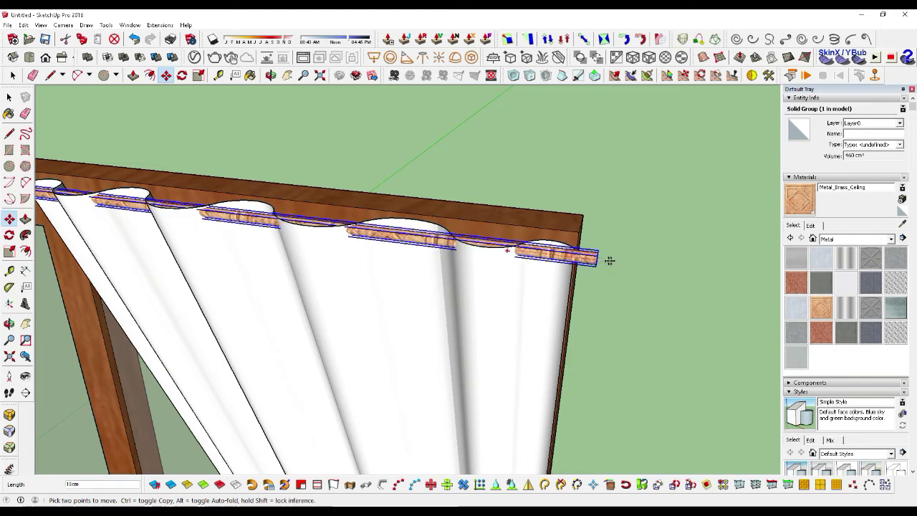
{"action": "left_click", "coordinate": [645, 267]}
{"action": "scroll", "coordinate": [682, 319], "scroll_direction": "down", "scroll_amount": 1}
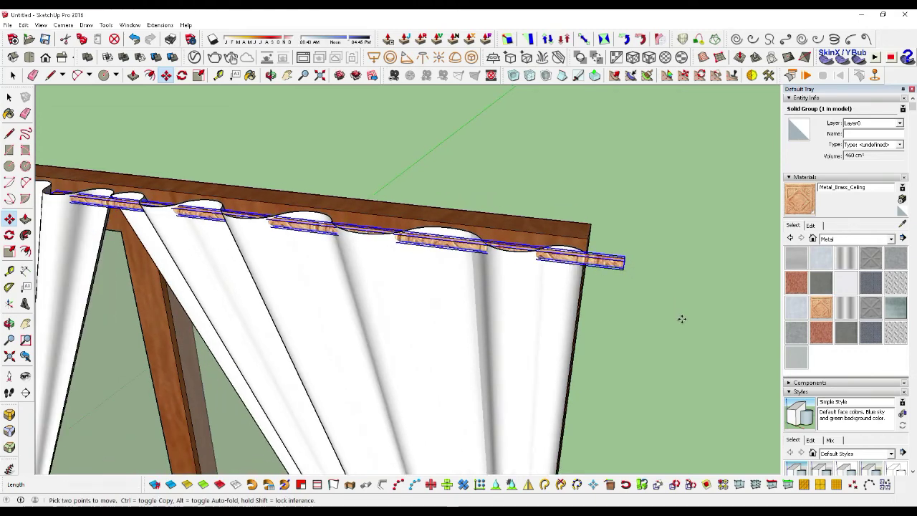
{"action": "scroll", "coordinate": [682, 319], "scroll_direction": "down", "scroll_amount": 2}
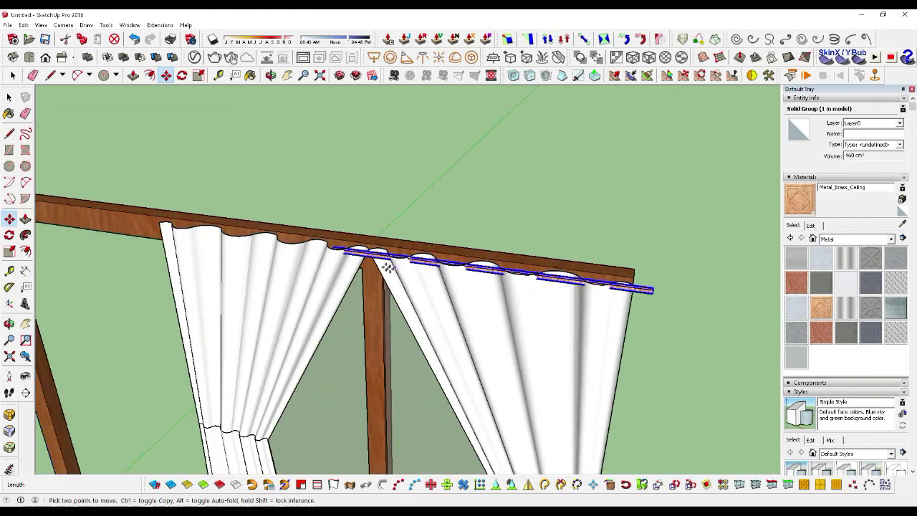
Scale the rod's cross-section to make it noticeably thicker.
{"action": "key", "text": "s"}
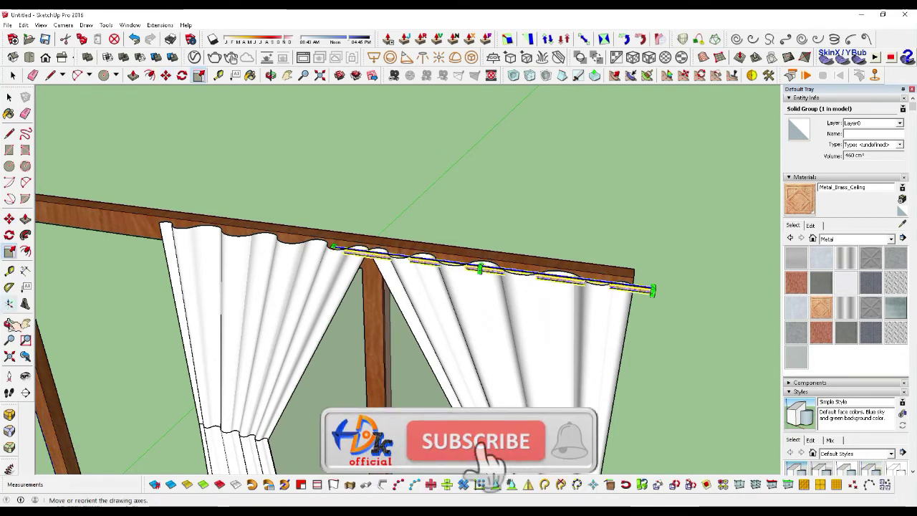
{"action": "left_click", "coordinate": [9, 324]}
{"action": "left_click_drag", "start_coordinate": [473, 326], "coordinate": [285, 300]}
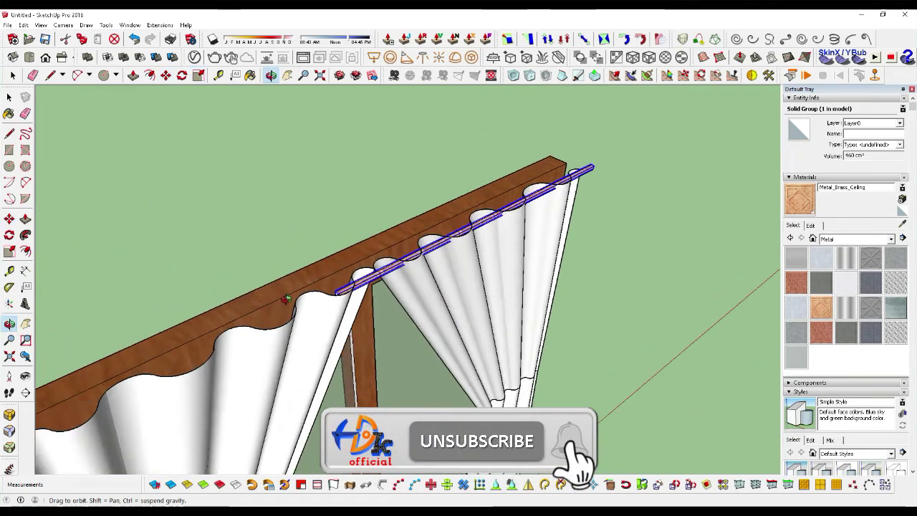
{"action": "middle_click_drag", "start_coordinate": [286, 299], "coordinate": [360, 294]}
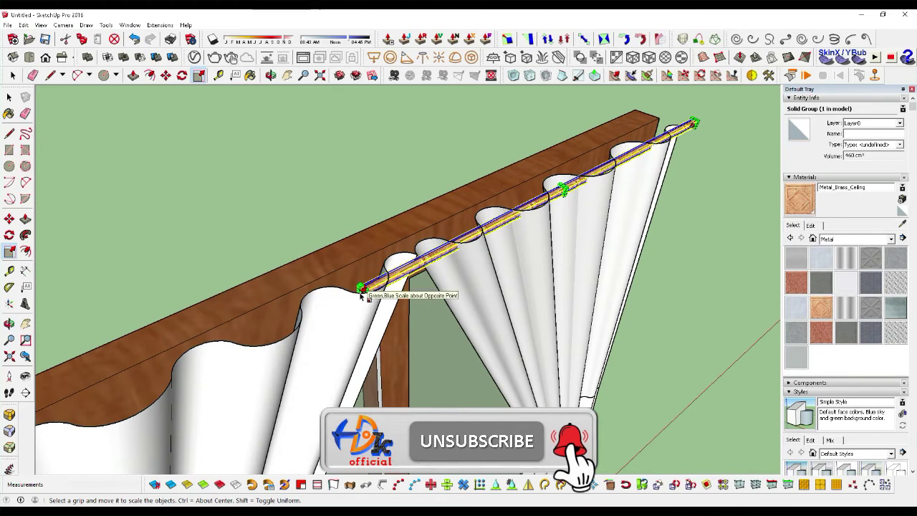
{"action": "left_click_drag", "start_coordinate": [360, 290], "coordinate": [262, 331]}
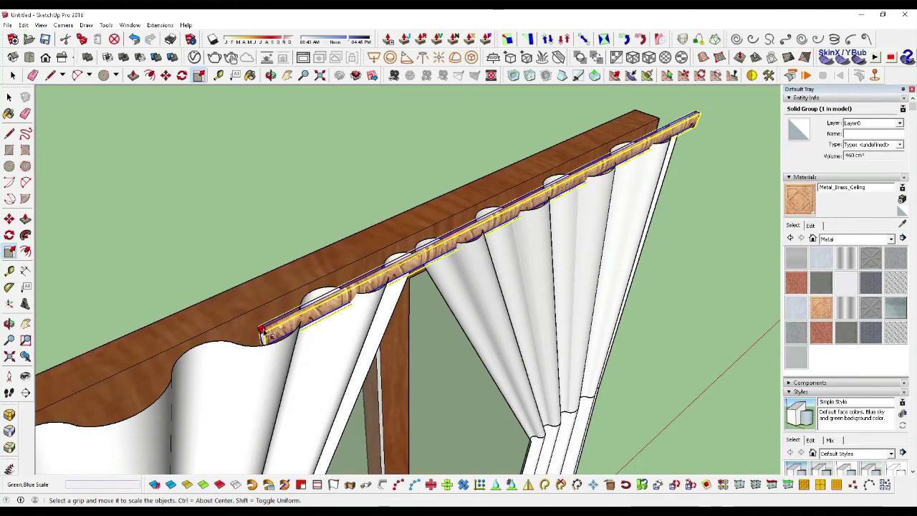
{"action": "scroll", "coordinate": [365, 288], "scroll_direction": "up", "scroll_amount": 2}
{"action": "scroll", "coordinate": [367, 288], "scroll_direction": "up", "scroll_amount": 2}
{"action": "scroll", "coordinate": [369, 289], "scroll_direction": "up", "scroll_amount": 2}
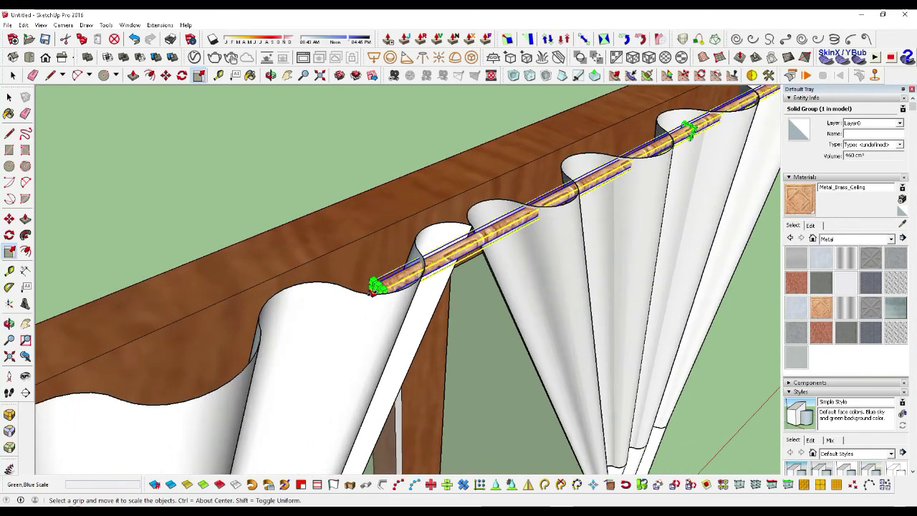
{"action": "left_click_drag", "start_coordinate": [373, 288], "coordinate": [126, 423]}
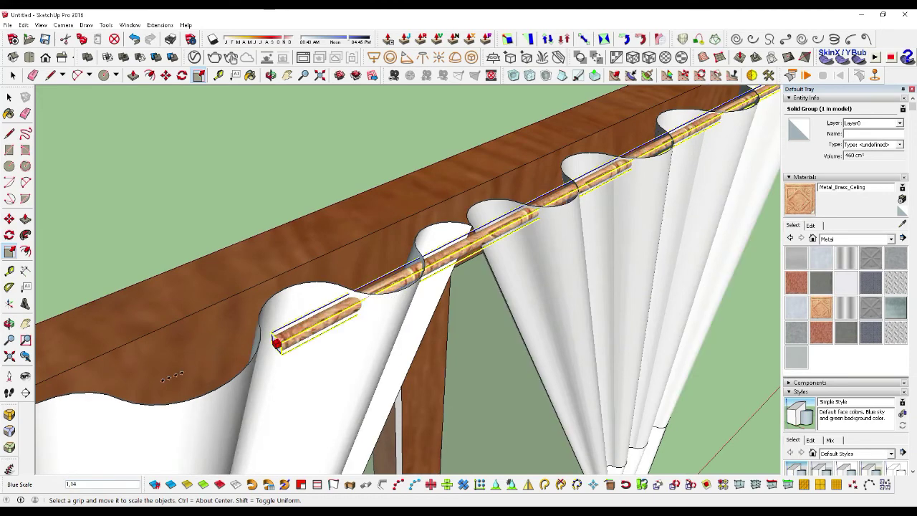
{"action": "left_click_drag", "start_coordinate": [69, 415], "coordinate": [101, 419]}
{"action": "scroll", "coordinate": [499, 274], "scroll_direction": "down", "scroll_amount": 2}
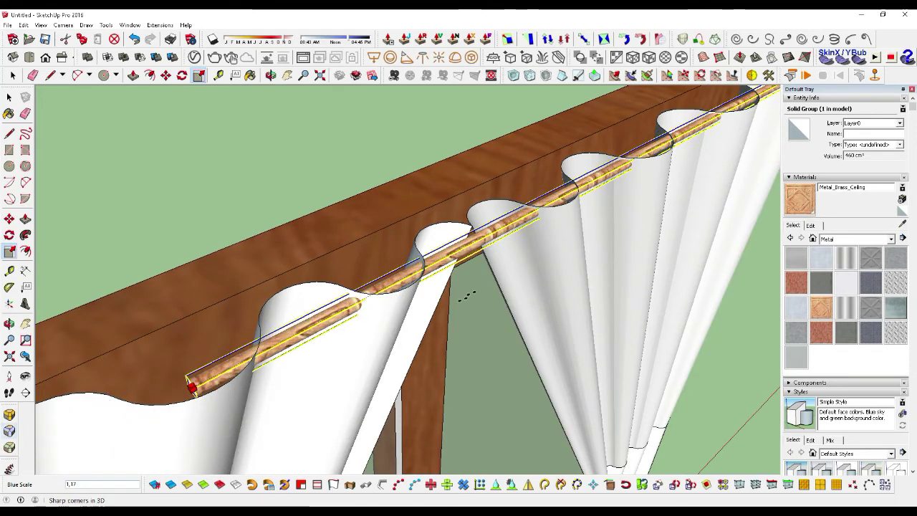
{"action": "scroll", "coordinate": [499, 274], "scroll_direction": "down", "scroll_amount": 3}
Stretch the rod lengthwise so it spans both curtains.
{"action": "left_click_drag", "start_coordinate": [500, 273], "coordinate": [170, 403]}
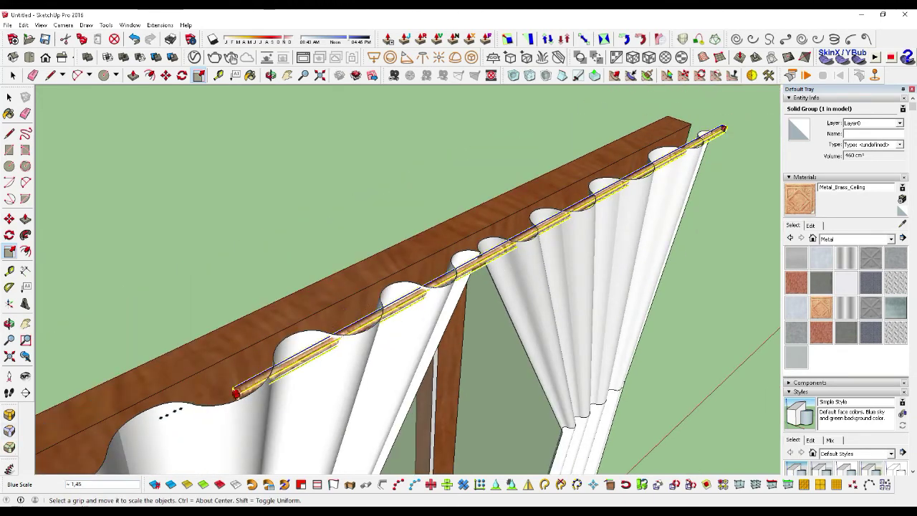
{"action": "scroll", "coordinate": [170, 404], "scroll_direction": "down", "scroll_amount": 2}
{"action": "scroll", "coordinate": [165, 405], "scroll_direction": "down", "scroll_amount": 2}
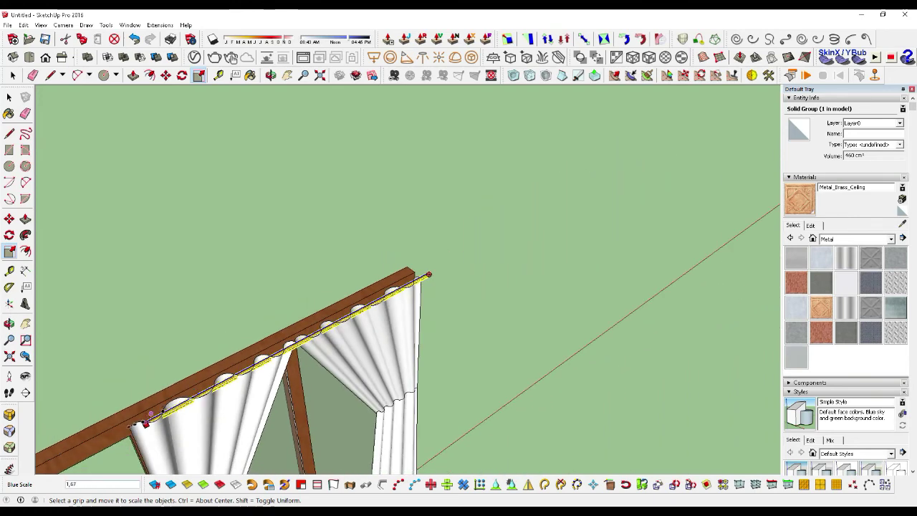
{"action": "left_click_drag", "start_coordinate": [114, 429], "coordinate": [113, 431]}
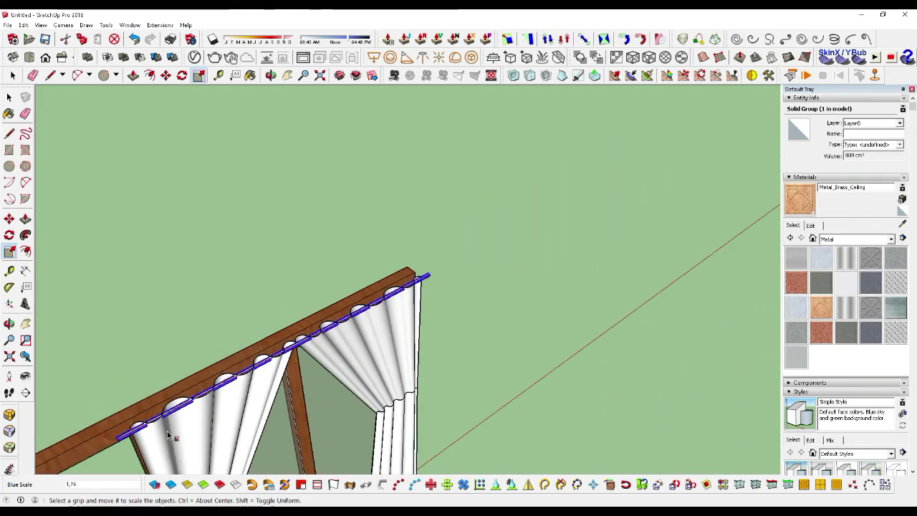
{"action": "left_click", "coordinate": [10, 323]}
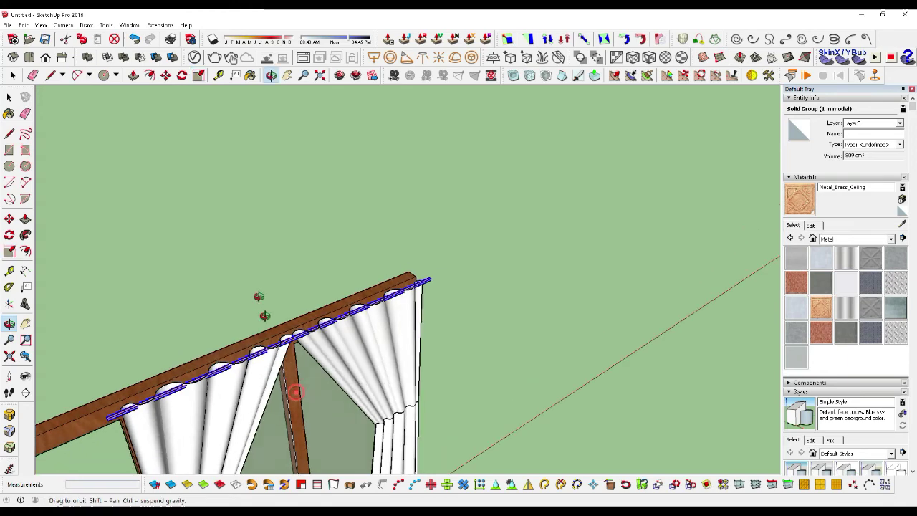
Move the rod 3 cm down along the blue axis into the curtain loops, then deselect.
{"action": "left_click_drag", "start_coordinate": [184, 360], "coordinate": [268, 239]}
{"action": "scroll", "coordinate": [91, 317], "scroll_direction": "up", "scroll_amount": 2}
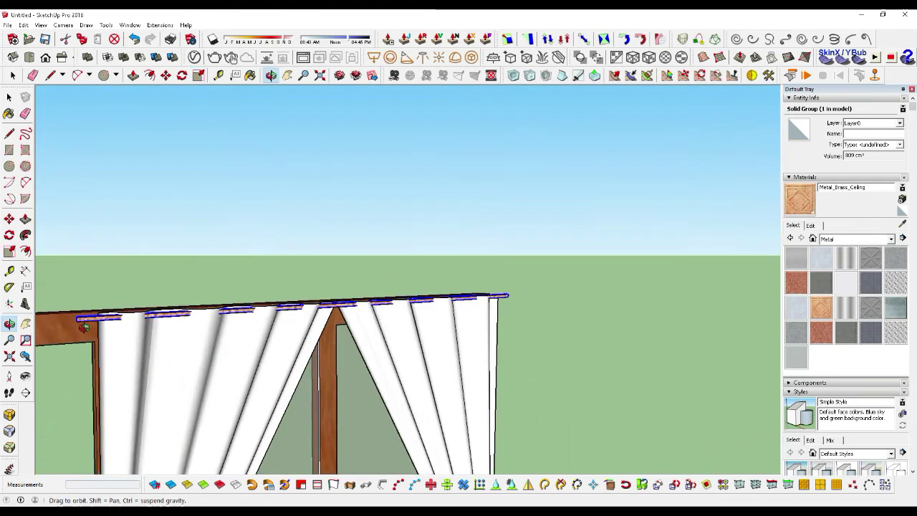
{"action": "scroll", "coordinate": [100, 315], "scroll_direction": "up", "scroll_amount": 2}
{"action": "scroll", "coordinate": [114, 312], "scroll_direction": "up", "scroll_amount": 2}
{"action": "scroll", "coordinate": [130, 309], "scroll_direction": "up", "scroll_amount": 2}
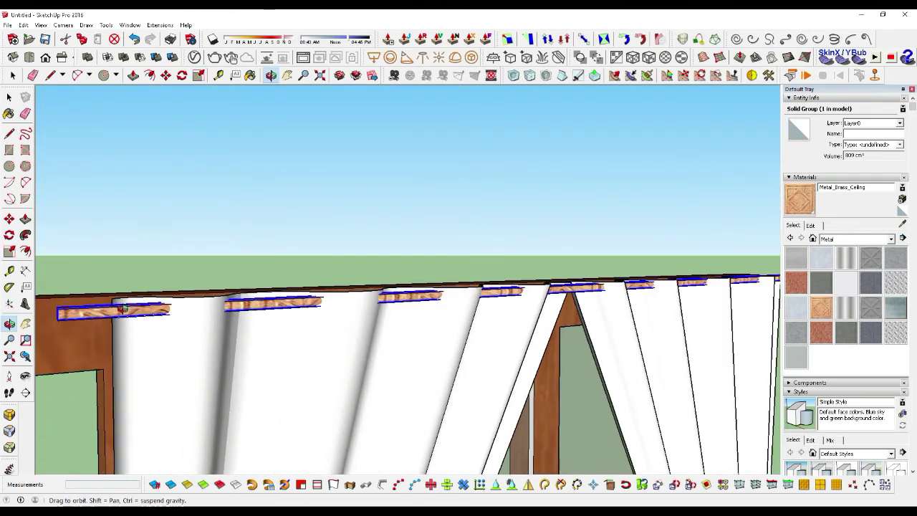
{"action": "key", "text": "m"}
{"action": "left_click", "coordinate": [404, 298]}
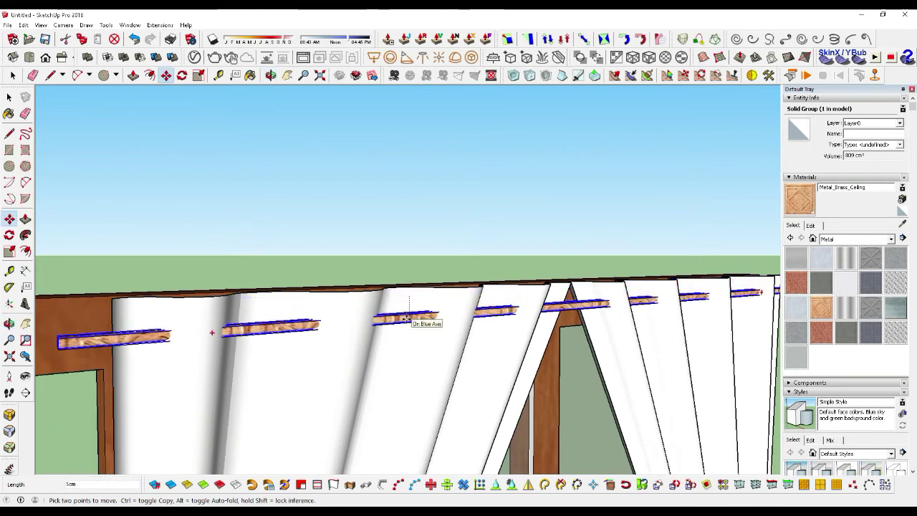
{"action": "left_click", "coordinate": [405, 318]}
{"action": "key", "text": "space"}
{"action": "left_click", "coordinate": [315, 214]}
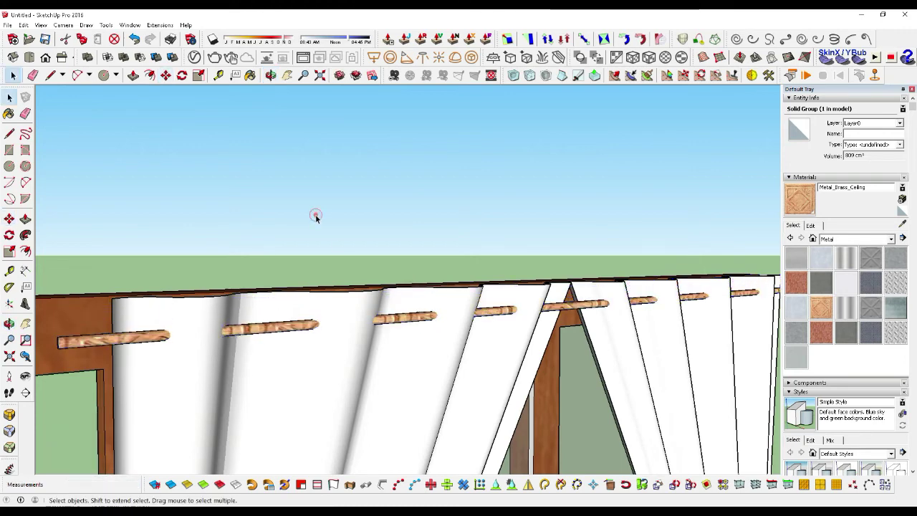
{"action": "scroll", "coordinate": [315, 214], "scroll_direction": "down", "scroll_amount": 2}
{"action": "scroll", "coordinate": [202, 177], "scroll_direction": "down", "scroll_amount": 2}
{"action": "scroll", "coordinate": [230, 213], "scroll_direction": "down", "scroll_amount": 2}
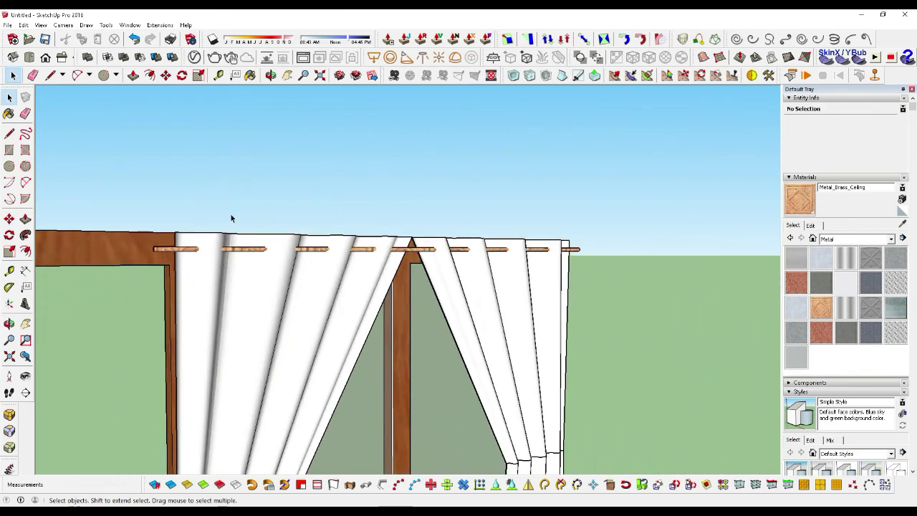
Paint both curtains with Carpet_Diamond_Olive from the Carpet and Textiles collection.
{"action": "left_click", "coordinate": [9, 324]}
{"action": "mouse_move", "coordinate": [420, 311]}
{"action": "left_mouse_down"}
{"action": "mouse_move", "coordinate": [246, 338]}
{"action": "mouse_move", "coordinate": [441, 306]}
{"action": "left_mouse_up"}
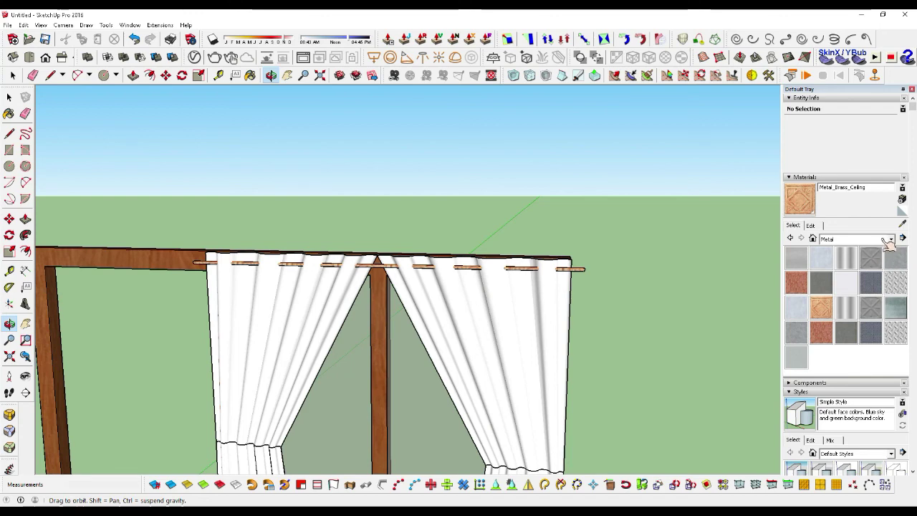
{"action": "left_click", "coordinate": [882, 238]}
{"action": "left_click", "coordinate": [866, 250]}
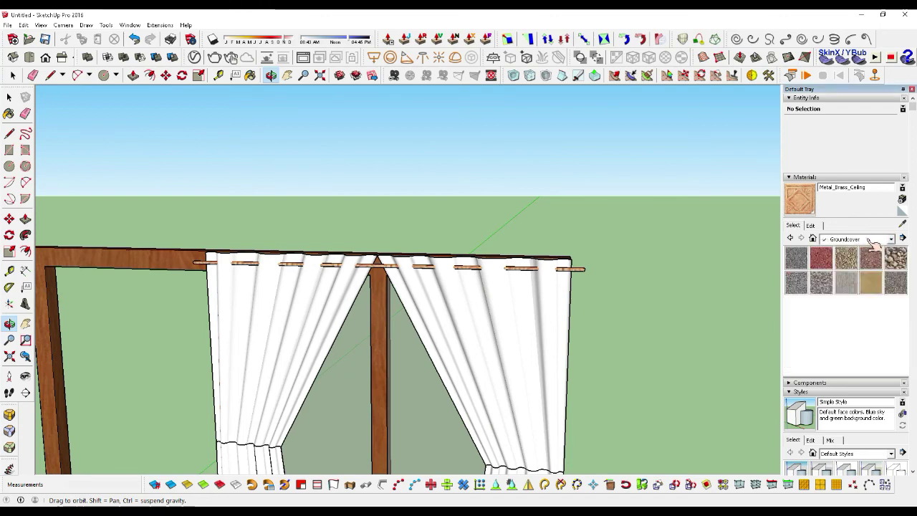
{"action": "left_click", "coordinate": [868, 239]}
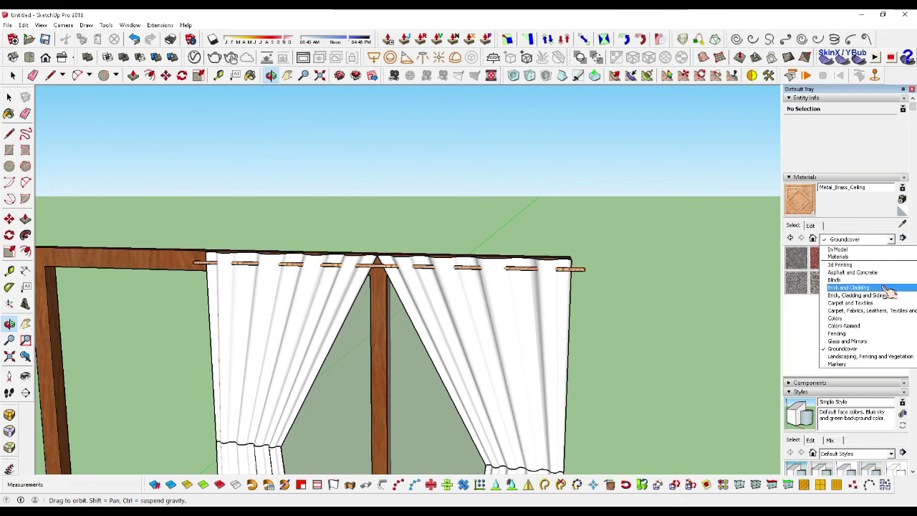
{"action": "left_click", "coordinate": [886, 302]}
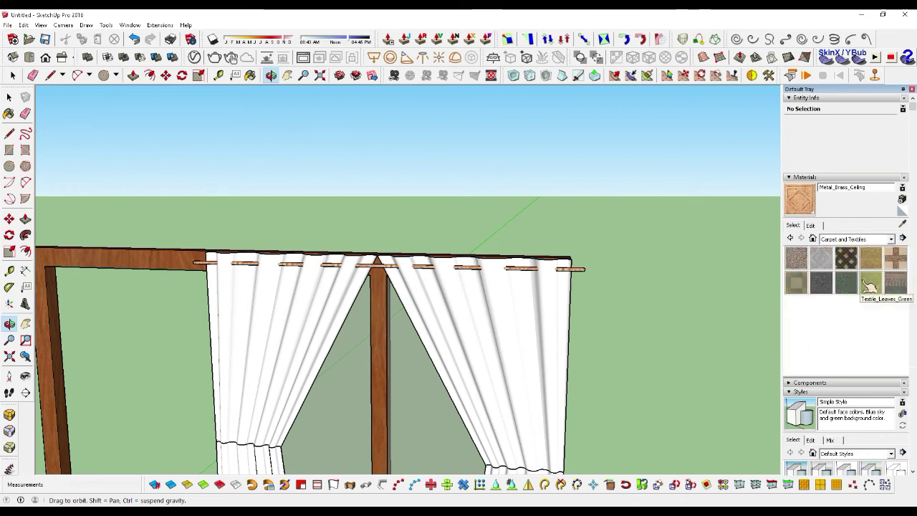
{"action": "left_click", "coordinate": [851, 264]}
{"action": "left_click", "coordinate": [453, 326]}
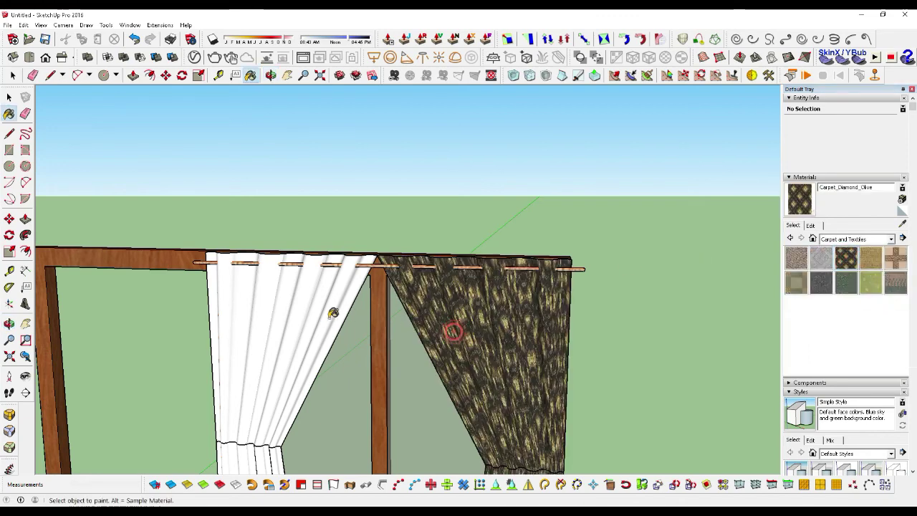
{"action": "left_click", "coordinate": [319, 317]}
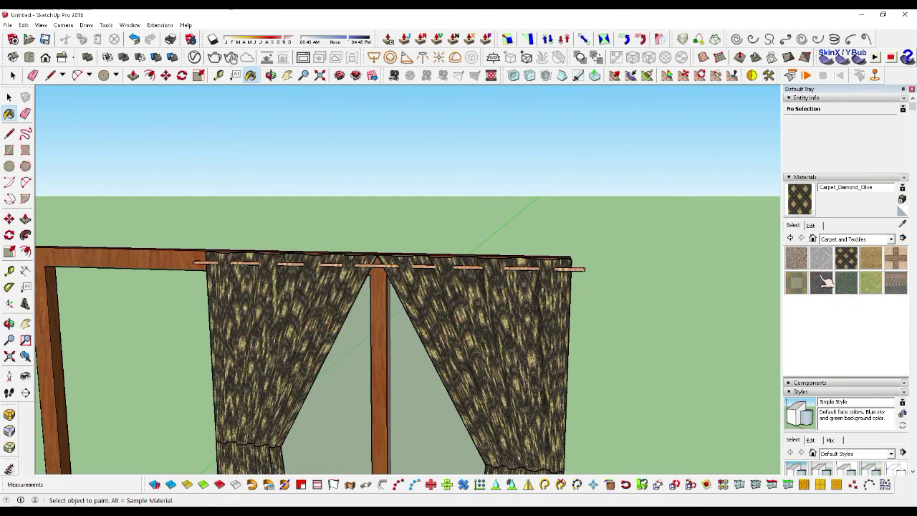
Repaint both curtains with Carpet_Pattern_LeafSquares_Tan and clear the selection.
{"action": "left_click", "coordinate": [901, 263]}
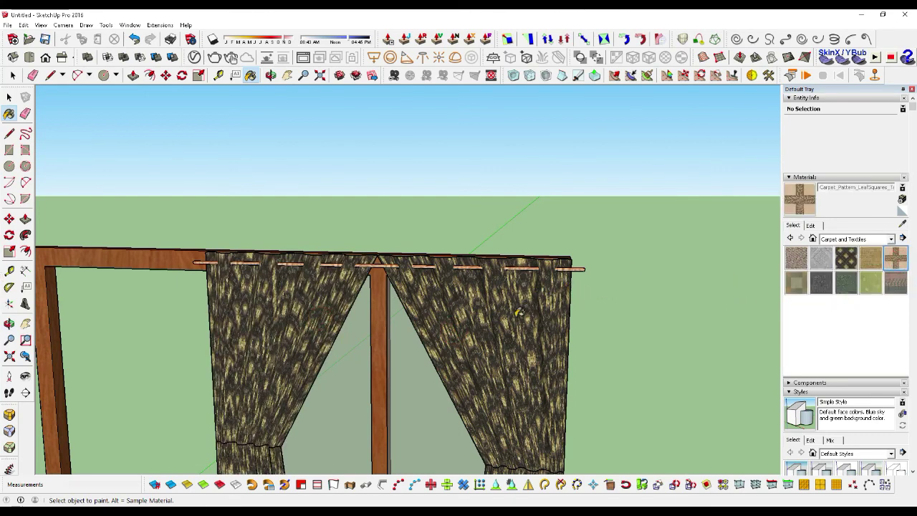
{"action": "left_click", "coordinate": [518, 313]}
{"action": "left_click", "coordinate": [274, 300]}
{"action": "mouse_move", "coordinate": [274, 300]}
{"action": "middle_mouse_down"}
{"action": "mouse_move", "coordinate": [389, 231]}
{"action": "mouse_move", "coordinate": [538, 279]}
{"action": "mouse_move", "coordinate": [550, 310]}
{"action": "middle_mouse_up"}
{"action": "scroll", "coordinate": [547, 306], "scroll_direction": "down", "scroll_amount": 1}
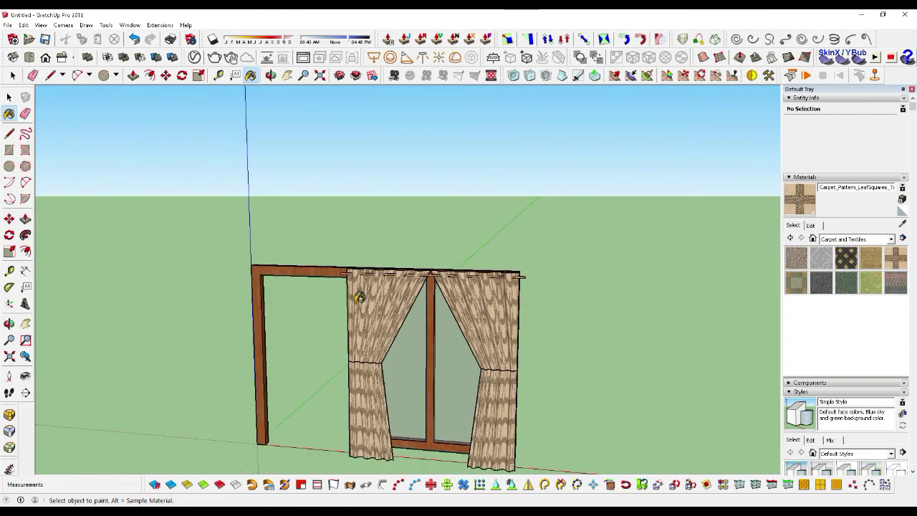
{"action": "left_click_drag", "start_coordinate": [384, 327], "coordinate": [369, 331]}
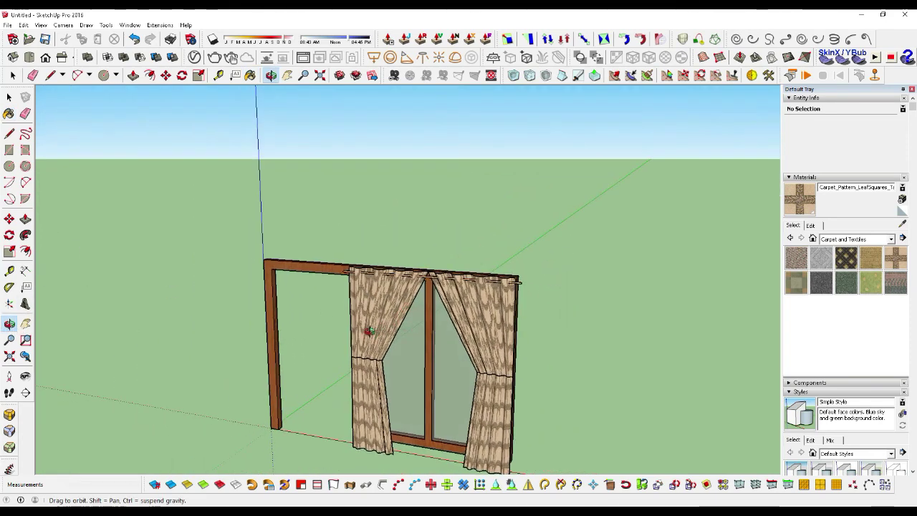
{"action": "left_click_drag", "start_coordinate": [487, 426], "coordinate": [491, 415]}
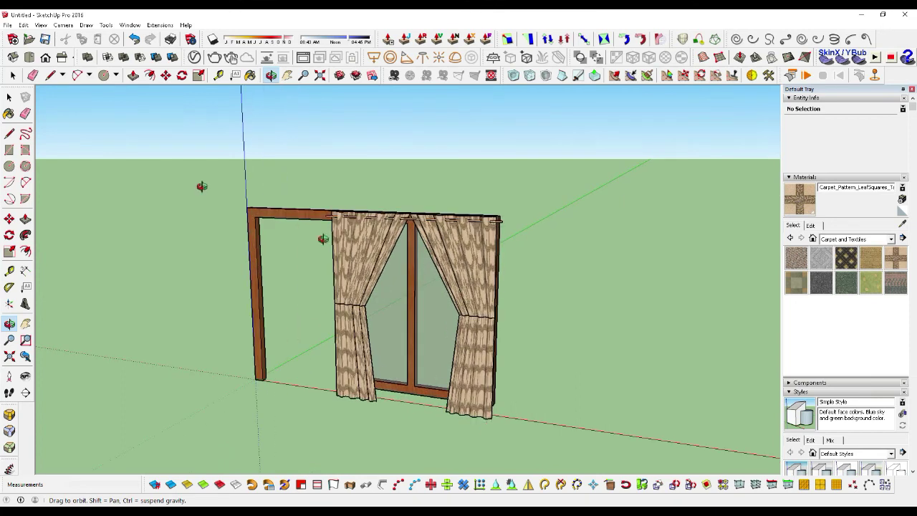
{"action": "left_click", "coordinate": [9, 97]}
{"action": "left_click", "coordinate": [173, 229]}
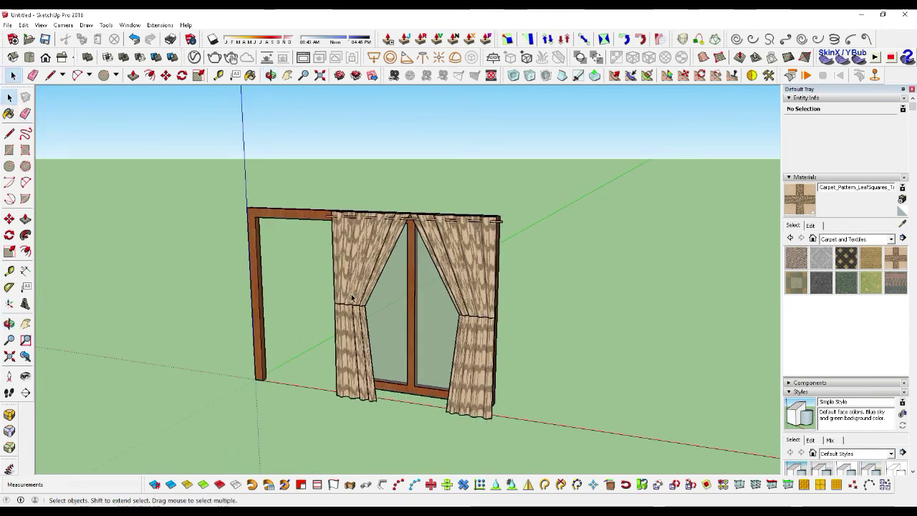